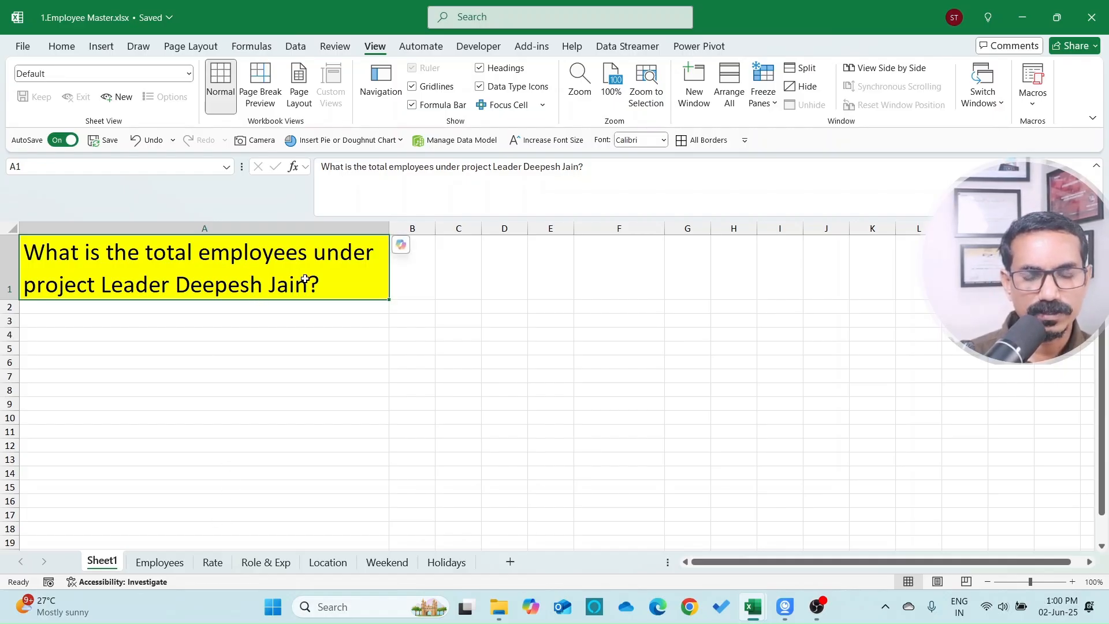
# Step: Review the Employees table headings, Exp. Category through People Manager Name, then switch to 2.Projects
pyautogui.click(160, 562)
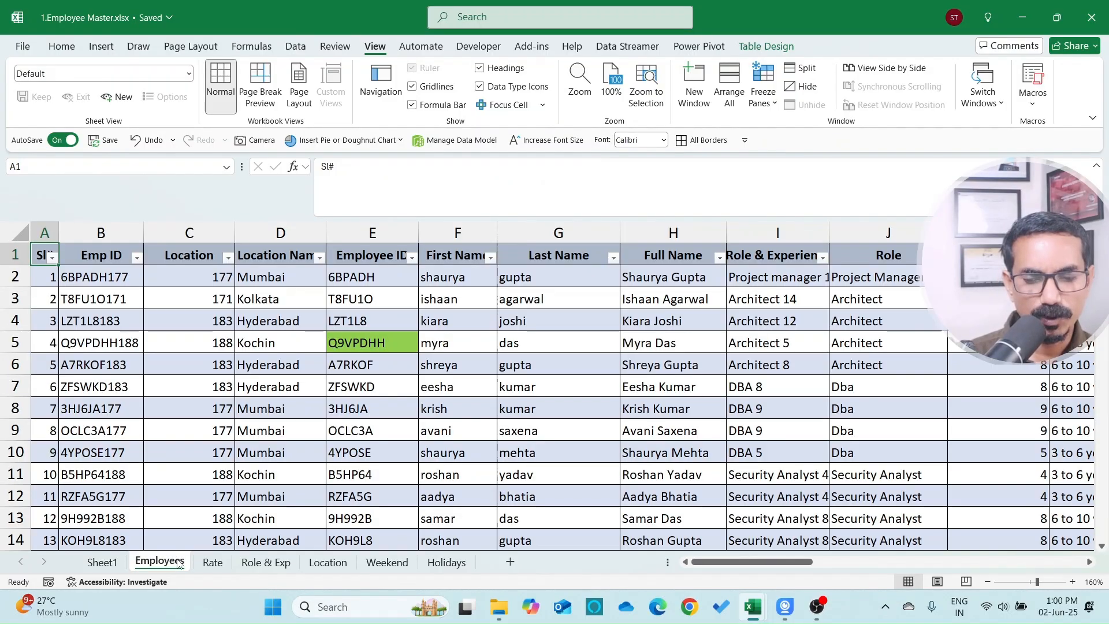
pyautogui.click(509, 276)
pyautogui.press('Up')
pyautogui.press('Right')
pyautogui.press('Right')
pyautogui.press('Right')
pyautogui.press('Right')
pyautogui.press('Right')
pyautogui.press('Right')
pyautogui.press('Right')
pyautogui.press('Right')
pyautogui.press('Right')
pyautogui.press('Right')
pyautogui.press('Right')
pyautogui.press('Right')
pyautogui.press('Right')
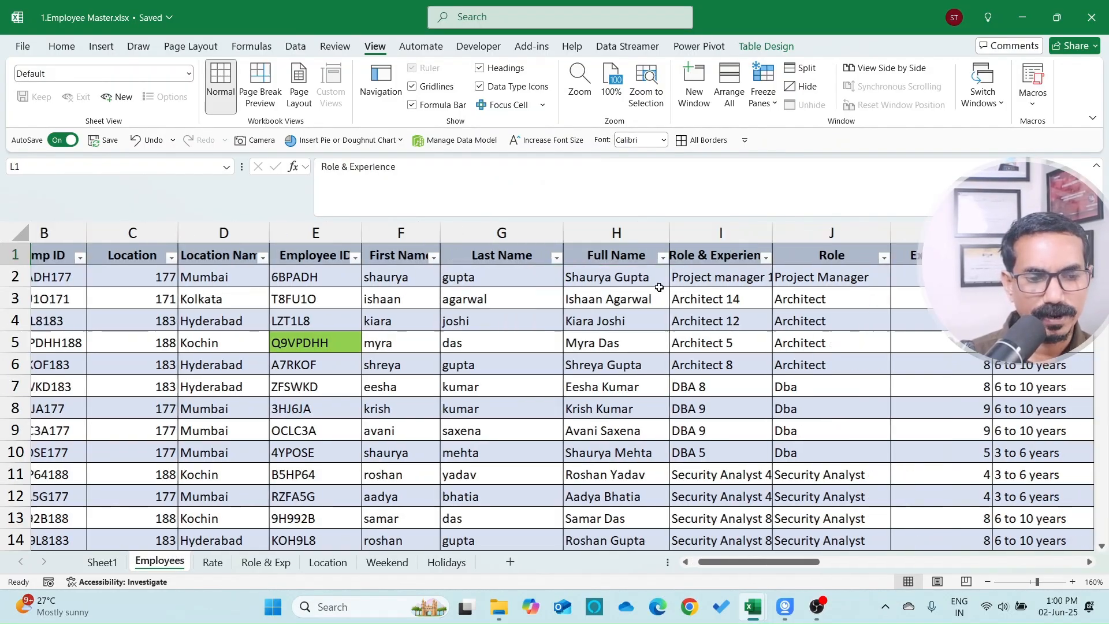
pyautogui.press('Left')
pyautogui.press('Left')
pyautogui.press('Left')
pyautogui.press('Left')
pyautogui.press('Left')
pyautogui.press('Left')
pyautogui.press('Left')
pyautogui.press('Left')
pyautogui.press('Left')
pyautogui.press('Right')
pyautogui.press('Right')
pyautogui.press('Right')
pyautogui.press('Right')
pyautogui.press('Right')
pyautogui.press('Right')
pyautogui.press('Right')
pyautogui.press('Right')
pyautogui.press('Left')
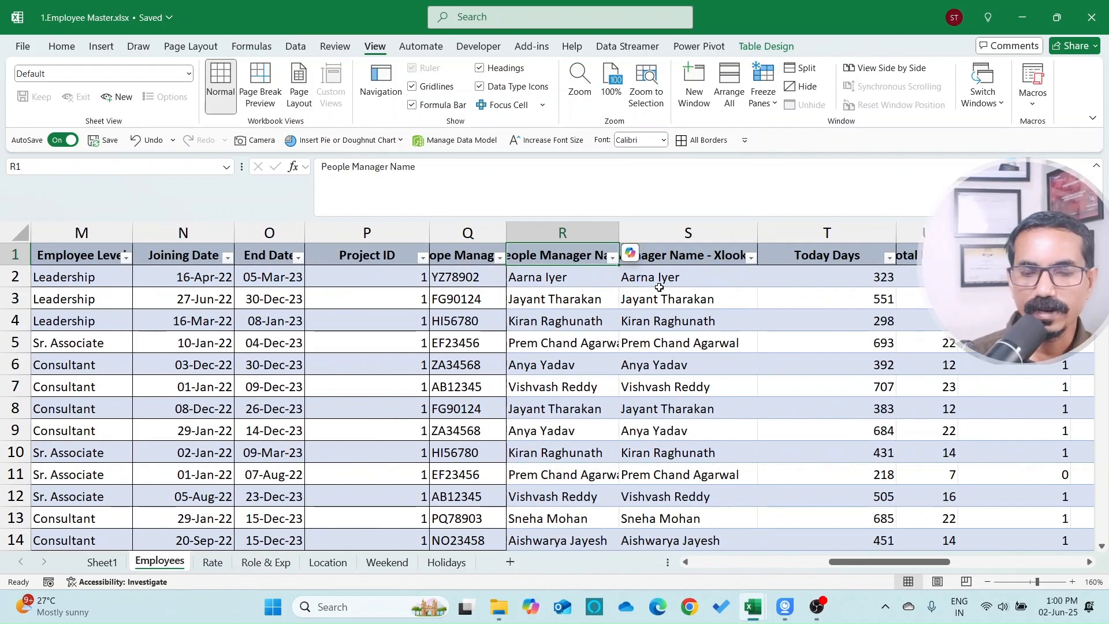
pyautogui.hotkey('alt', 'Tab')
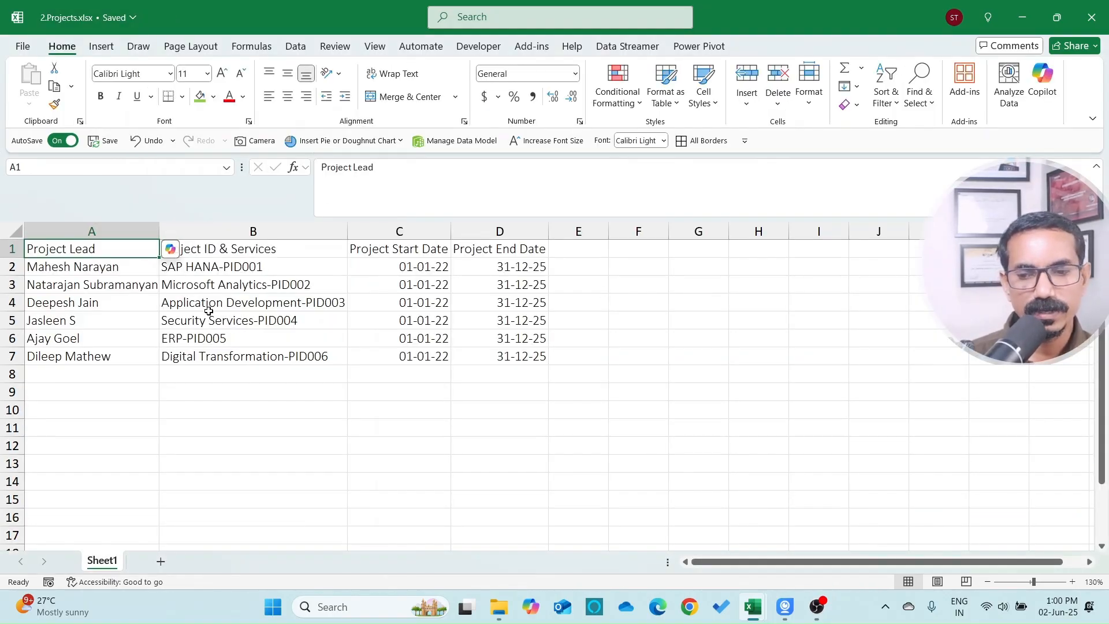
# Step: Select the project lead list A1:A7 and inspect the SAP HANA-PID001 entry without editing it
pyautogui.click(118, 267)
pyautogui.moveTo(113, 250); pyautogui.dragTo(111, 357)
pyautogui.click(101, 268)
pyautogui.click(207, 266)
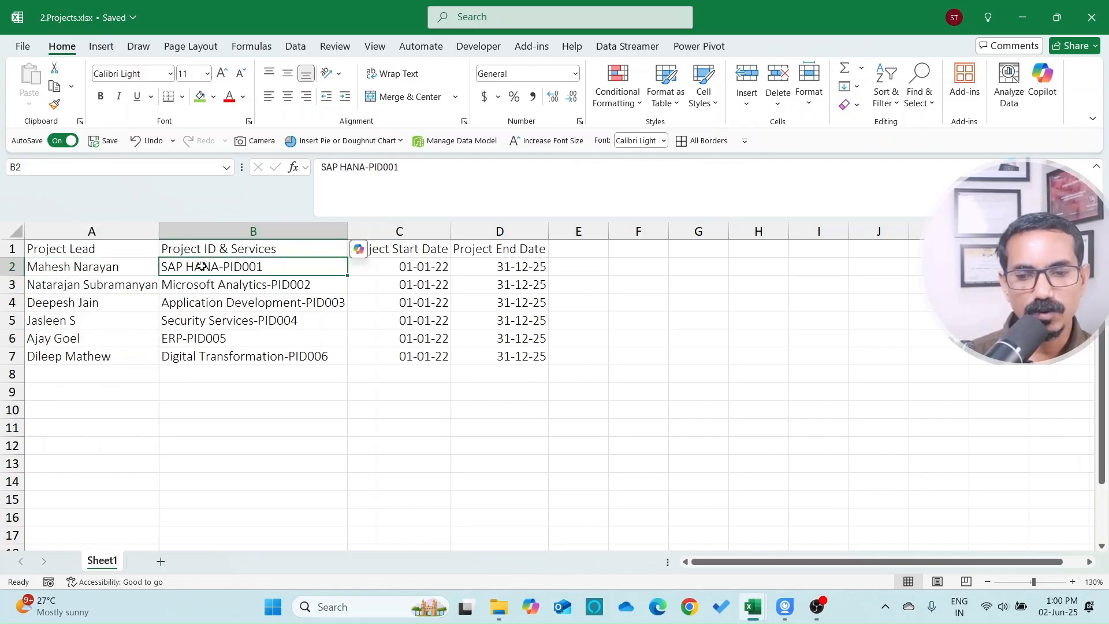
pyautogui.doubleClick(275, 267)
pyautogui.hotkey('shift', 'Left')
pyautogui.hotkey('shift', 'Left')
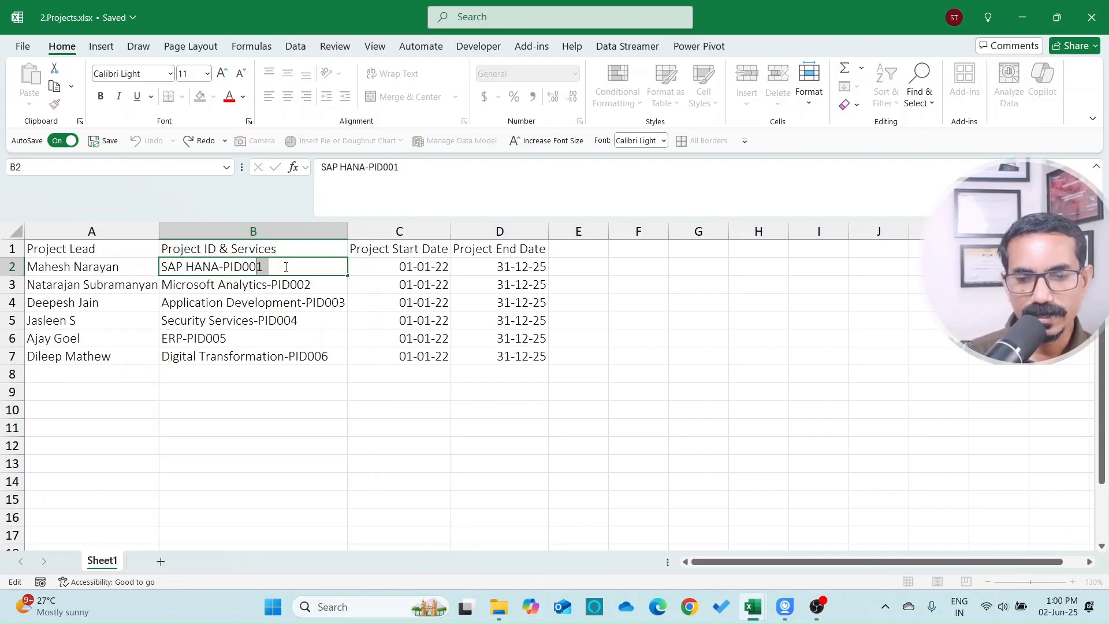
pyautogui.press('Escape')
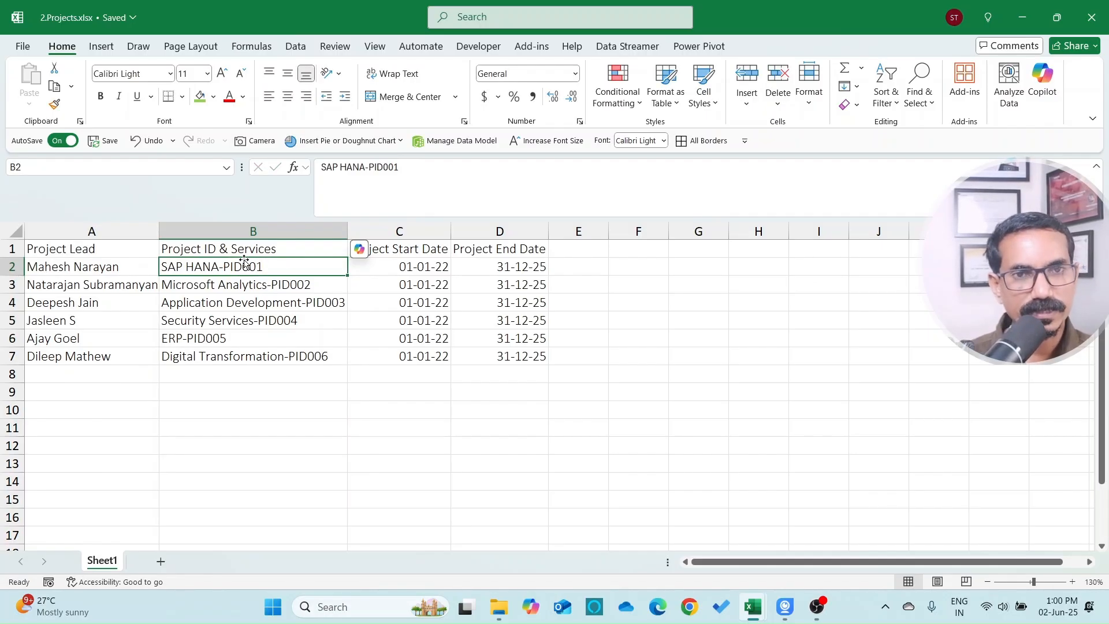
# Step: Step through the project entries down to Digital Transformation-PID006 and select B2:B7
pyautogui.click(320, 285)
pyautogui.click(338, 302)
pyautogui.click(313, 321)
pyautogui.click(297, 339)
pyautogui.click(285, 358)
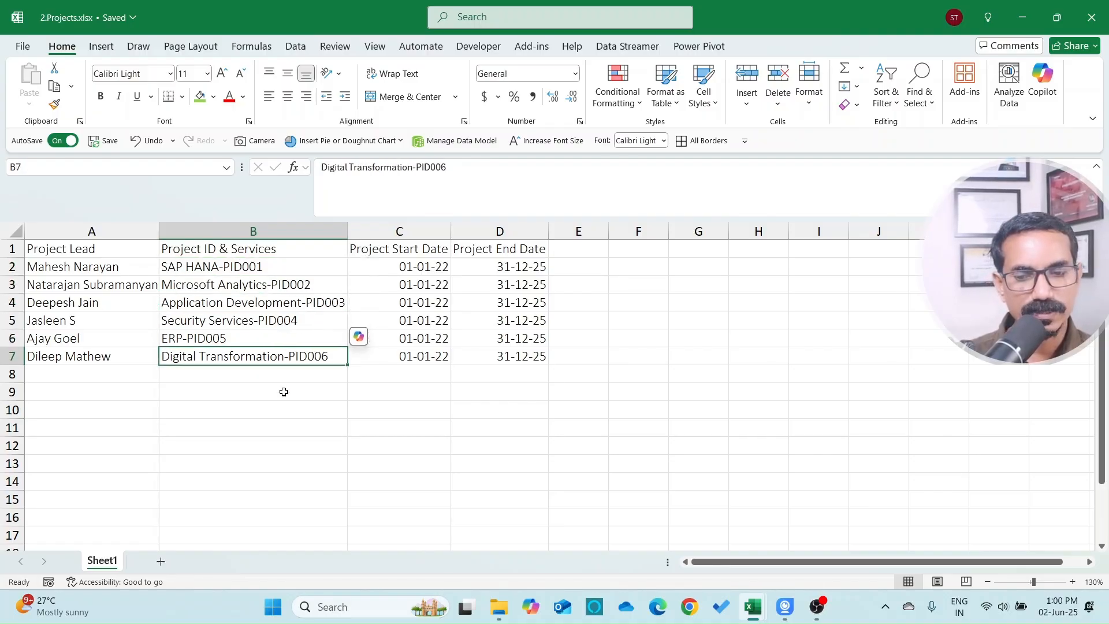
pyautogui.moveTo(221, 268); pyautogui.dragTo(213, 355)
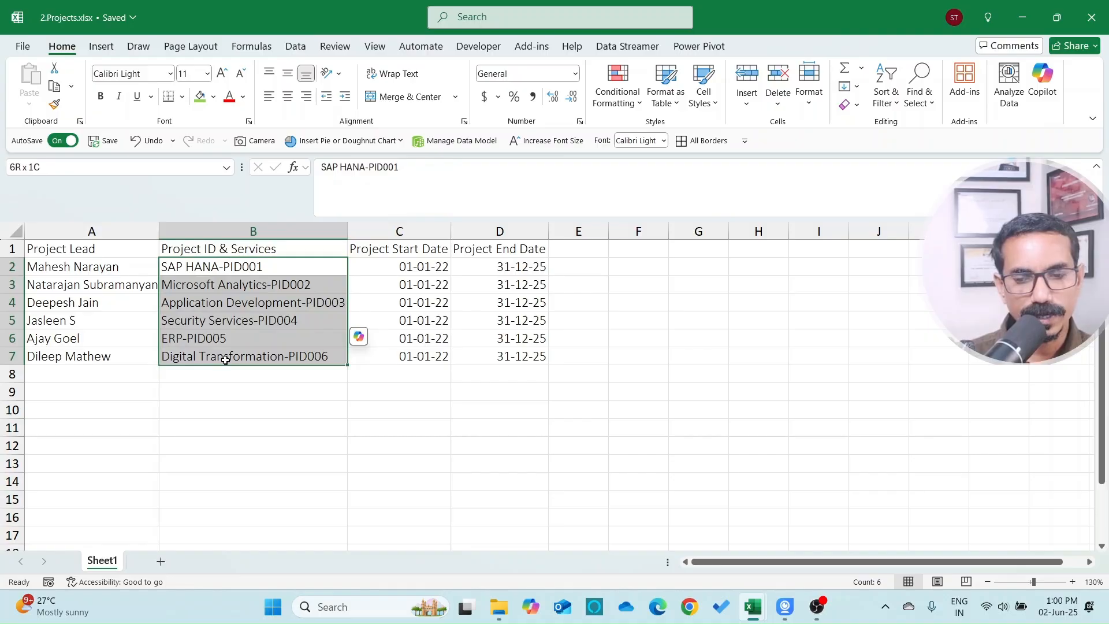
# Step: Revisit the PID001–PID003 project entries and their project leads
pyautogui.click(188, 269)
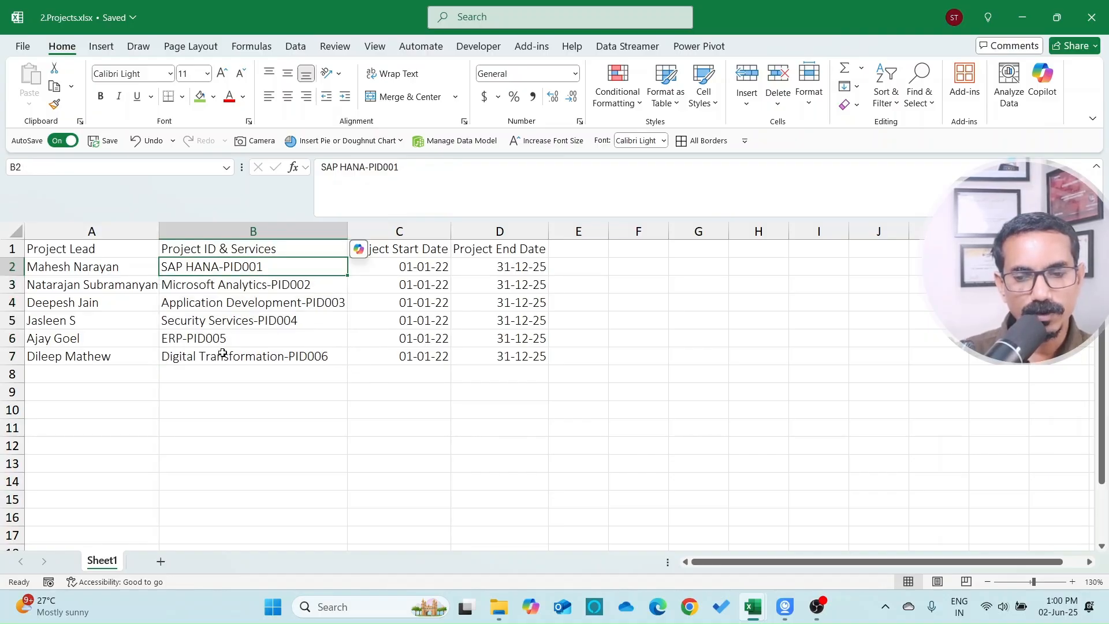
pyautogui.click(241, 284)
pyautogui.click(243, 304)
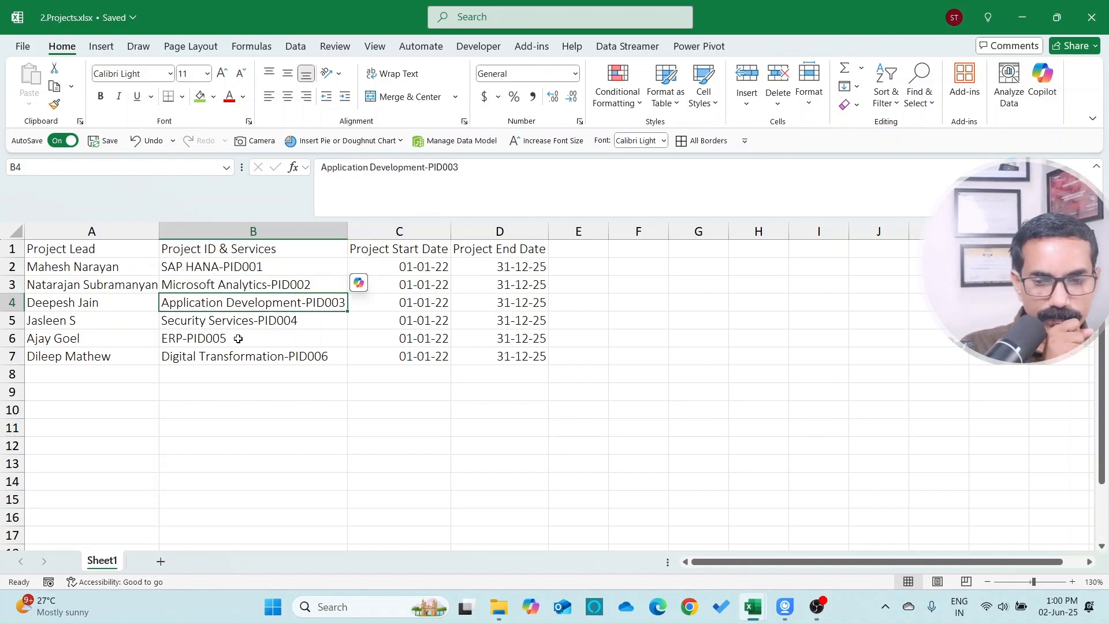
pyautogui.click(215, 265)
pyautogui.click(133, 265)
pyautogui.click(101, 299)
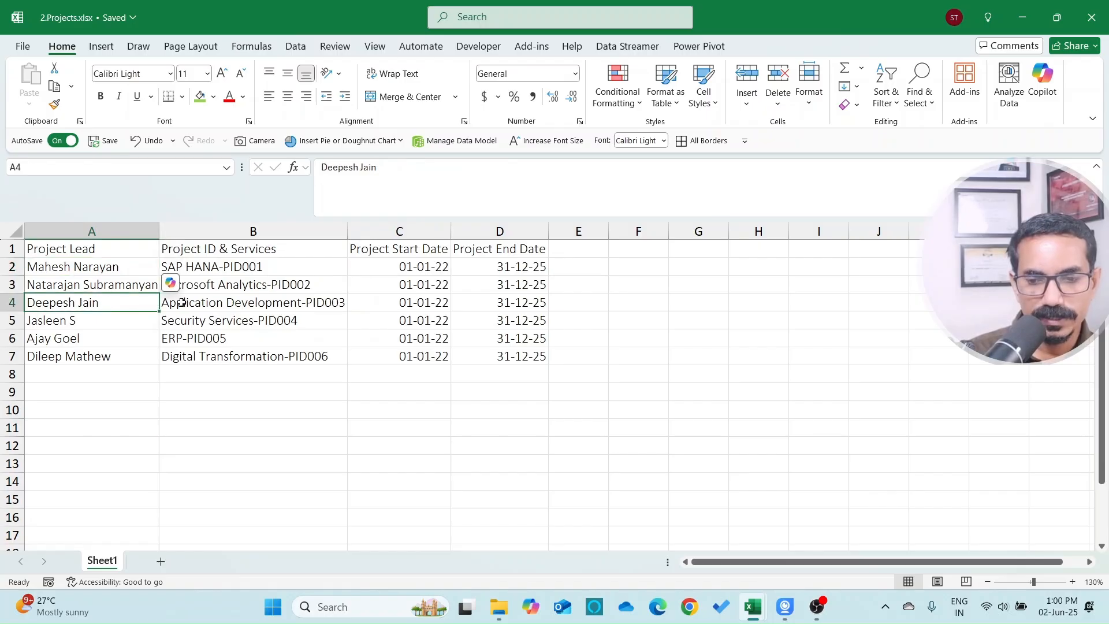
pyautogui.click(245, 301)
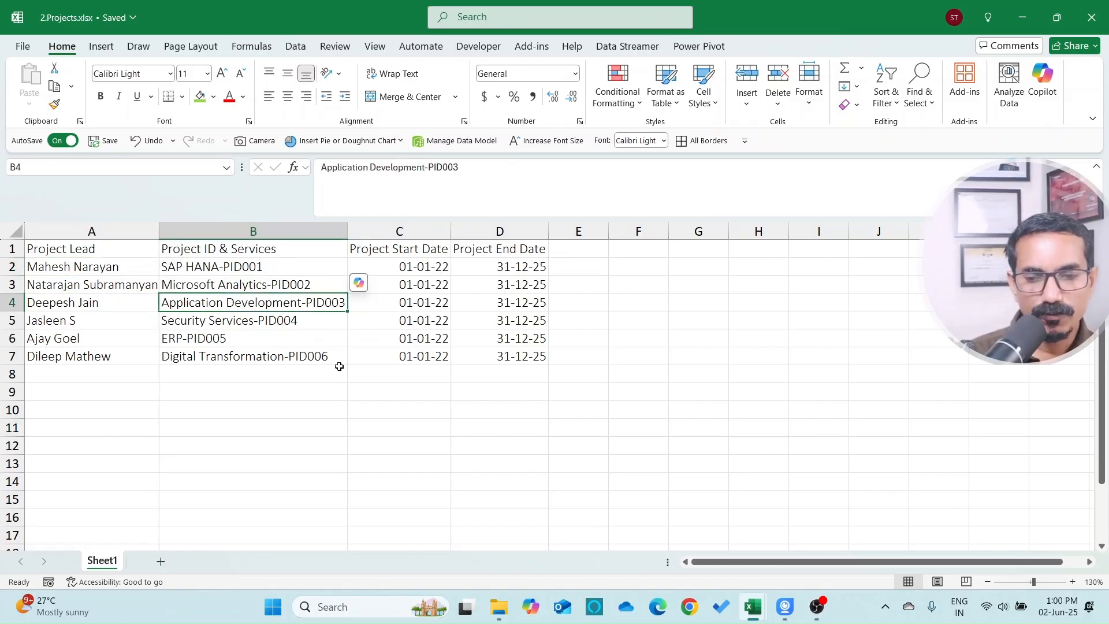
# Step: Return to the Employee Master workbook on the People Manager Name heading
pyautogui.hotkey('alt', 'Tab')
pyautogui.press('Down')
pyautogui.press('Up')
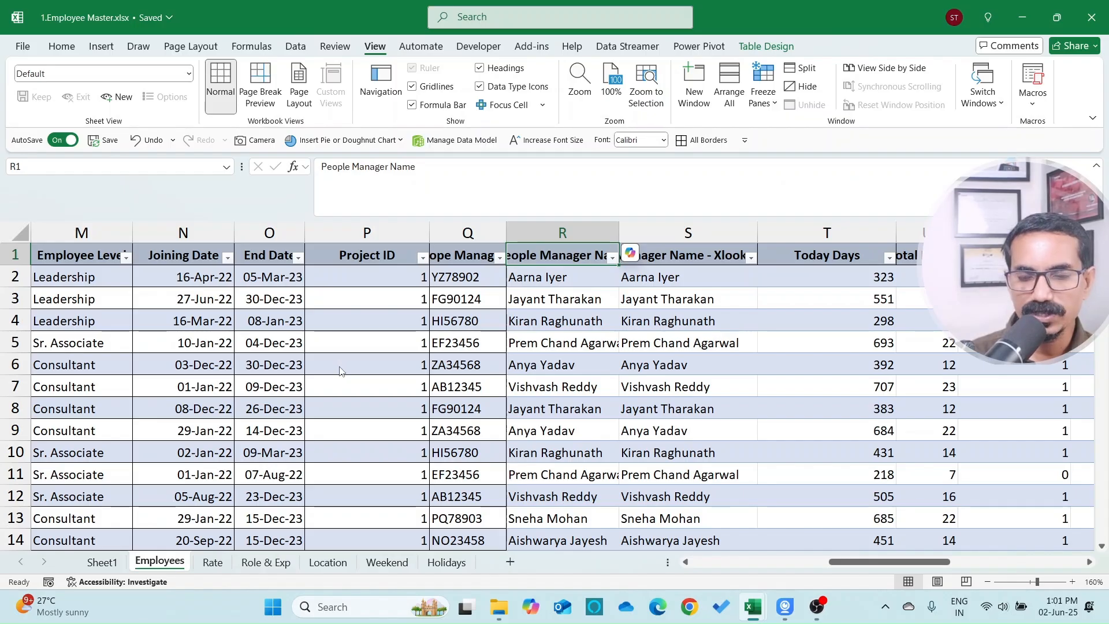
pyautogui.hotkey('alt', 'Tab')
pyautogui.hotkey('alt', 'Tab')
pyautogui.press('Down')
pyautogui.press('Up')
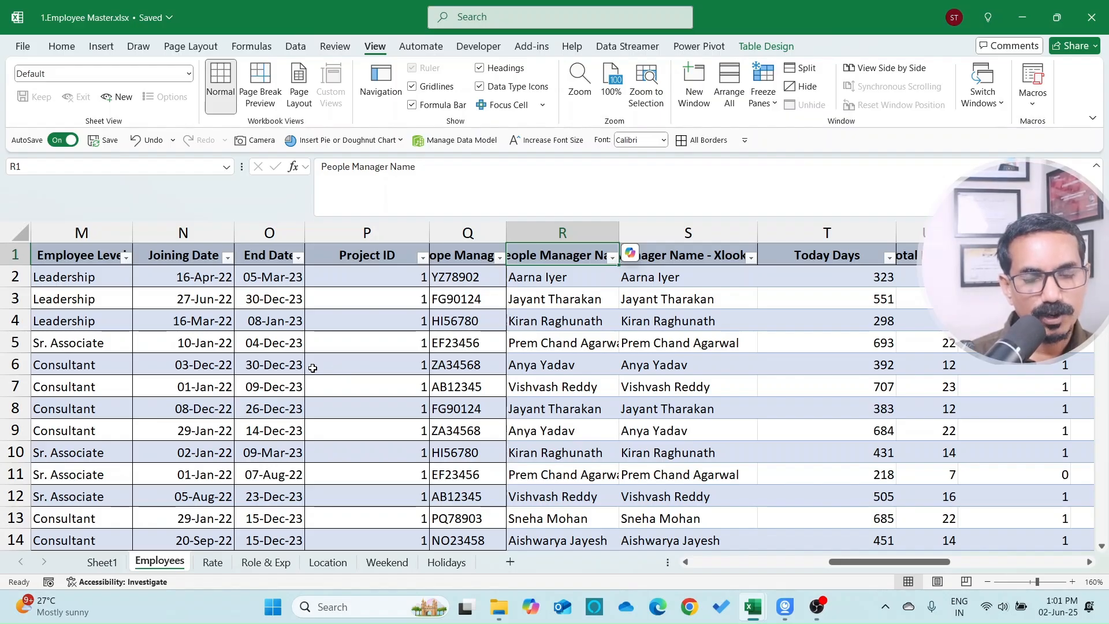
pyautogui.hotkey('alt', 'Tab')
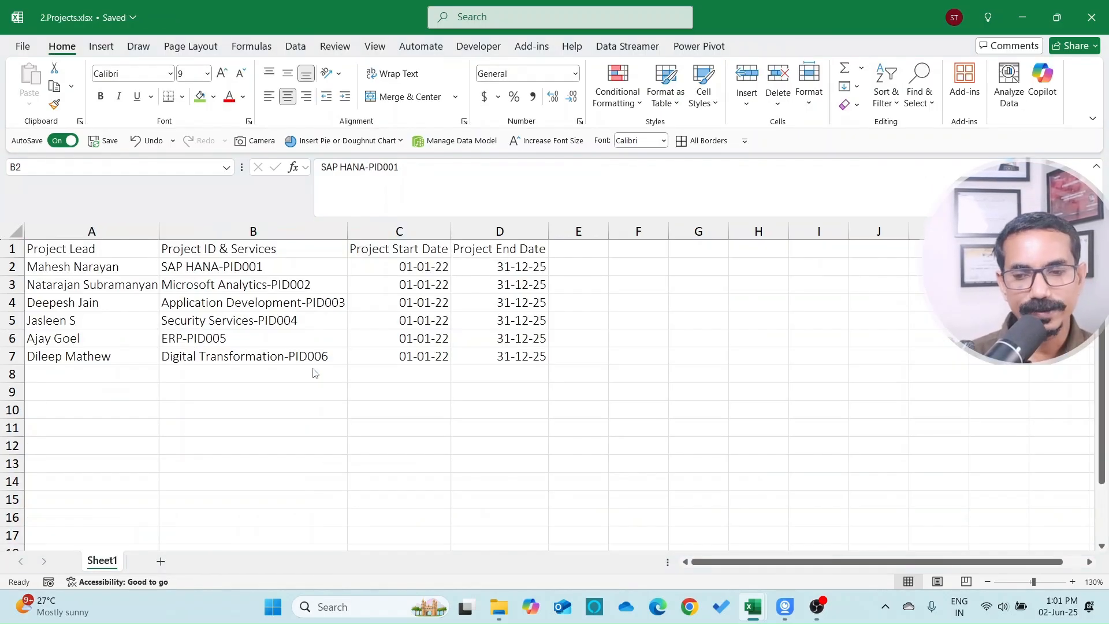
pyautogui.click(91, 231)
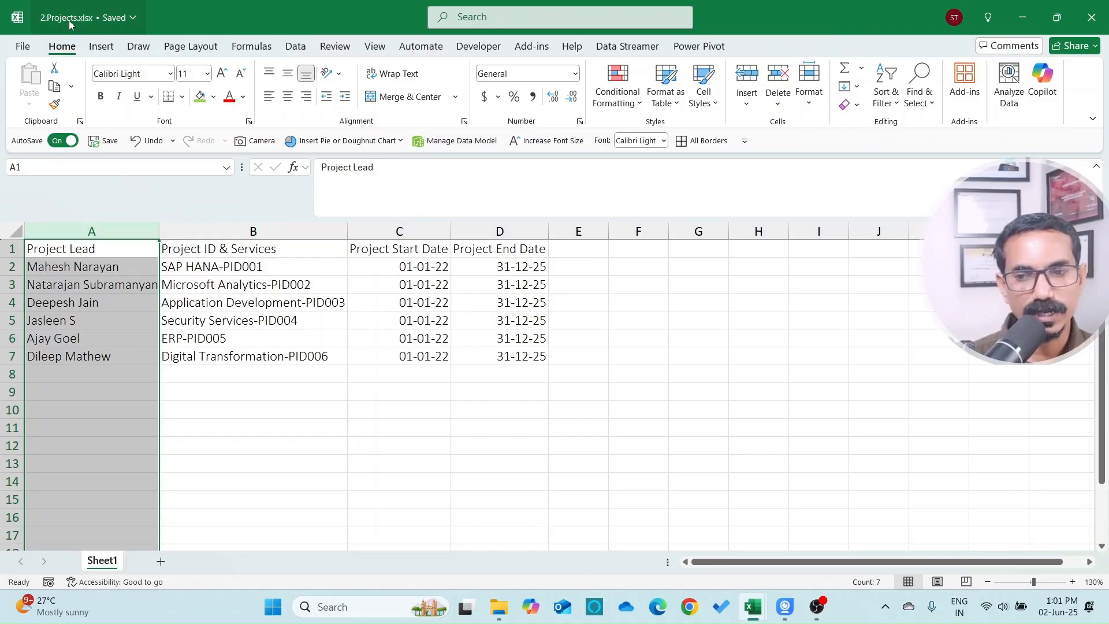
pyautogui.hotkey('alt', 'Tab')
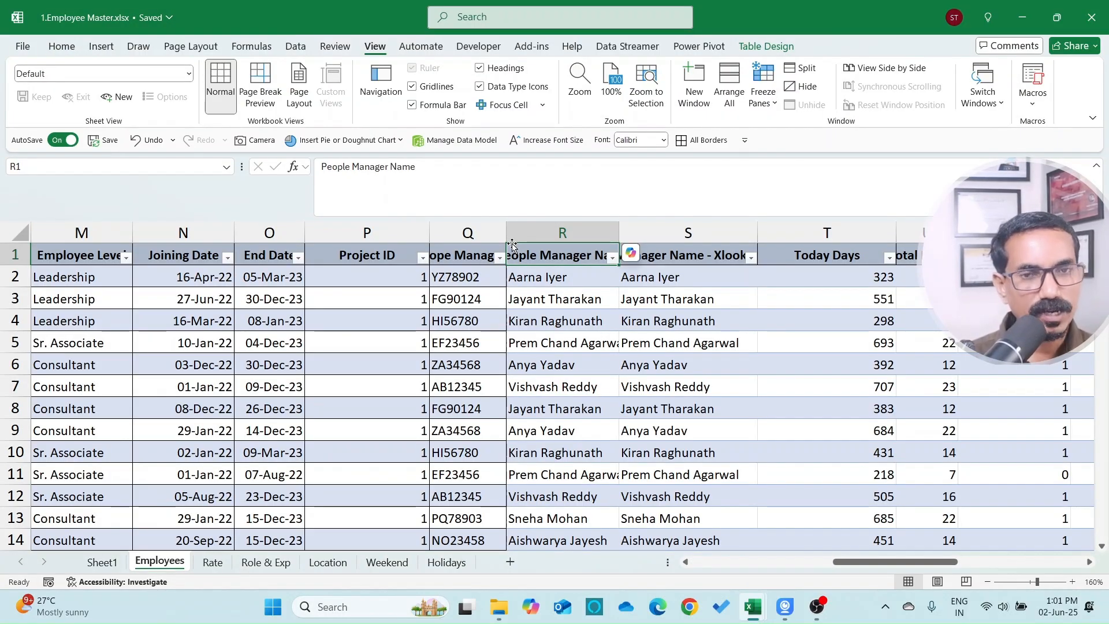
pyautogui.hotkey('alt', 'Tab')
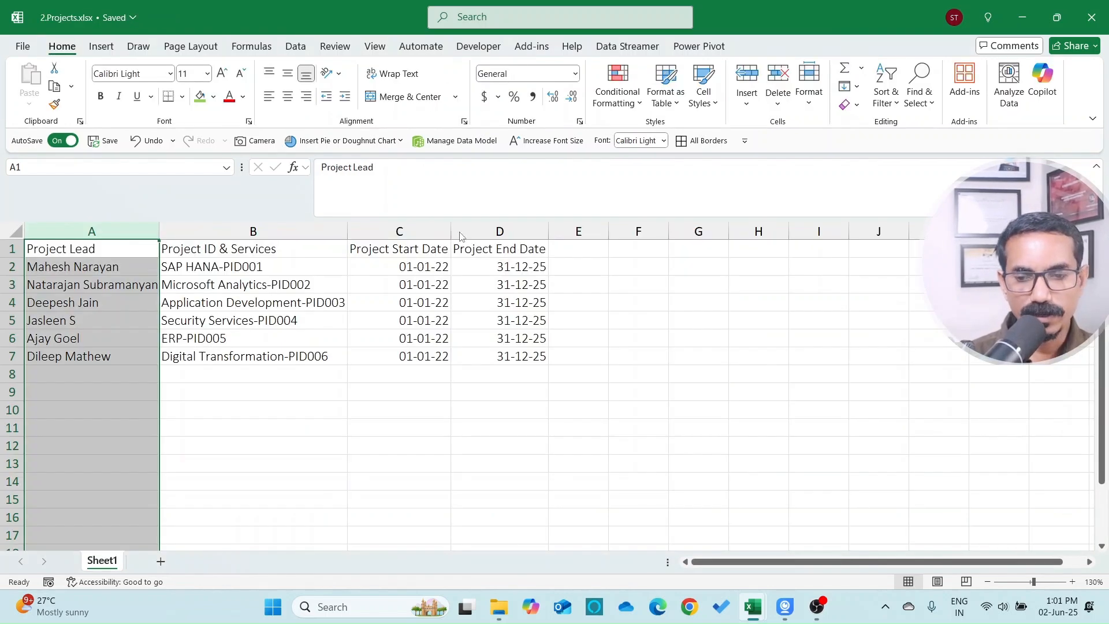
pyautogui.click(249, 234)
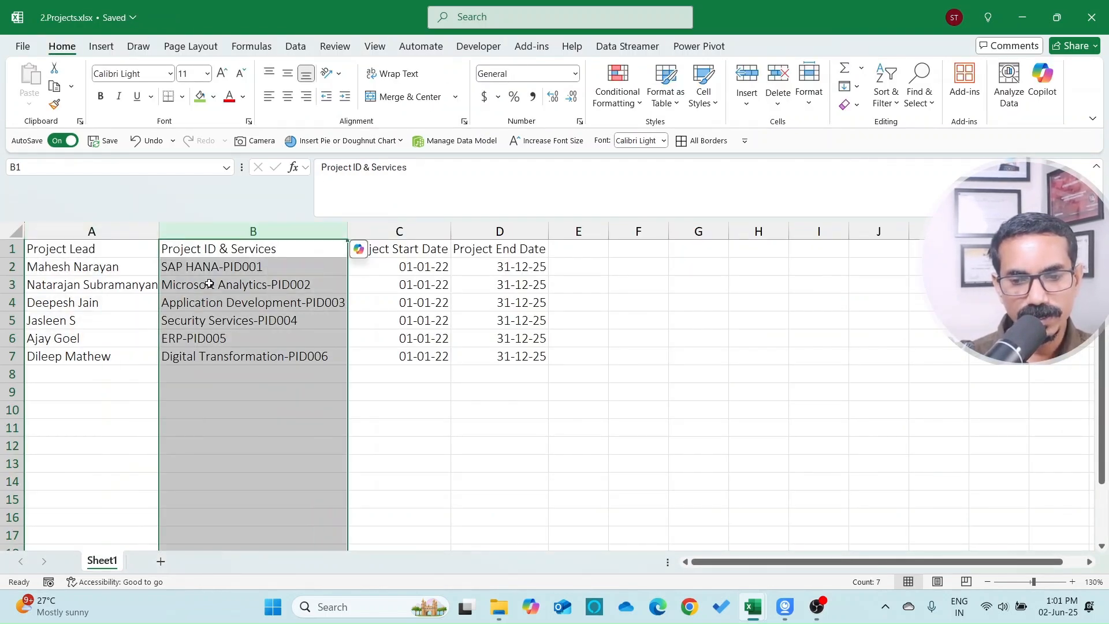
pyautogui.click(255, 269)
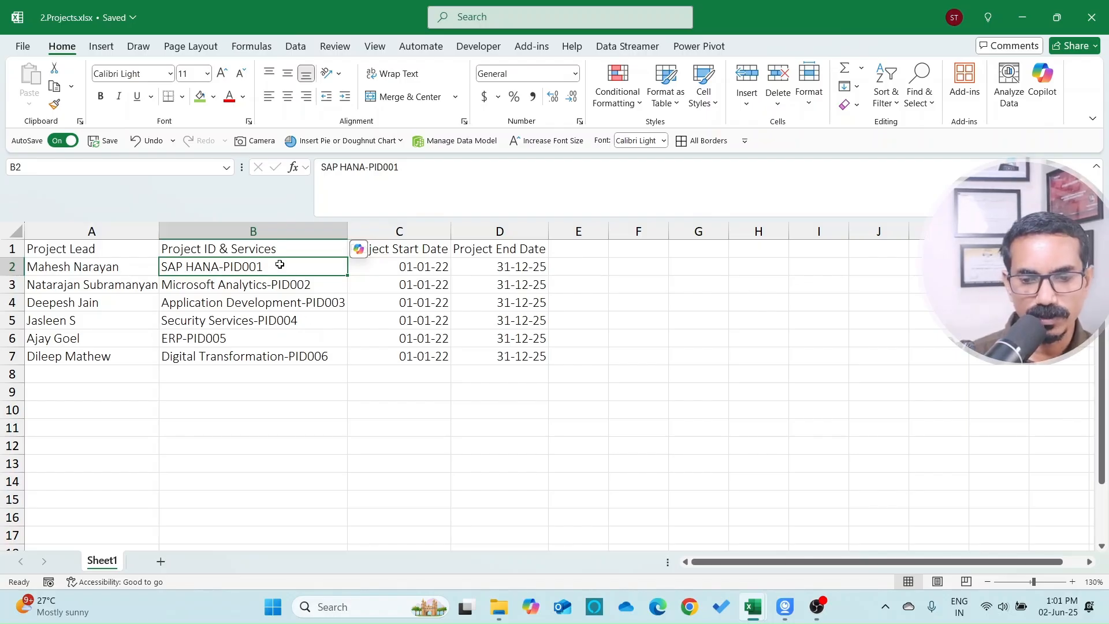
pyautogui.click(285, 231)
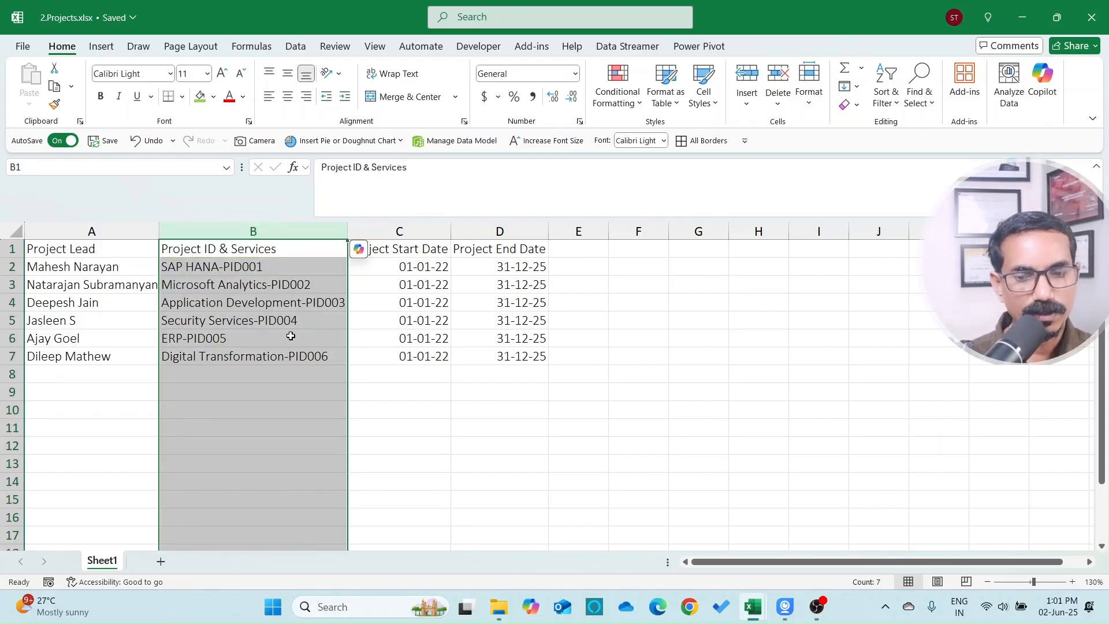
pyautogui.hotkey('alt', 'Tab')
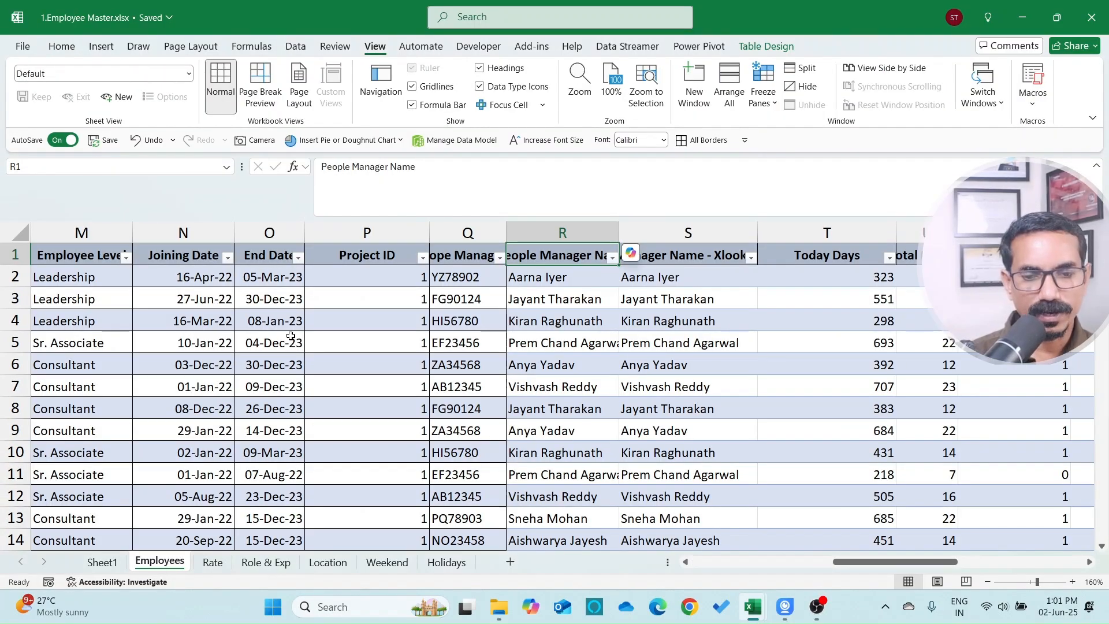
pyautogui.press('Left')
pyautogui.press('Left')
pyautogui.press('Left')
pyautogui.press('Left')
pyautogui.press('Left')
pyautogui.press('Left')
pyautogui.press('Left')
pyautogui.press('Left')
pyautogui.press('Left')
pyautogui.press('Left')
pyautogui.press('Left')
pyautogui.press('Left')
pyautogui.press('Left')
pyautogui.press('Left')
pyautogui.press('Left')
pyautogui.press('Left')
pyautogui.press('Left')
pyautogui.press('Right')
pyautogui.press('Right')
pyautogui.press('Right')
pyautogui.press('Right')
pyautogui.press('Right')
pyautogui.press('Right')
pyautogui.press('Right')
pyautogui.press('Right')
pyautogui.press('Right')
pyautogui.press('Right')
pyautogui.press('Right')
pyautogui.press('Right')
pyautogui.press('Right')
pyautogui.press('Right')
pyautogui.press('Right')
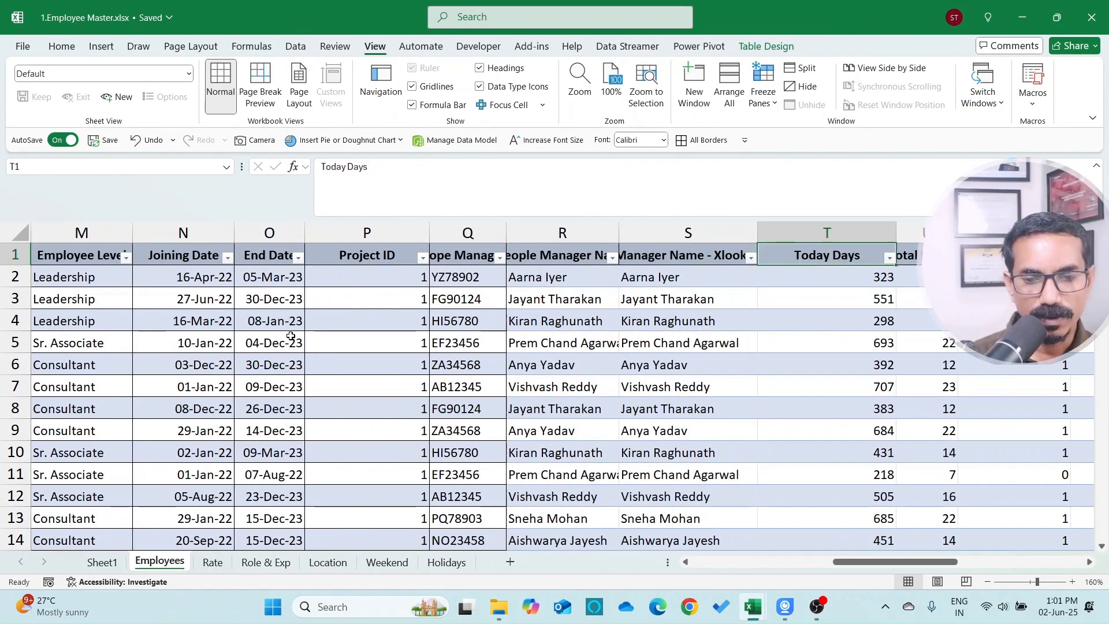
pyautogui.hotkey('alt', 'Down')
pyautogui.press('Down')
pyautogui.press('Down')
pyautogui.press('Down')
pyautogui.press('Down')
pyautogui.press('Down')
pyautogui.press('Down')
pyautogui.press('Down')
pyautogui.press('Down')
pyautogui.press('Up')
pyautogui.press('space')
pyautogui.press('Down')
pyautogui.press('Down')
pyautogui.press('Down')
pyautogui.press('Down')
pyautogui.press('Down')
pyautogui.press('Down')
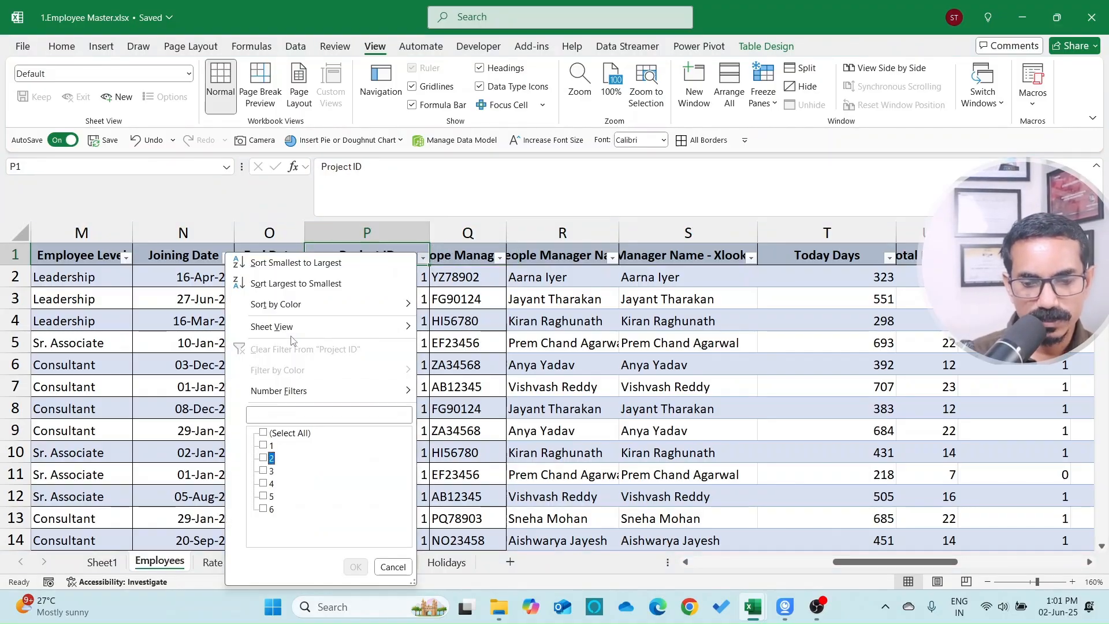
pyautogui.press('Escape')
pyautogui.press('Down')
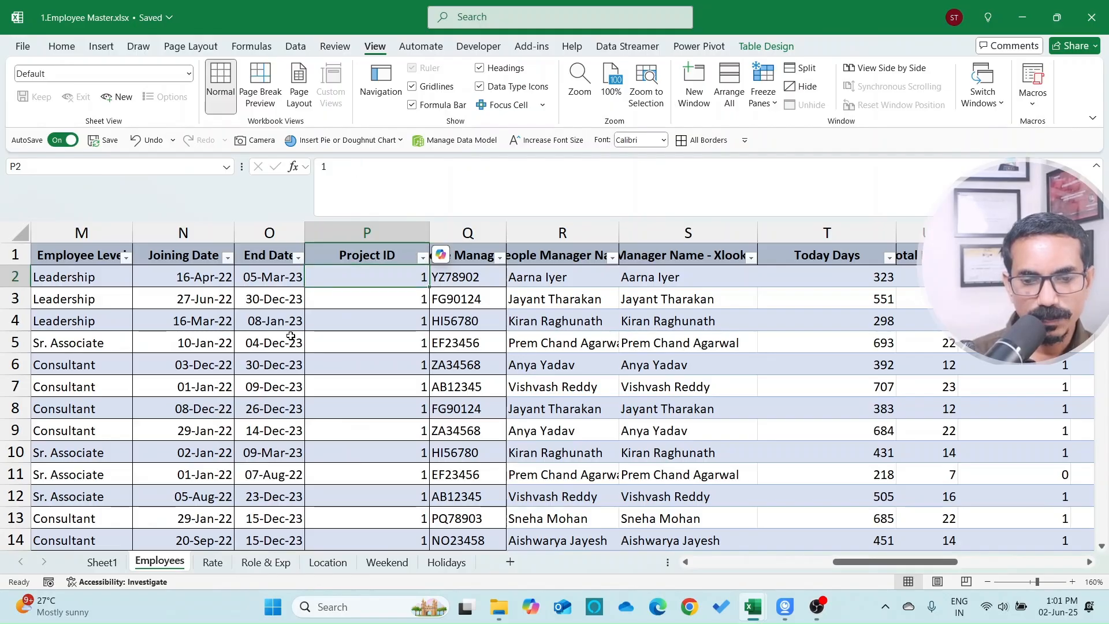
pyautogui.hotkey('ctrl', 'Tab')
pyautogui.press('Down')
pyautogui.press('Down')
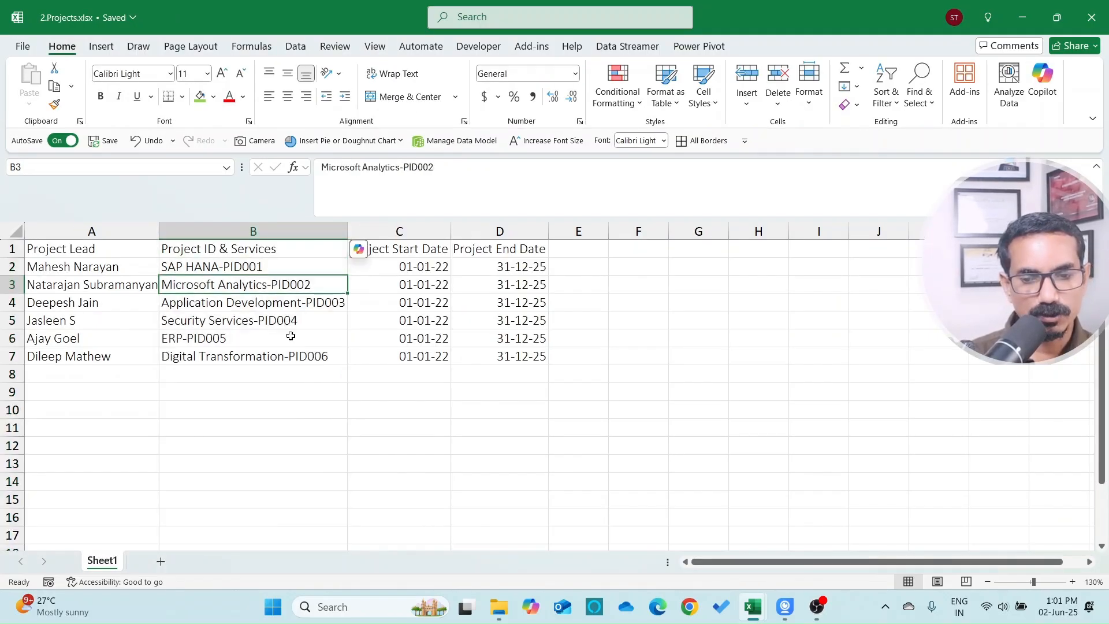
pyautogui.hotkey('ctrl', 'Tab')
pyautogui.press('Up')
pyautogui.hotkey('alt', 'Down')
pyautogui.press('Escape')
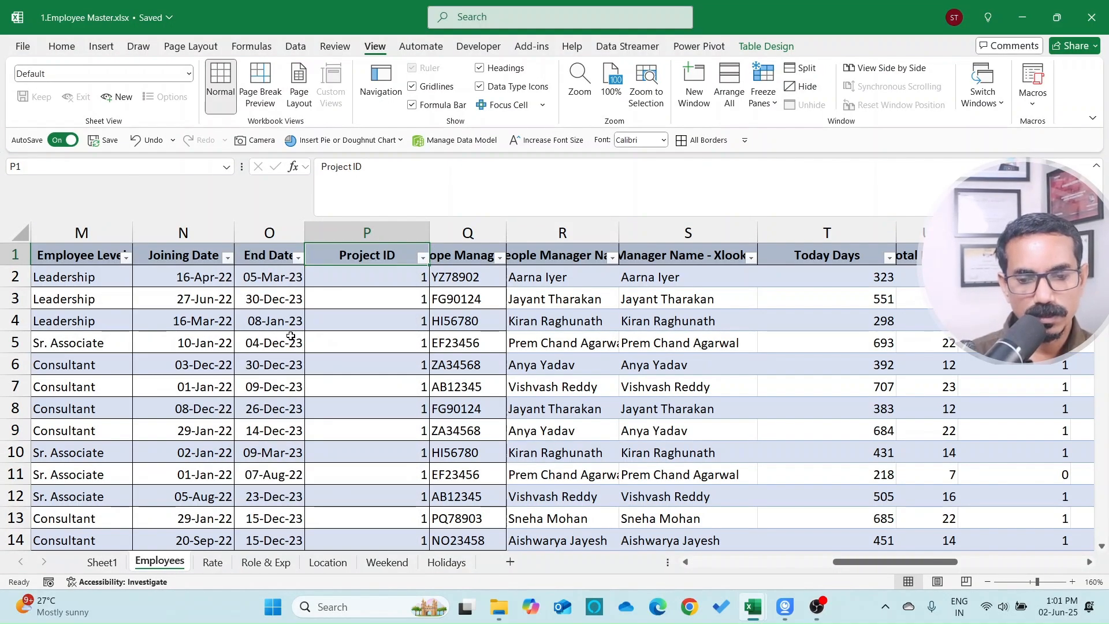
pyautogui.hotkey('ctrl', 'Tab')
pyautogui.press('Down')
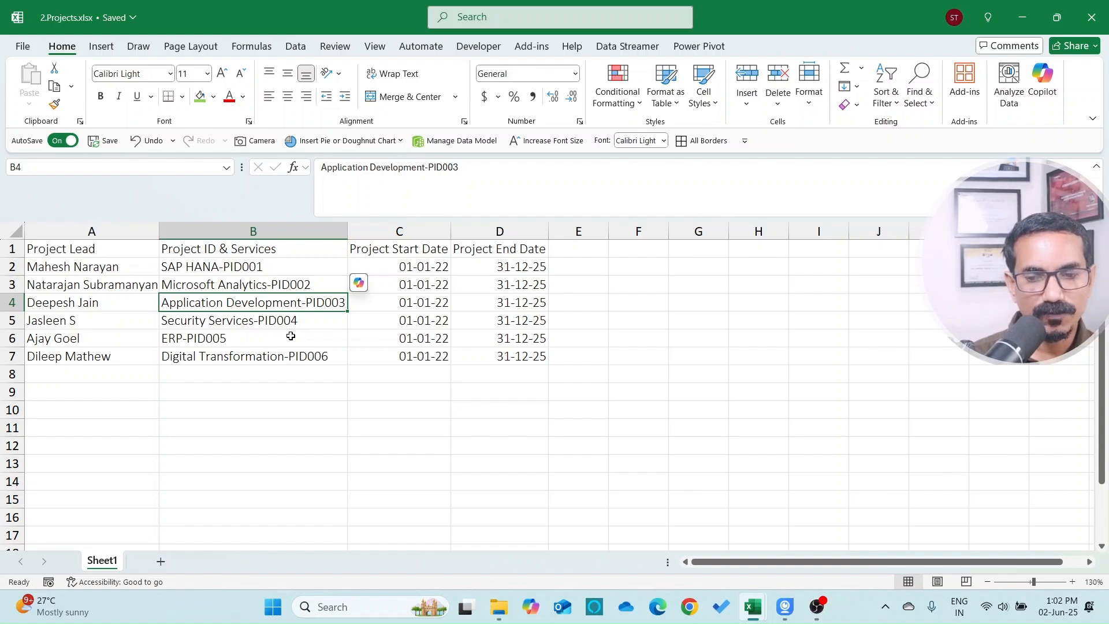
pyautogui.press('Up')
pyautogui.press('Up')
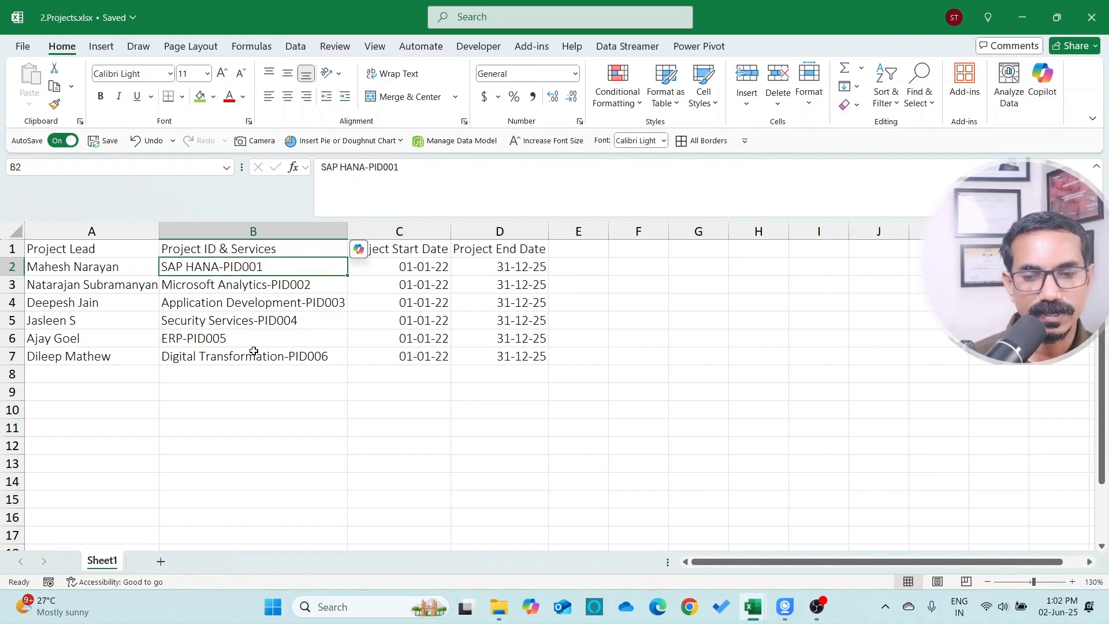
pyautogui.hotkey('alt', 'Tab')
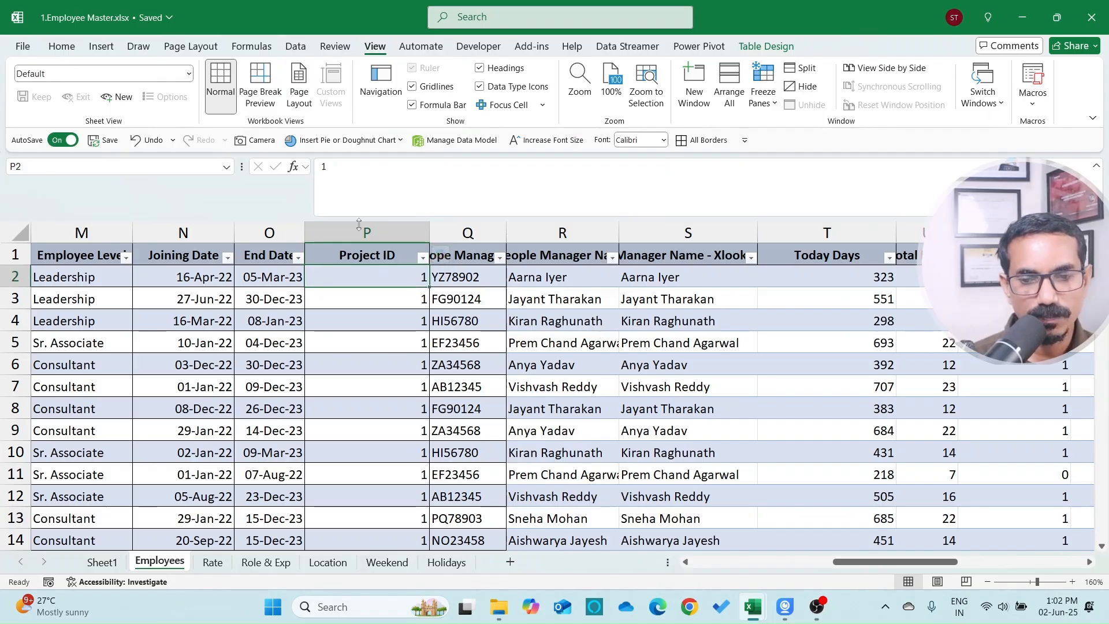
pyautogui.click(384, 230)
pyautogui.click(395, 274)
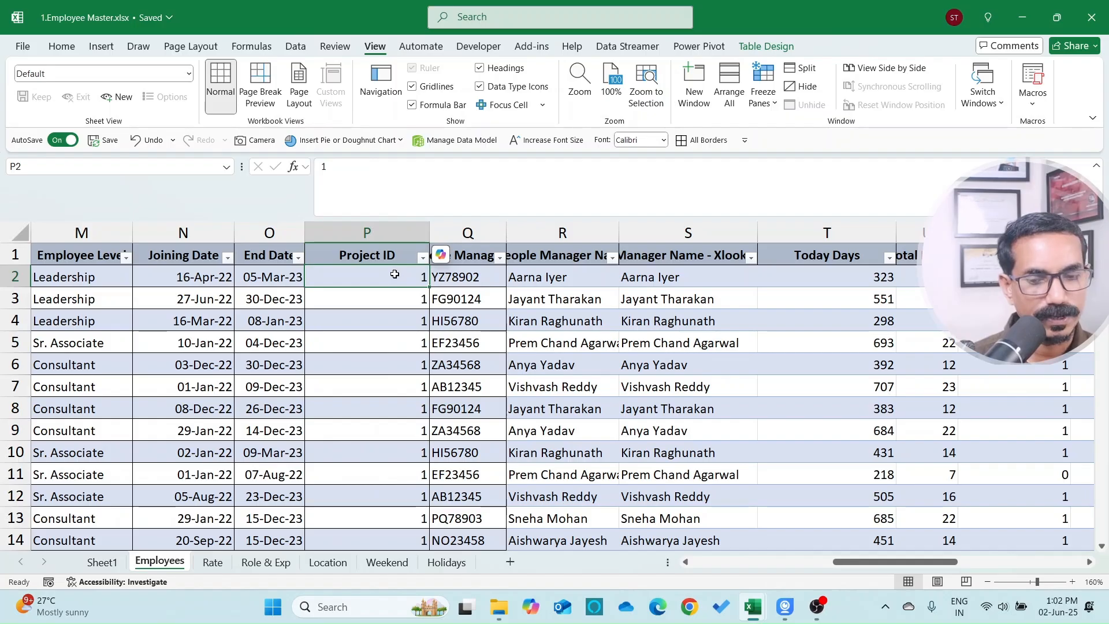
pyautogui.hotkey('alt', 'Tab')
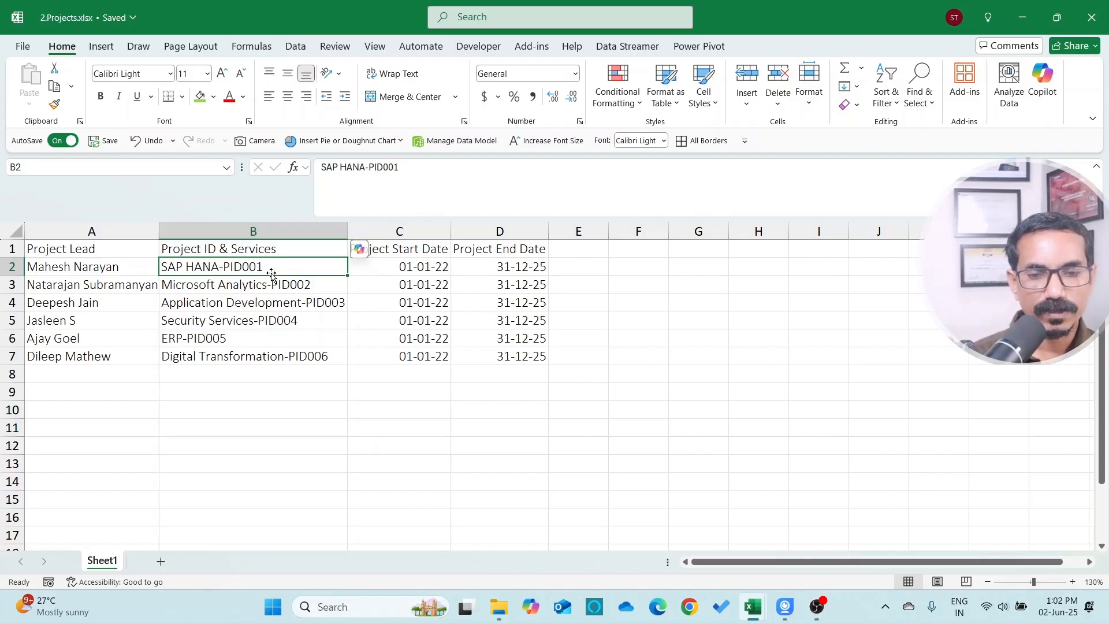
# Step: Insert two columns before the dates, headed Project Name and Project ID
pyautogui.press('Right')
pyautogui.press('Up')
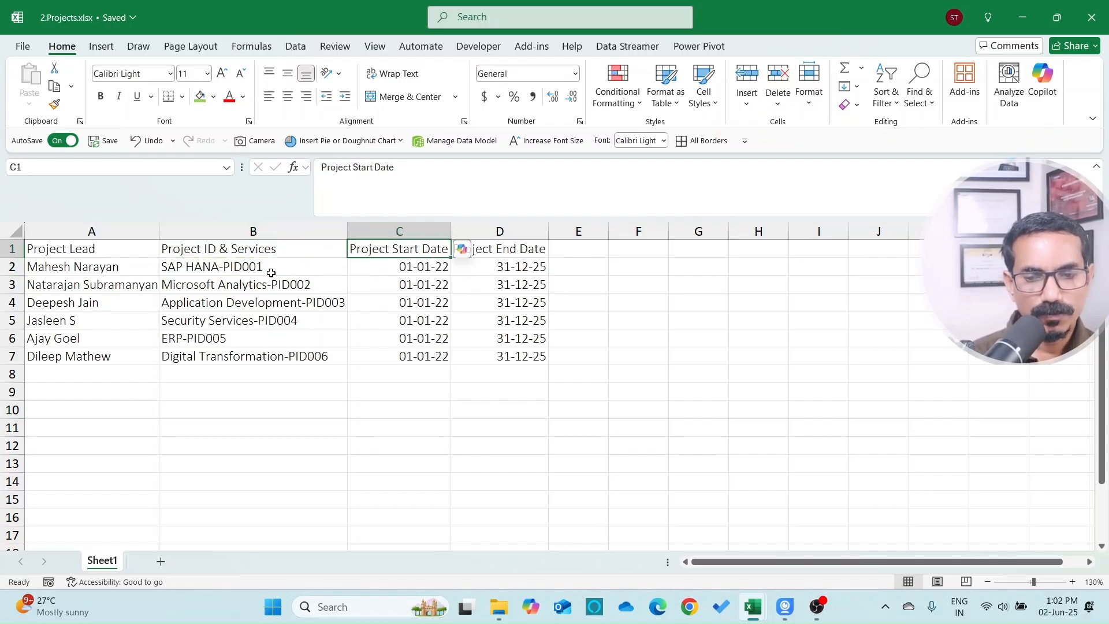
pyautogui.hotkey('alt', 'i')
pyautogui.press('c')
pyautogui.press('F4')
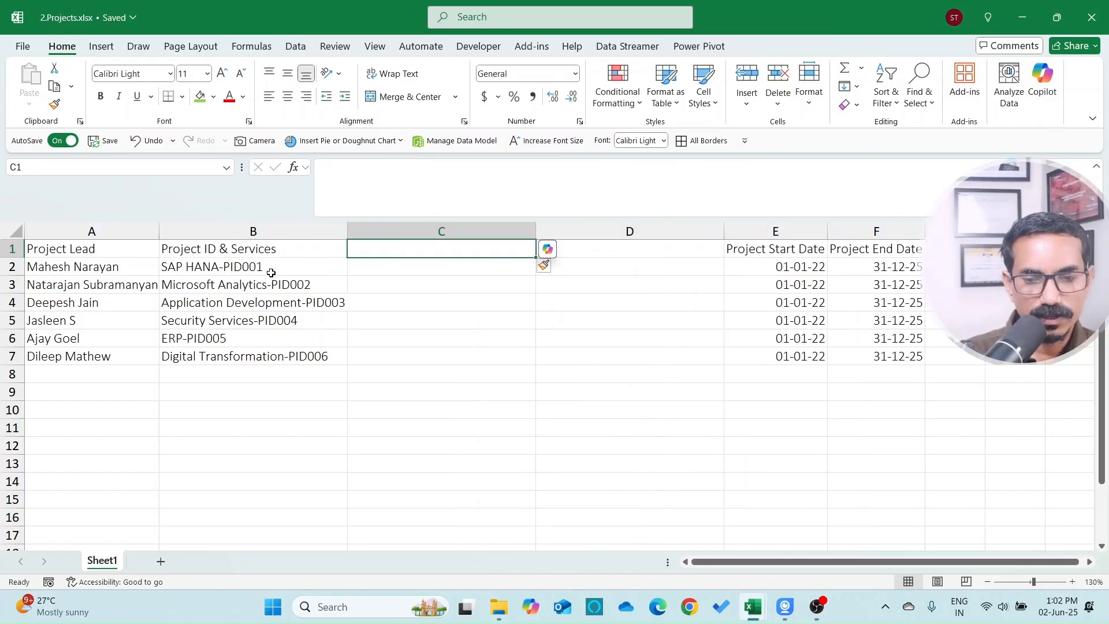
pyautogui.write('Project Name')
pyautogui.press('Tab')
pyautogui.write('Project ID')
pyautogui.press('Return')
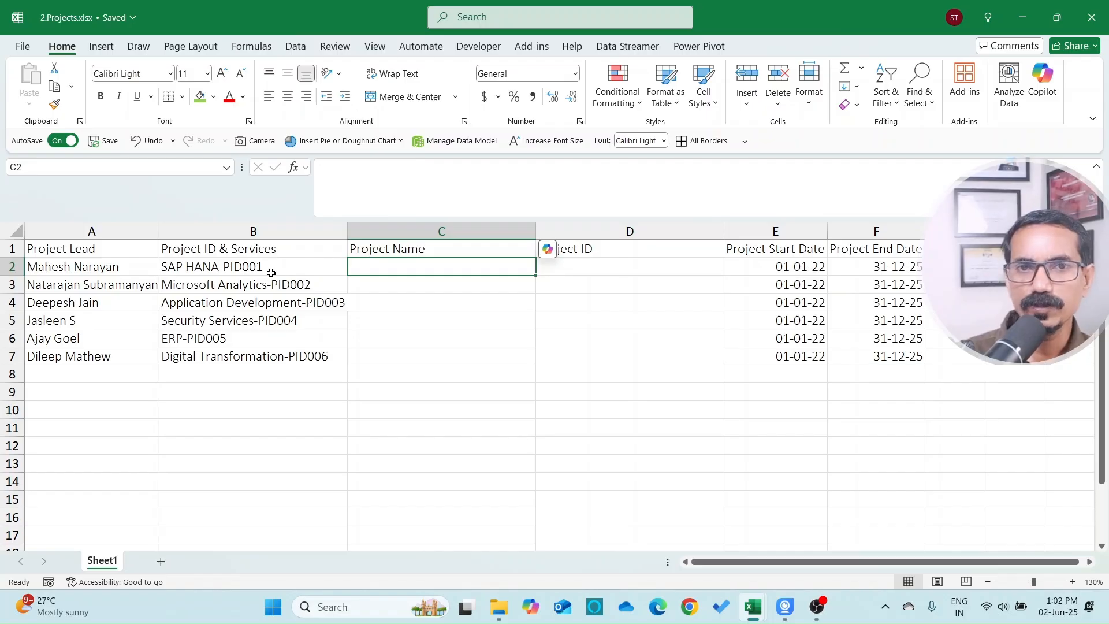
# Step: Enter SAP HANA as the first project name and accept Flash Fill for the rest
pyautogui.write('SAP HANA')
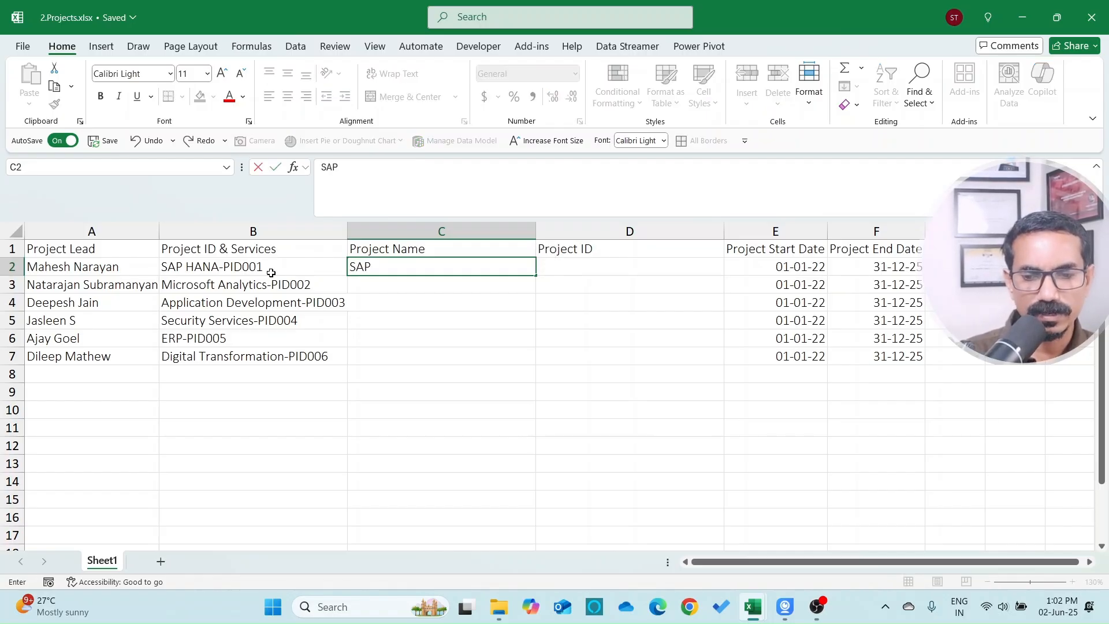
pyautogui.press('Return')
pyautogui.write('Mi')
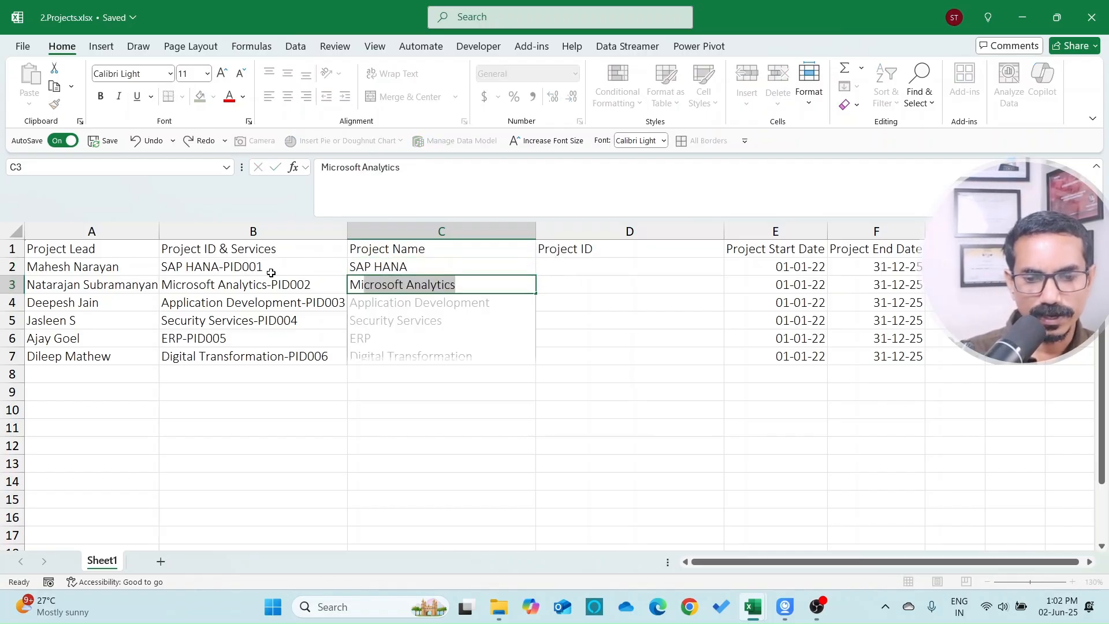
pyautogui.press('Return')
# Step: Enter Project IDs PID001, PID002 and PID003, then select all six ID cells
pyautogui.press('Up')
pyautogui.press('Up')
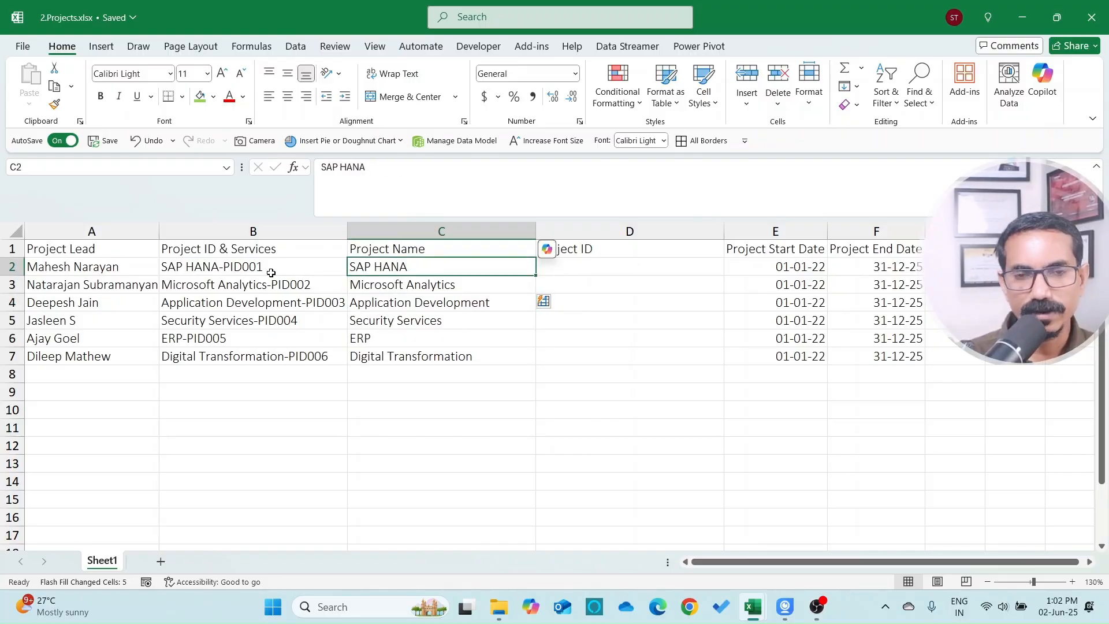
pyautogui.press('Right')
pyautogui.write('PID001')
pyautogui.press('Return')
pyautogui.write('PID002')
pyautogui.press('Return')
pyautogui.write('PID003')
pyautogui.press('Return')
pyautogui.press('Up')
pyautogui.press('Up')
pyautogui.press('Up')
pyautogui.hotkey('shift', 'Down')
pyautogui.hotkey('shift', 'Down')
pyautogui.hotkey('shift', 'Down')
pyautogui.hotkey('shift', 'Down')
pyautogui.hotkey('shift', 'Down')
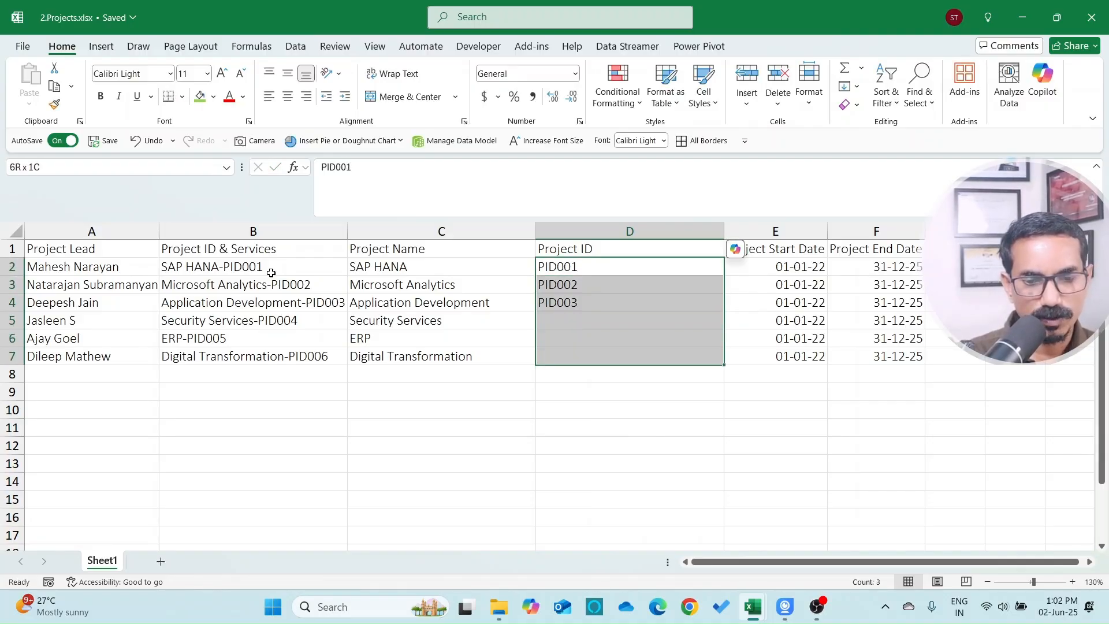
# Step: Flash Fill the remaining Project IDs, then clear all names and IDs from C2:D7
pyautogui.click(852, 87)
pyautogui.click(863, 252)
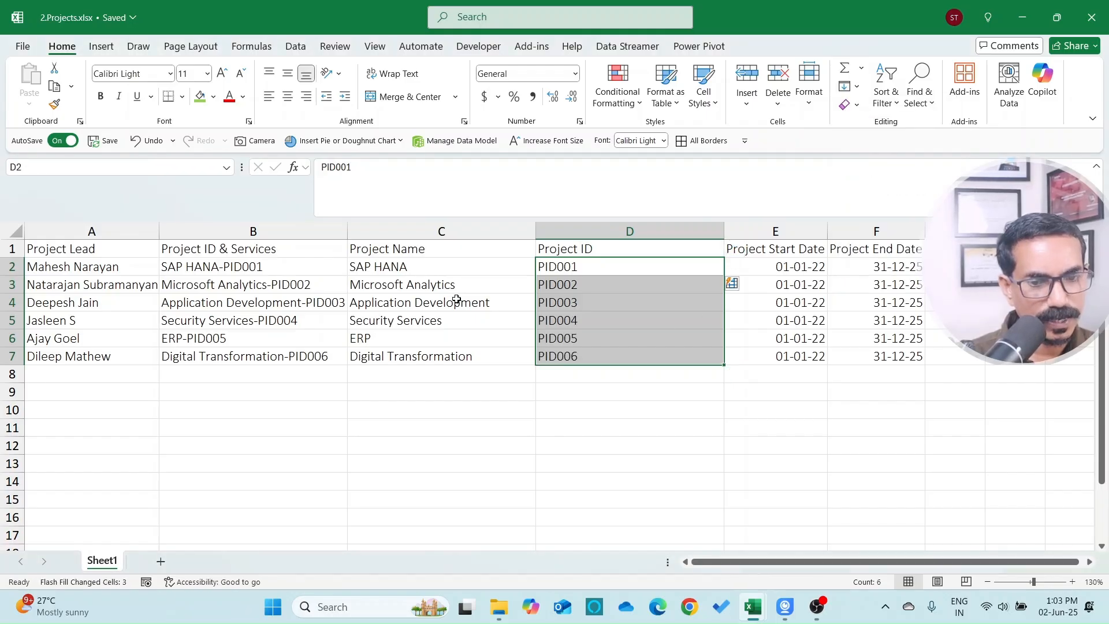
pyautogui.click(440, 265)
pyautogui.moveTo(434, 265); pyautogui.dragTo(542, 352)
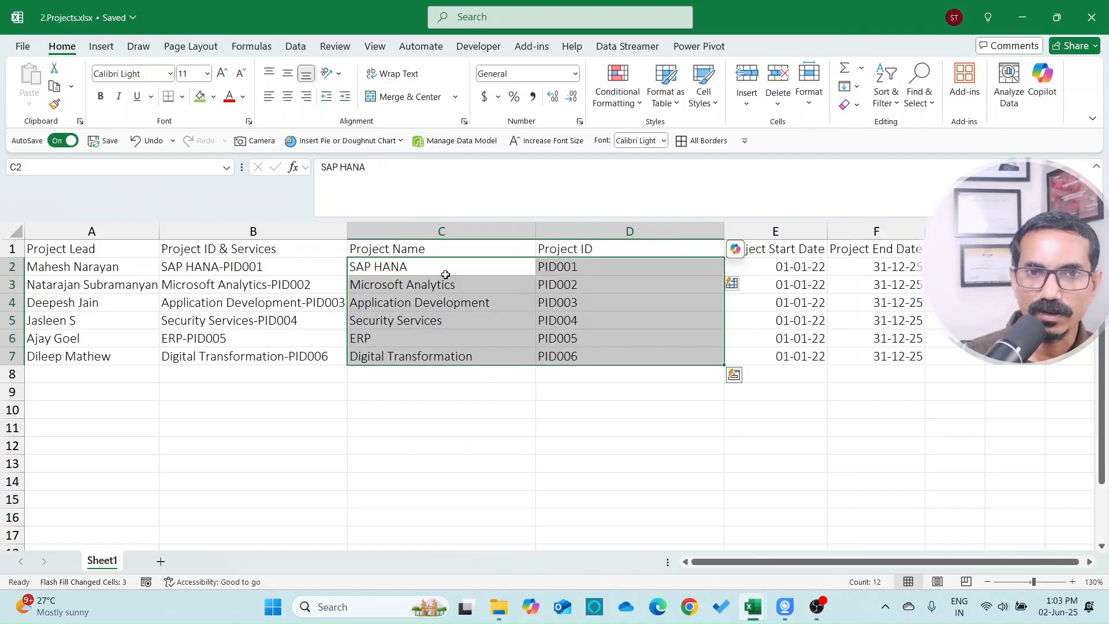
pyautogui.press('Delete')
pyautogui.press('Right')
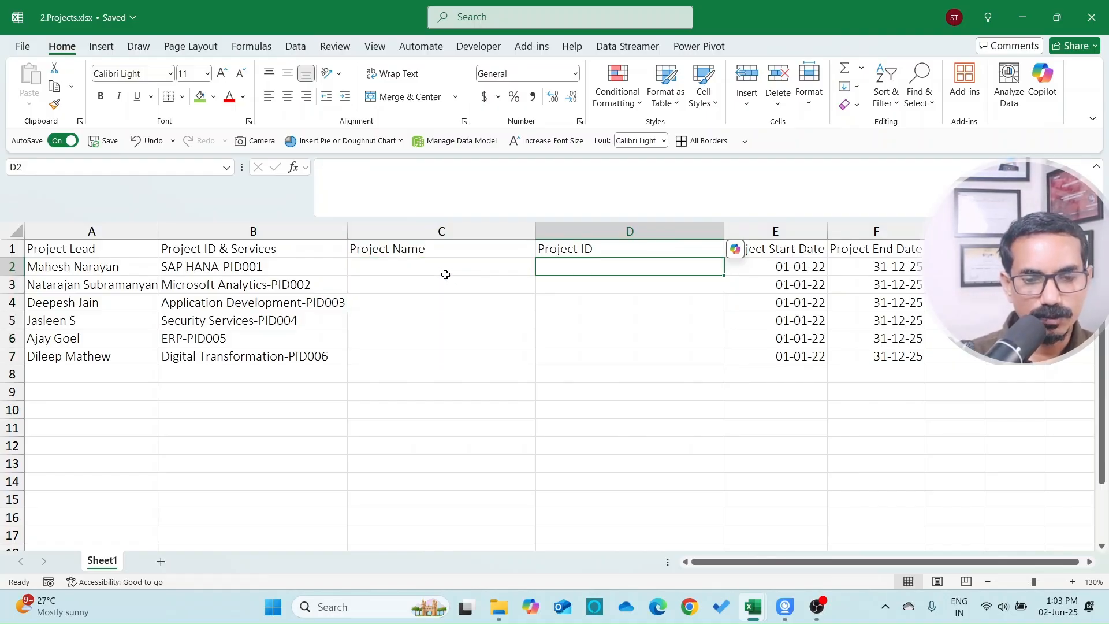
pyautogui.press('Left')
pyautogui.press('Left')
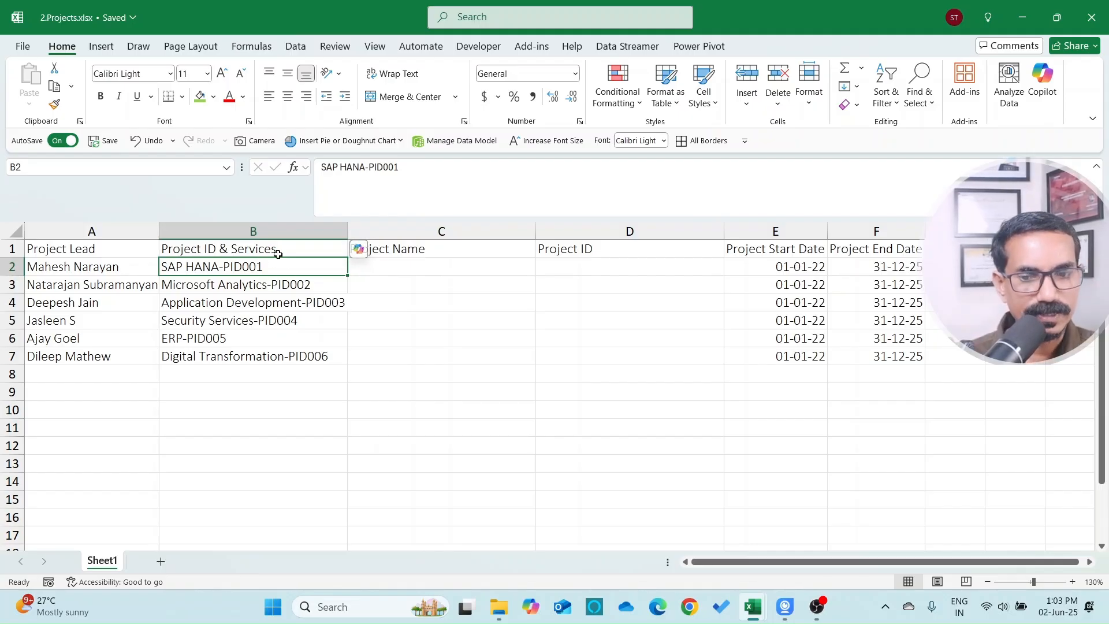
# Step: Enter =RIGHT(B2,6) in the first Project ID cell, D2
pyautogui.press('Right')
pyautogui.press('Right')
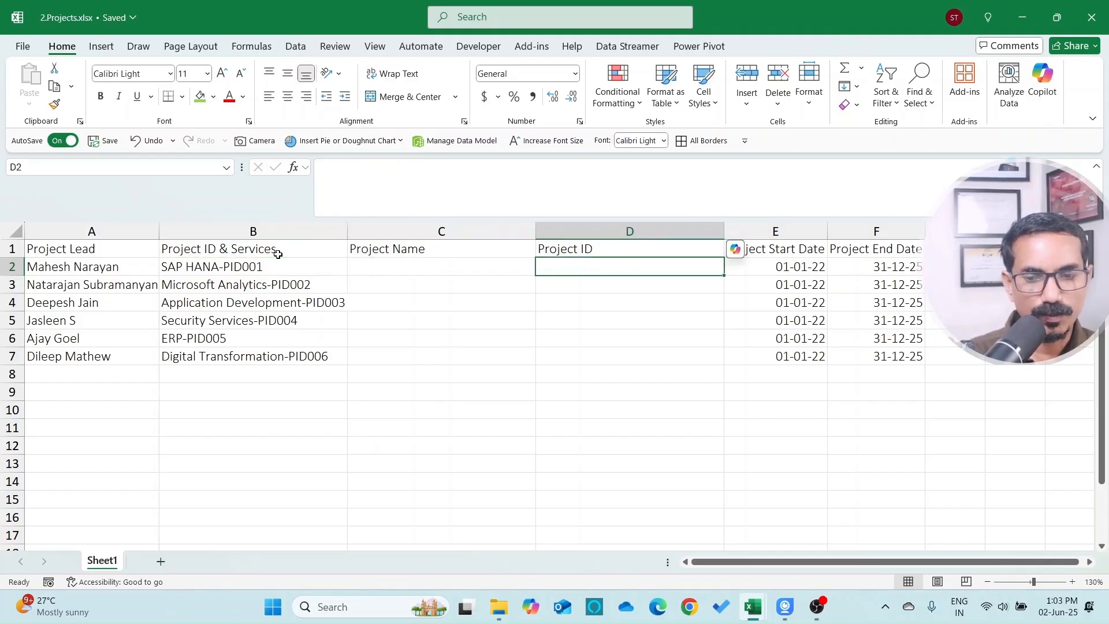
pyautogui.press('Left')
pyautogui.press('Left')
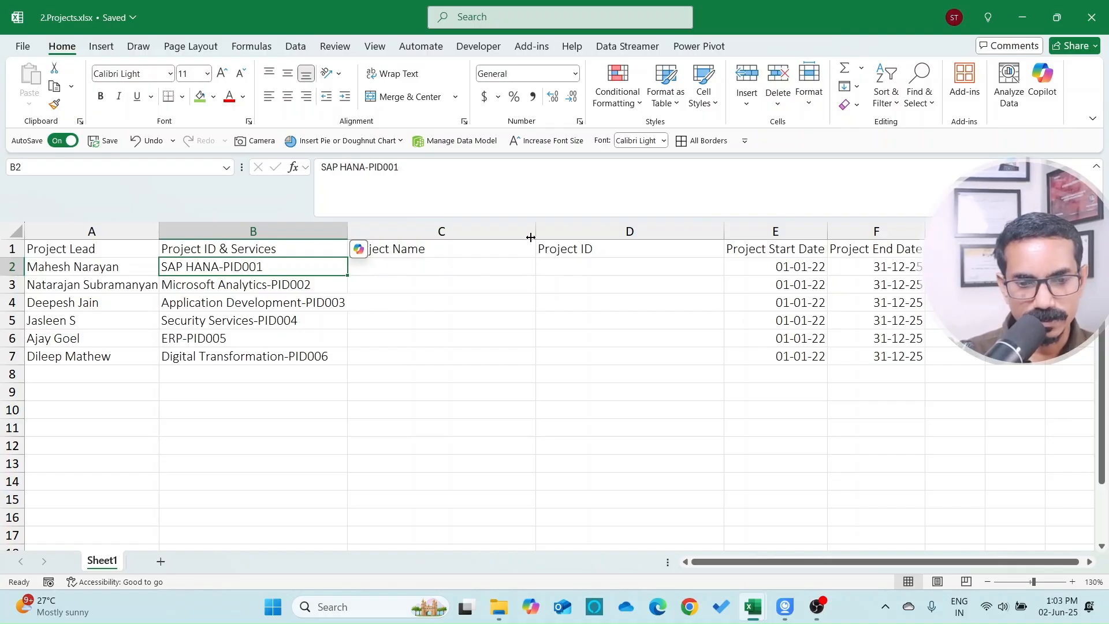
pyautogui.press('Right')
pyautogui.press('Right')
pyautogui.write('=RIGHT(')
pyautogui.press('Left')
pyautogui.press('Left')
pyautogui.write(',6)')
pyautogui.press('Return')
# Step: Copy the RIGHT formula down to D7, then inspect B2's text for extra spaces
pyautogui.click(541, 268)
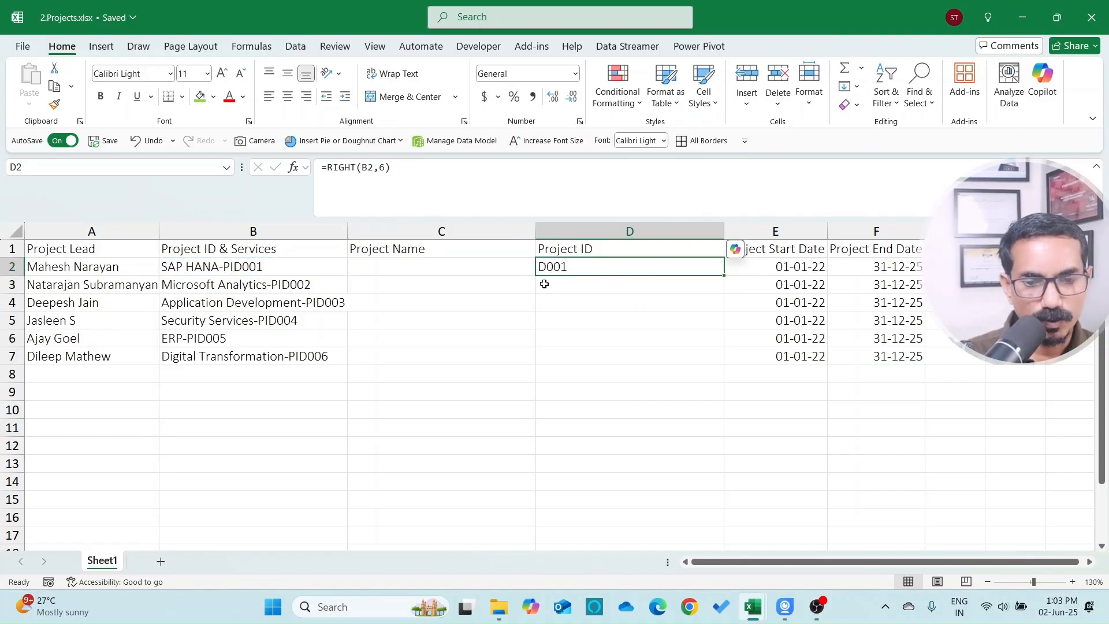
pyautogui.doubleClick(726, 276)
pyautogui.click(574, 320)
pyautogui.moveTo(563, 266); pyautogui.dragTo(554, 357)
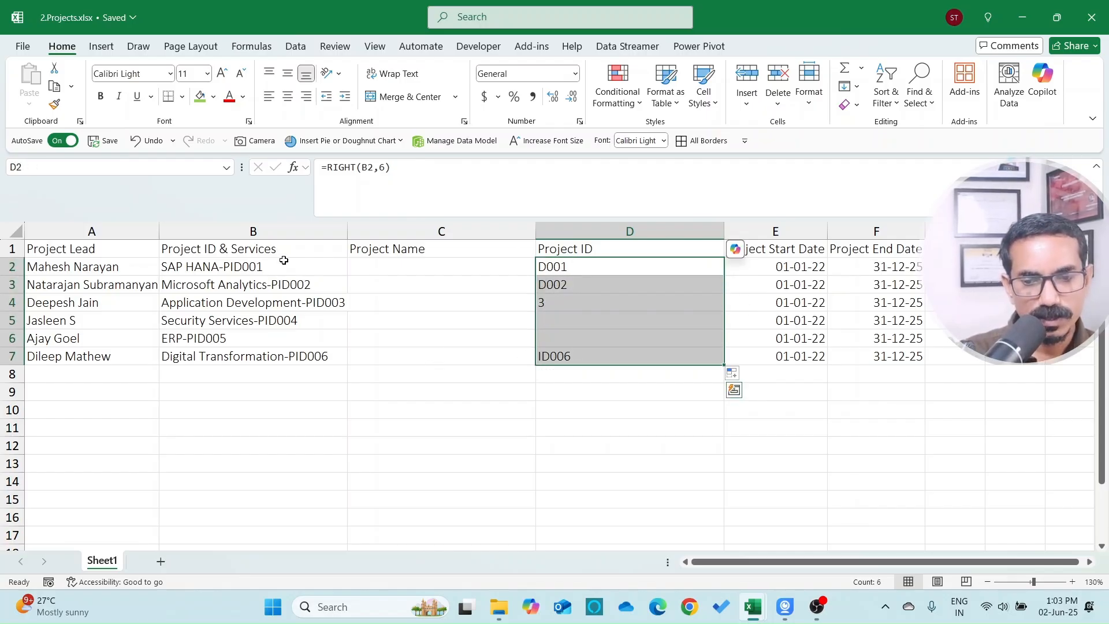
pyautogui.click(284, 260)
pyautogui.press('F2')
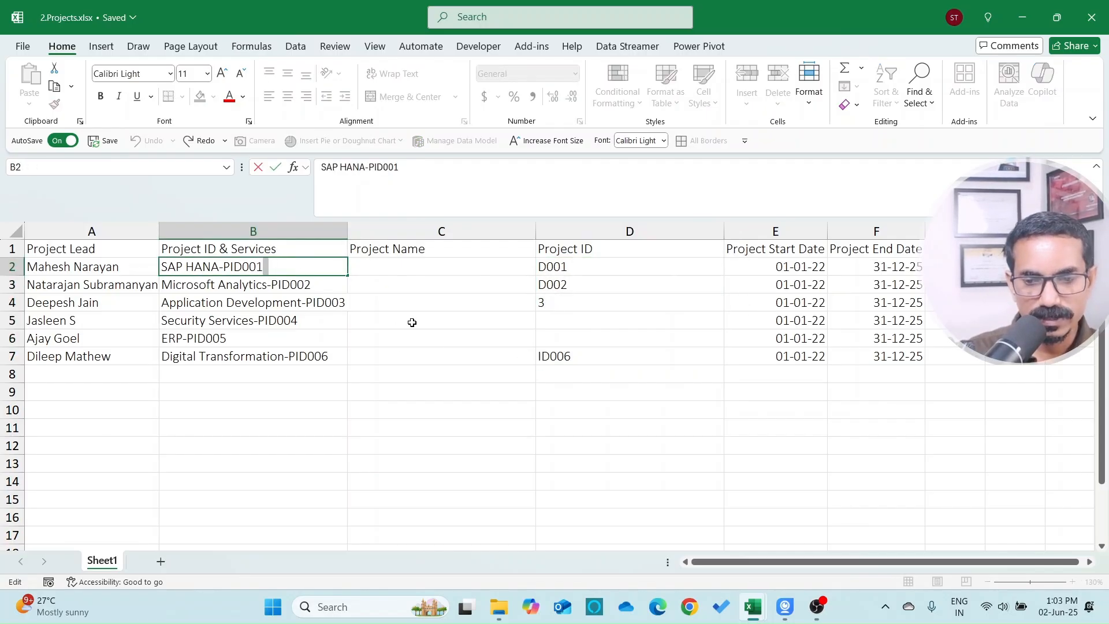
# Step: Check B2 and B3 for extra spaces and review the Project ID formula in D2
pyautogui.press('Escape')
pyautogui.press('BackSpace')
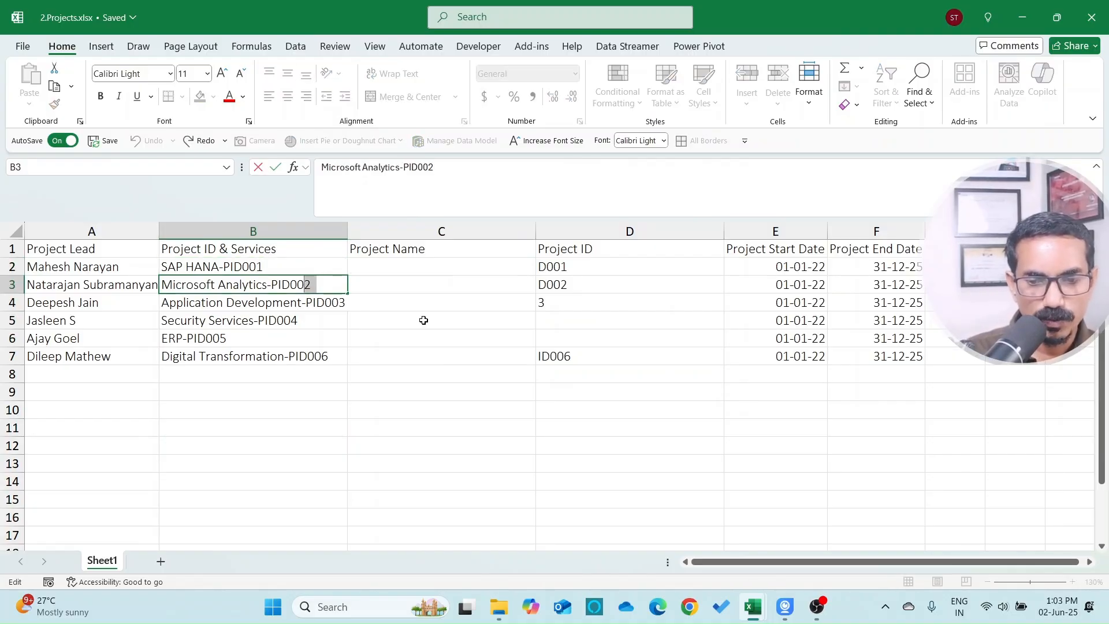
pyautogui.hotkey('ctrl', 'Return')
pyautogui.press('F2')
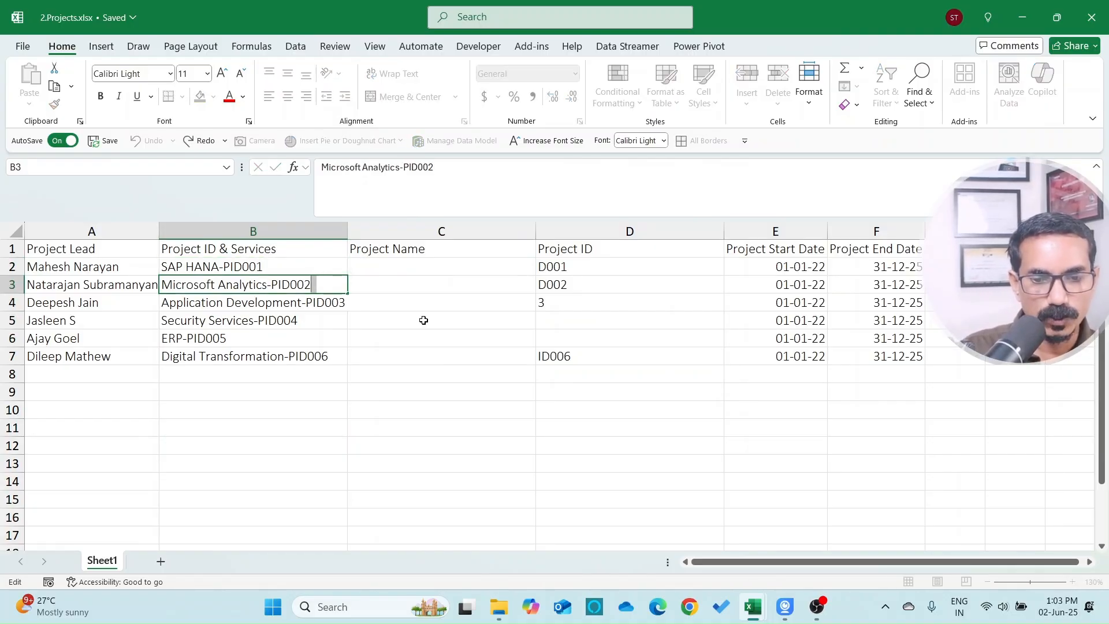
pyautogui.press('Tab')
pyautogui.press('Tab')
pyautogui.press('Up')
pyautogui.press('Left')
pyautogui.press('Left')
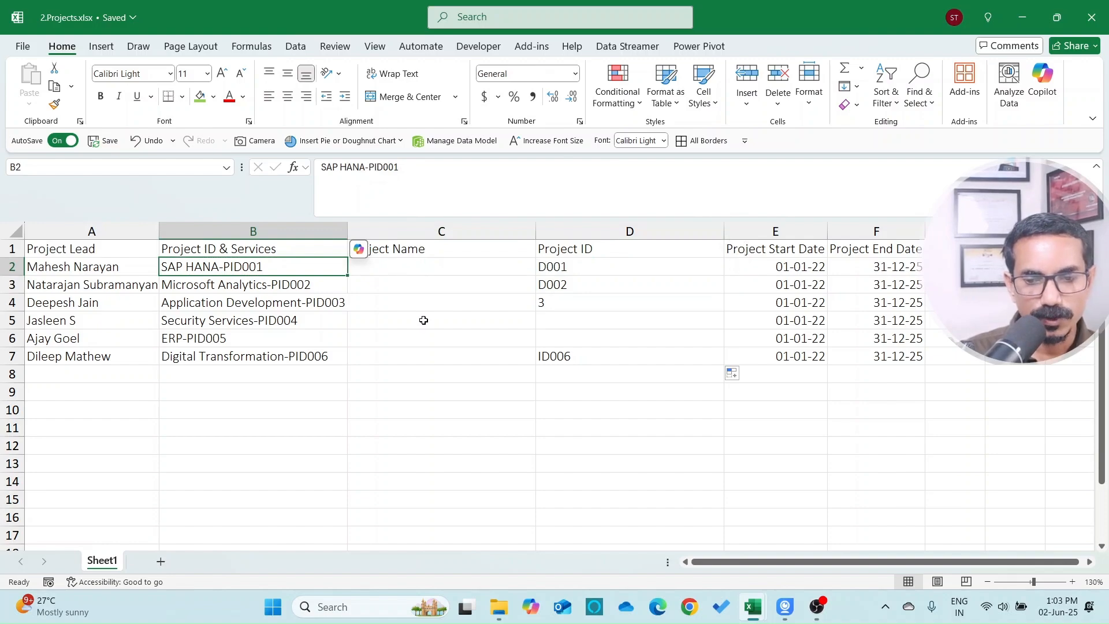
pyautogui.press('Up')
pyautogui.press('Right')
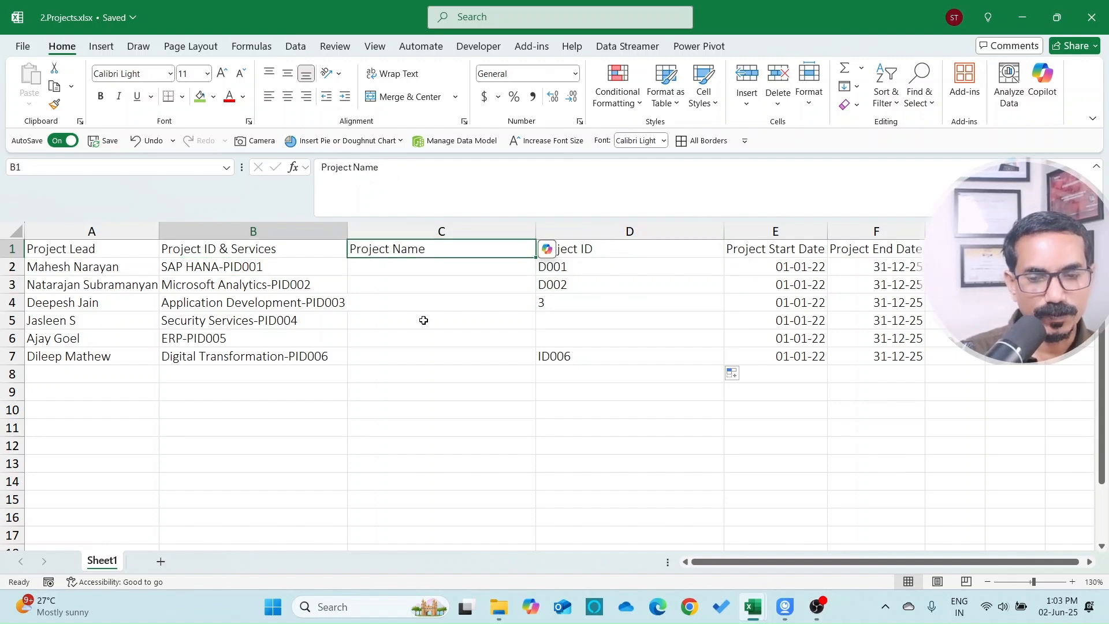
pyautogui.press('Left')
pyautogui.press('Down')
pyautogui.press('Right')
pyautogui.press('Up')
# Step: Insert a blank column before Project Name and enter a TRIM formula on the first project's text
pyautogui.hotkey('alt', 'i')
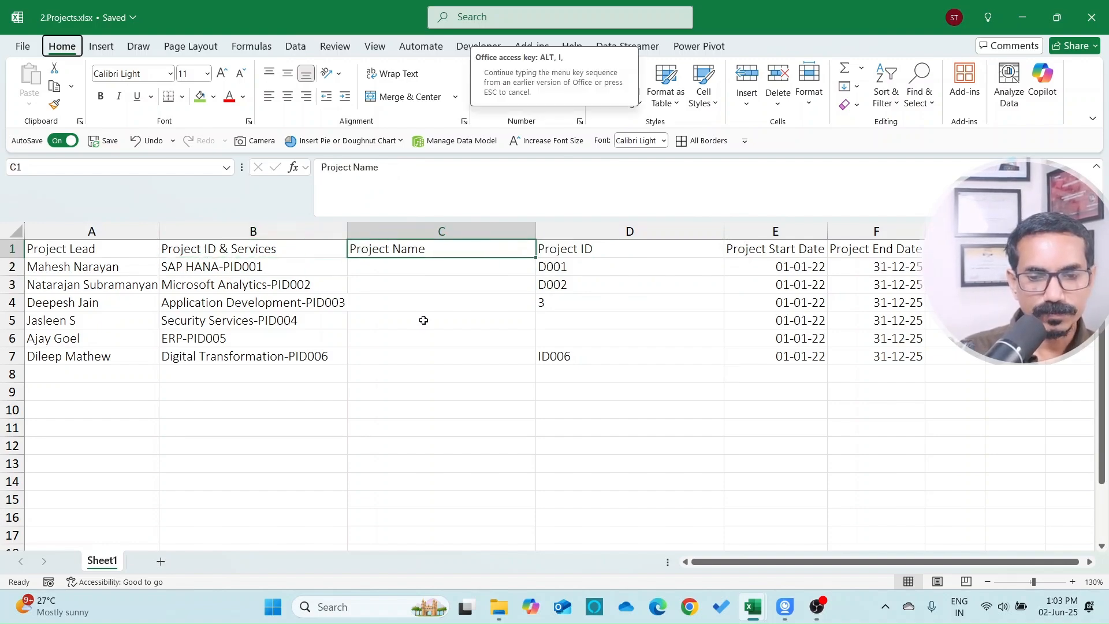
pyautogui.press('c')
pyautogui.press('Down')
pyautogui.write('=tri')
pyautogui.press('Tab')
pyautogui.press('Left')
pyautogui.press('Return')
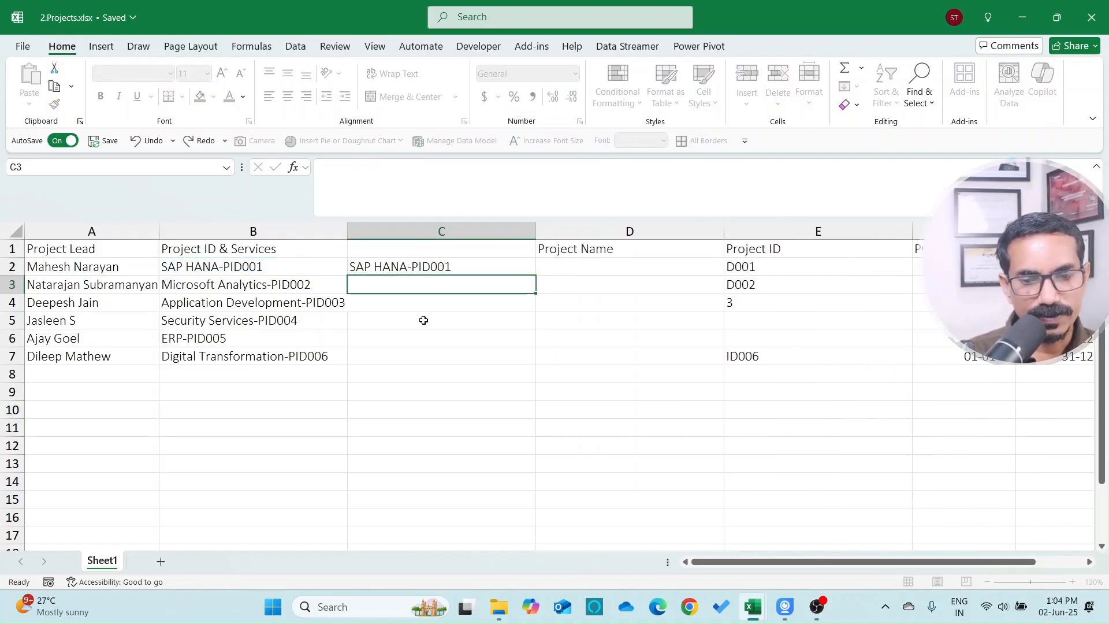
# Step: Copy the TRIM formula down all six project rows and copy the trimmed texts
pyautogui.press('Up')
pyautogui.hotkey('ctrl', 'c')
pyautogui.hotkey('shift', 'Down')
pyautogui.hotkey('shift', 'Down')
pyautogui.hotkey('shift', 'Down')
pyautogui.hotkey('shift', 'Down')
pyautogui.hotkey('shift', 'Down')
pyautogui.hotkey('ctrl', 'v')
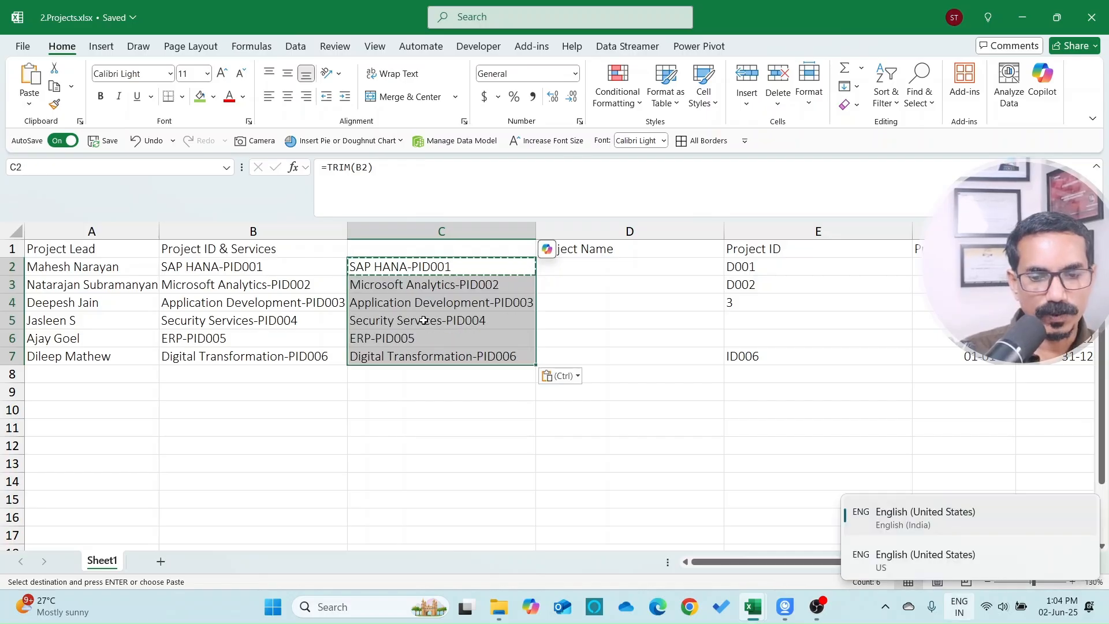
pyautogui.hotkey('ctrl', 'c')
# Step: Paste the trimmed texts as values over column B and delete the helper column C
pyautogui.click(276, 267)
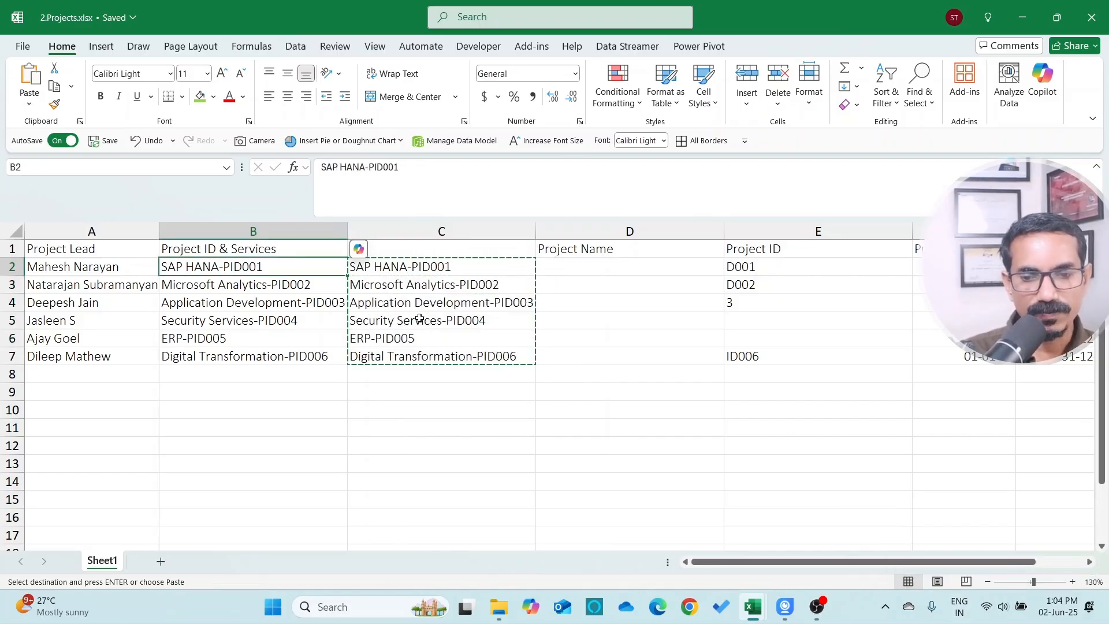
pyautogui.rightClick(277, 267)
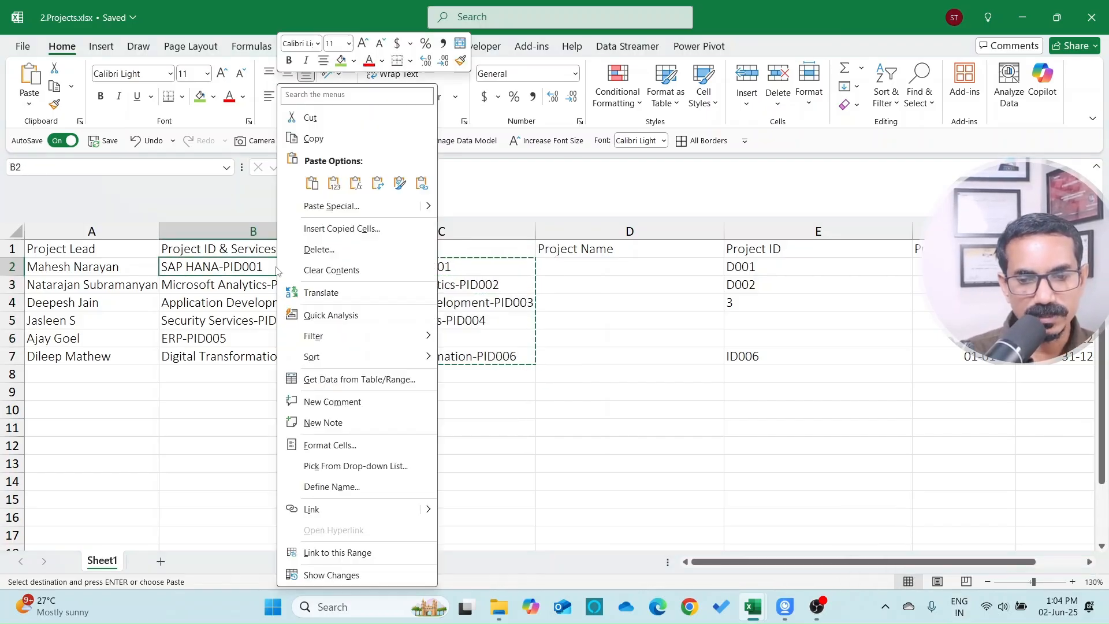
pyautogui.click(340, 207)
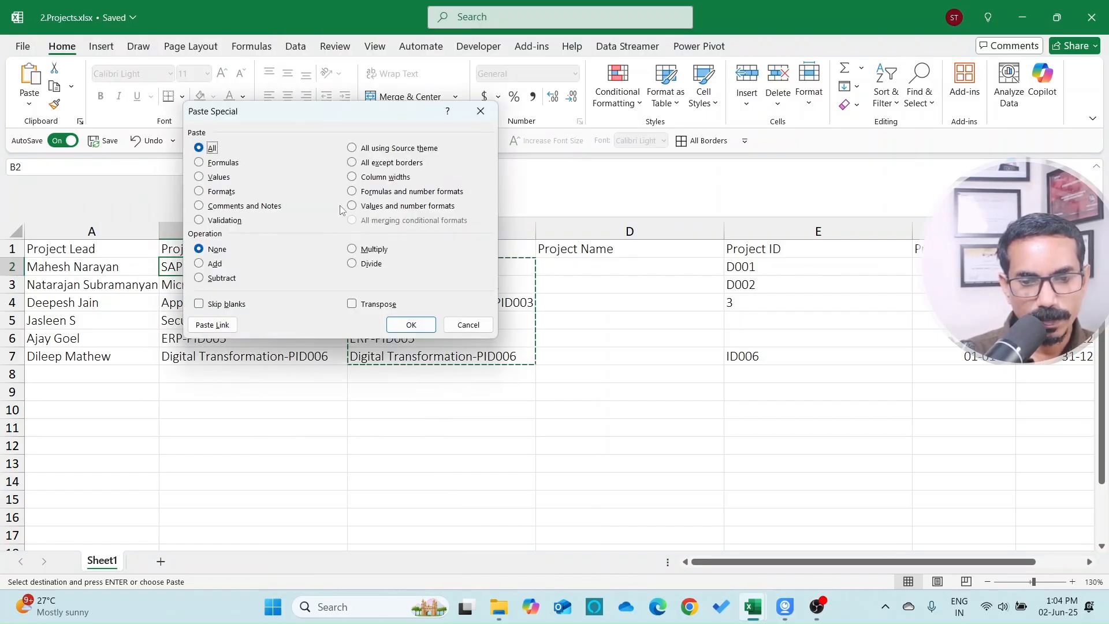
pyautogui.click(218, 176)
pyautogui.click(407, 325)
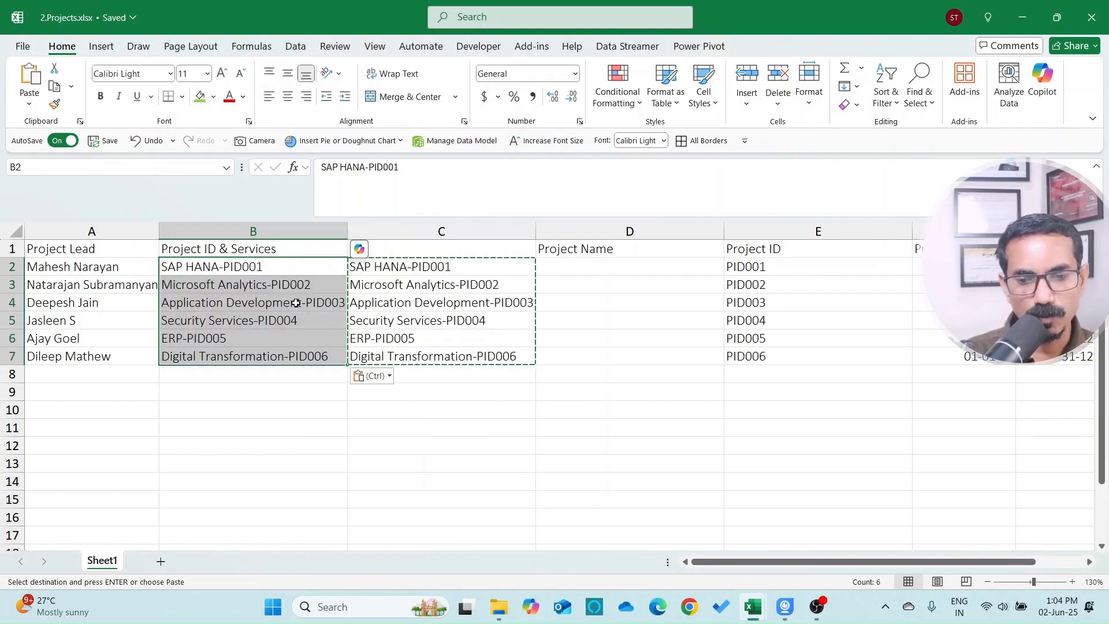
pyautogui.click(409, 231)
pyautogui.hotkey('ctrl', '-')
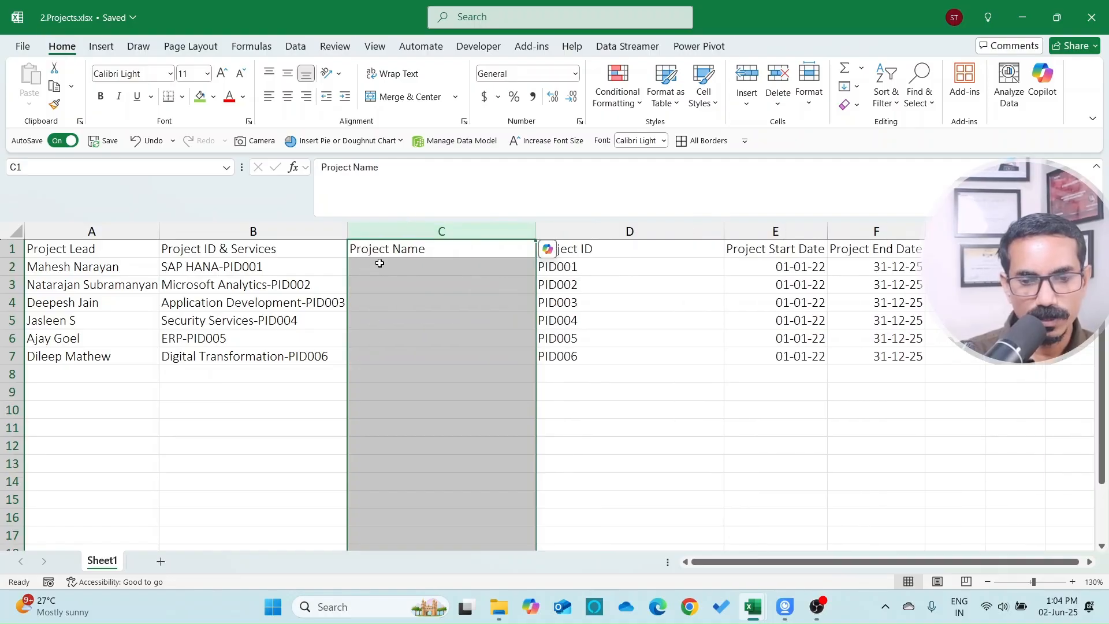
# Step: Review the Project ID results, now PID001 through PID006
pyautogui.click(279, 265)
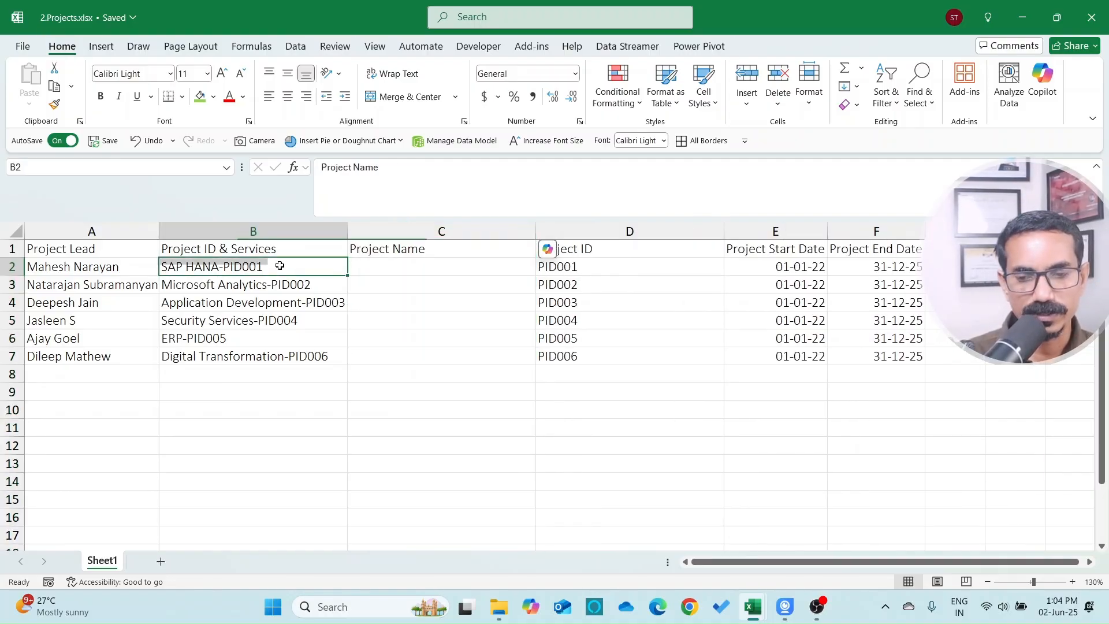
pyautogui.press('Right')
pyautogui.press('Right')
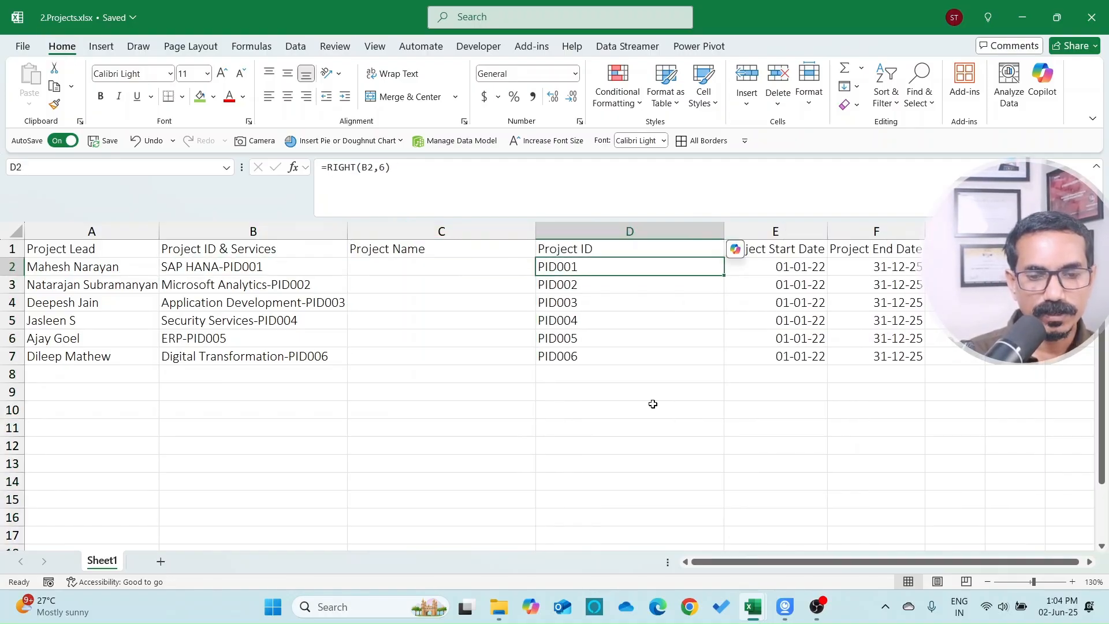
pyautogui.press('Down')
pyautogui.press('Down')
pyautogui.press('Up')
pyautogui.press('Up')
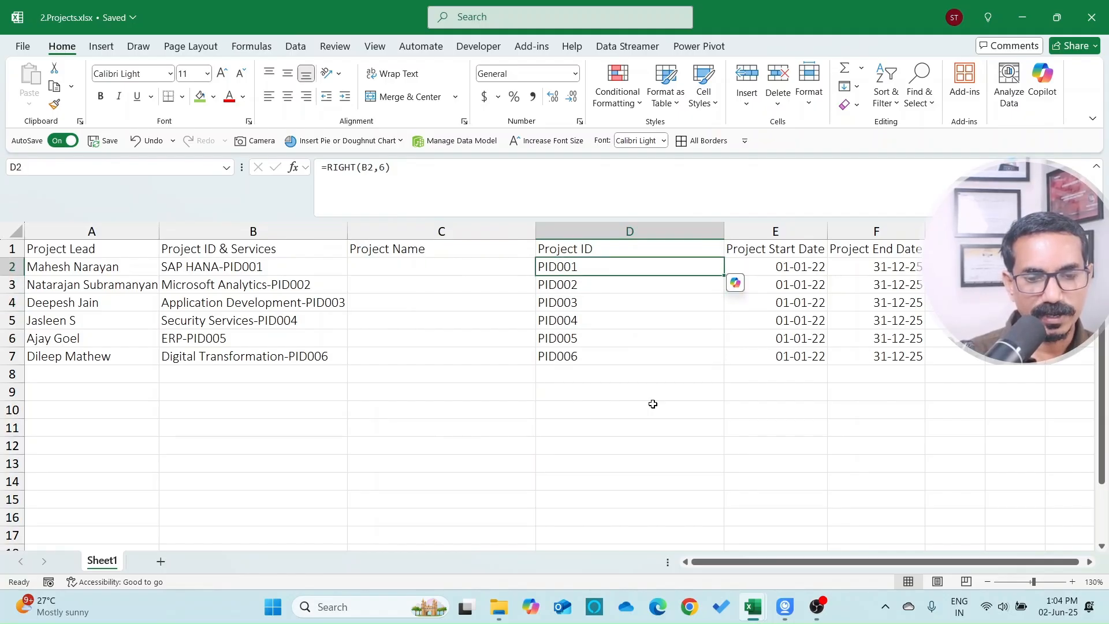
pyautogui.press('Left')
pyautogui.press('Left')
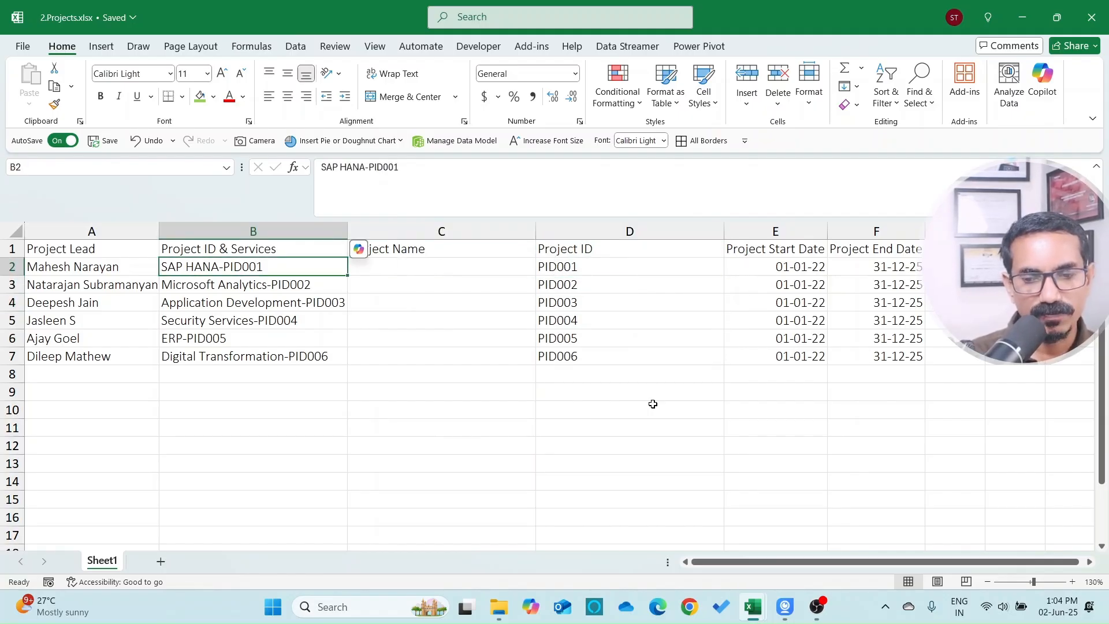
# Step: Enter =LEFT(B2,LEN(B2)-7) in C2 to extract the first project name
pyautogui.press('Right')
pyautogui.write('=LEFT(')
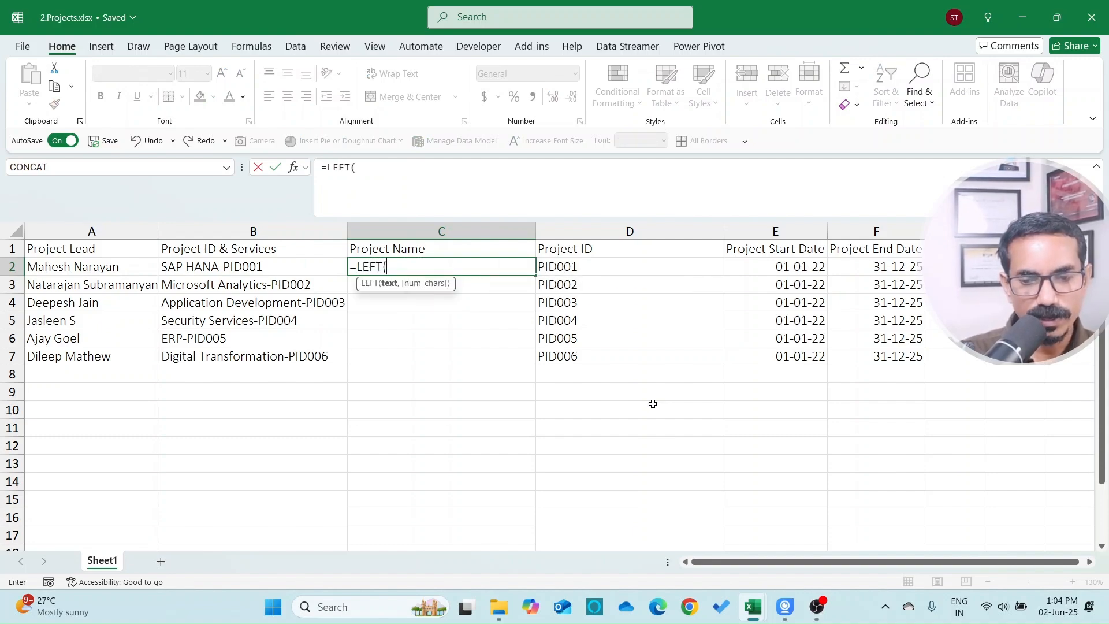
pyautogui.press('Left')
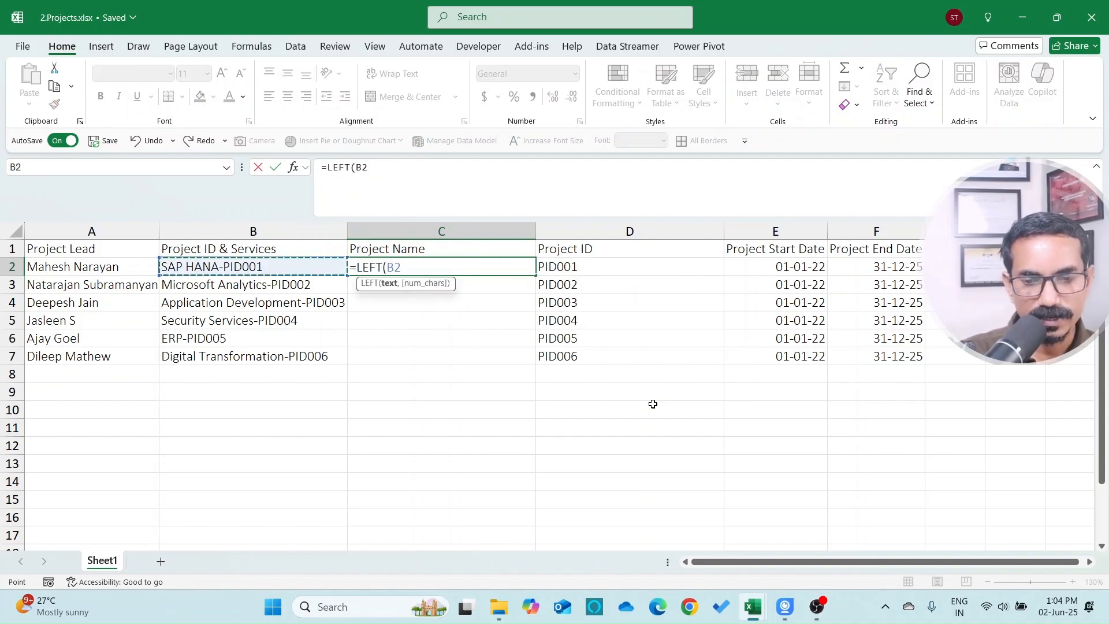
pyautogui.write(',')
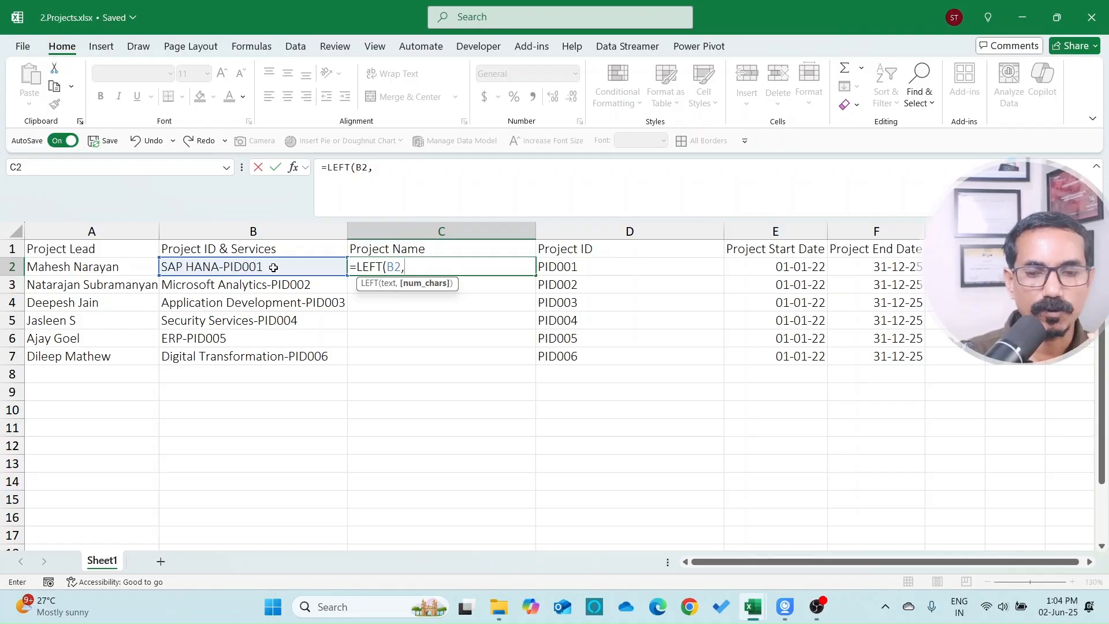
pyautogui.write('LEN(')
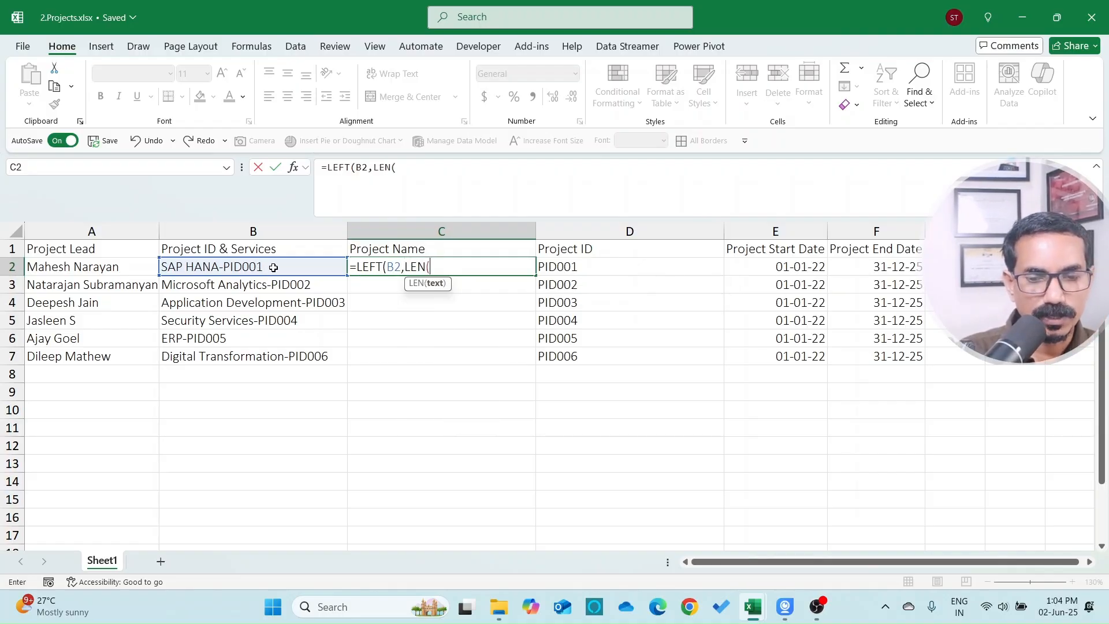
pyautogui.click(275, 261)
pyautogui.write(')-6')
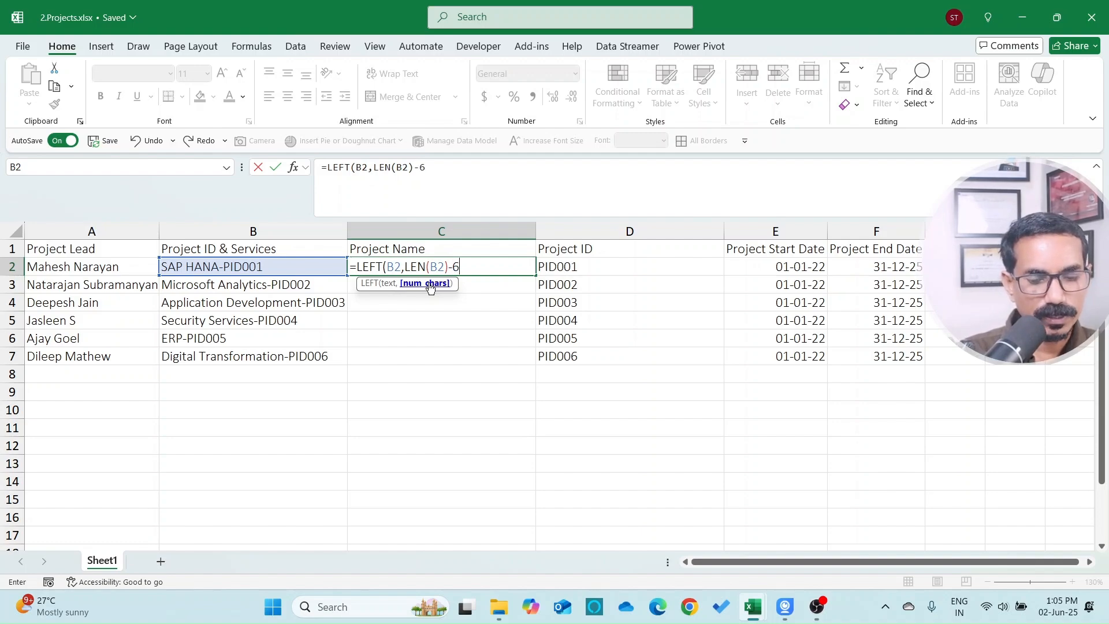
pyautogui.hotkey('ctrl', 'Return')
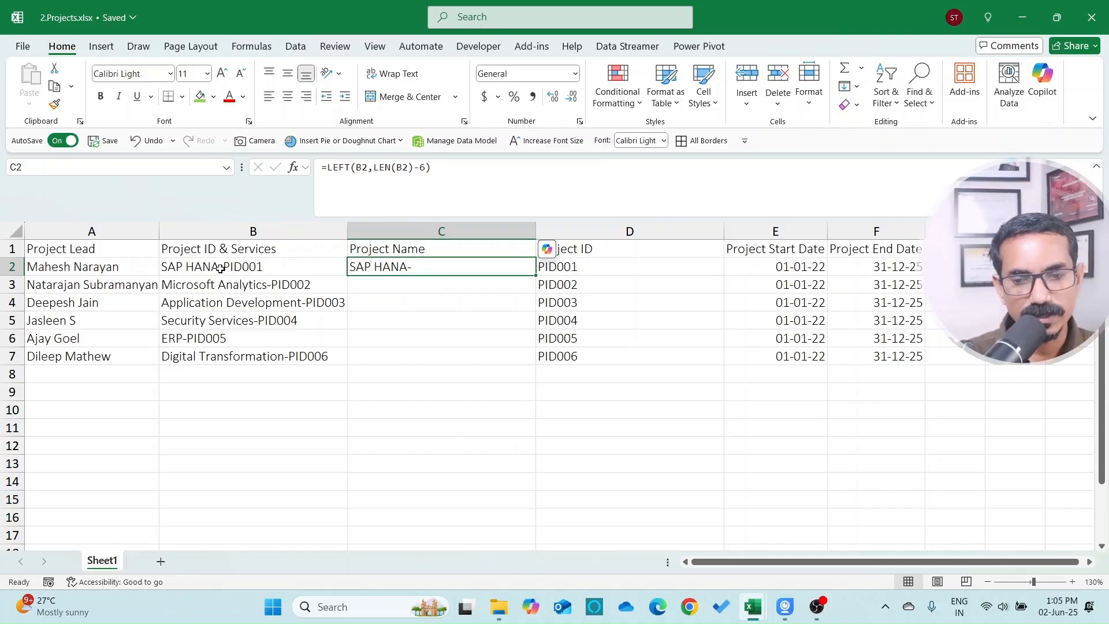
pyautogui.click(425, 167)
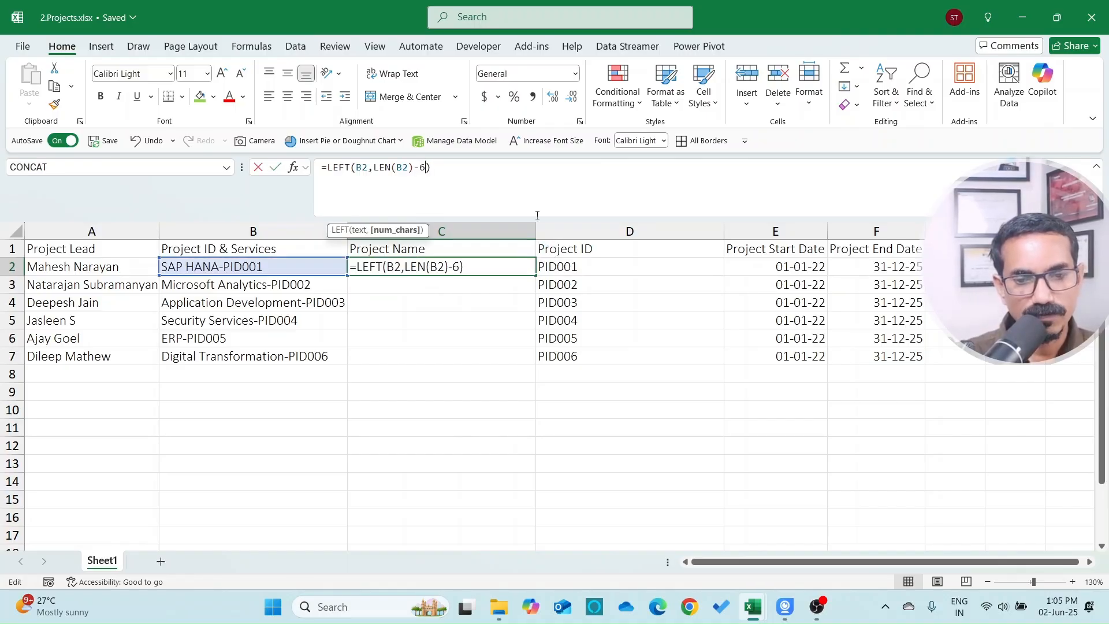
pyautogui.press('BackSpace')
pyautogui.press('Return')
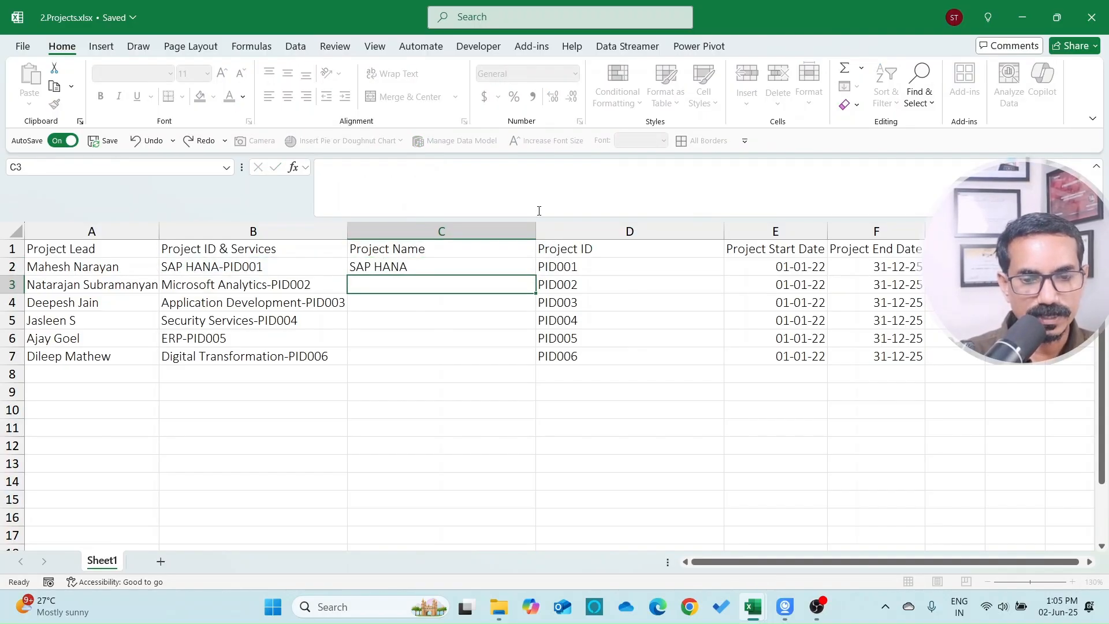
# Step: Copy the Project Name formula down to C7 and compare results with column B
pyautogui.press('Up')
pyautogui.hotkey('ctrl', 'c')
pyautogui.hotkey('shift', 'Down')
pyautogui.hotkey('shift', 'Down')
pyautogui.hotkey('shift', 'Down')
pyautogui.hotkey('shift', 'Down')
pyautogui.hotkey('shift', 'Down')
pyautogui.hotkey('ctrl', 'v')
pyautogui.press('Escape')
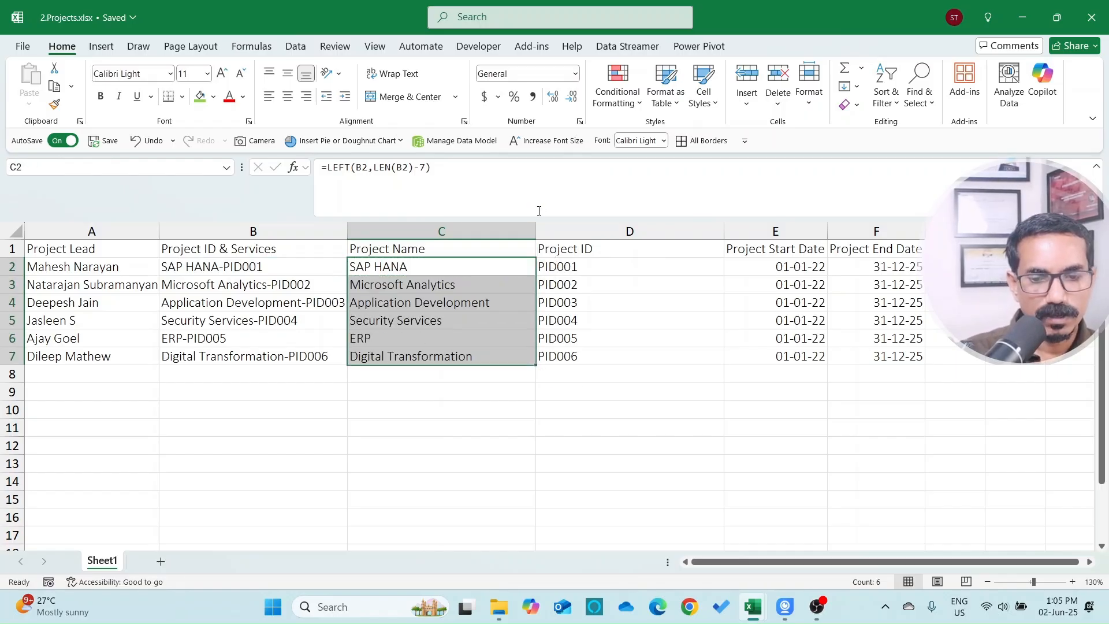
pyautogui.press('Down')
pyautogui.press('Up')
pyautogui.press('Up')
pyautogui.press('Down')
pyautogui.press('Left')
pyautogui.press('Right')
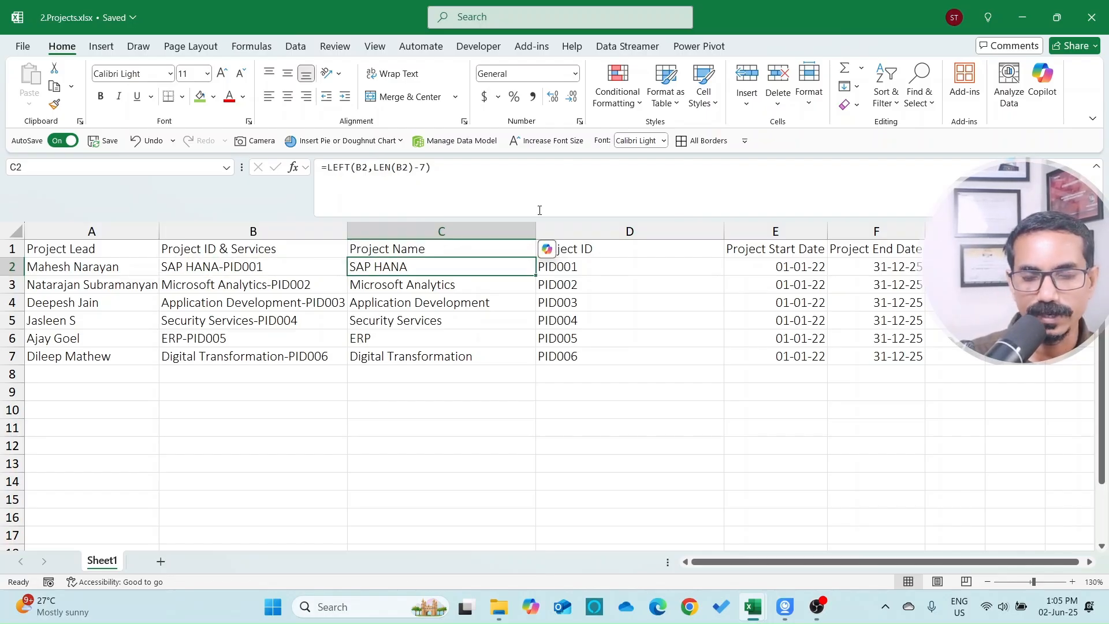
pyautogui.press('Right')
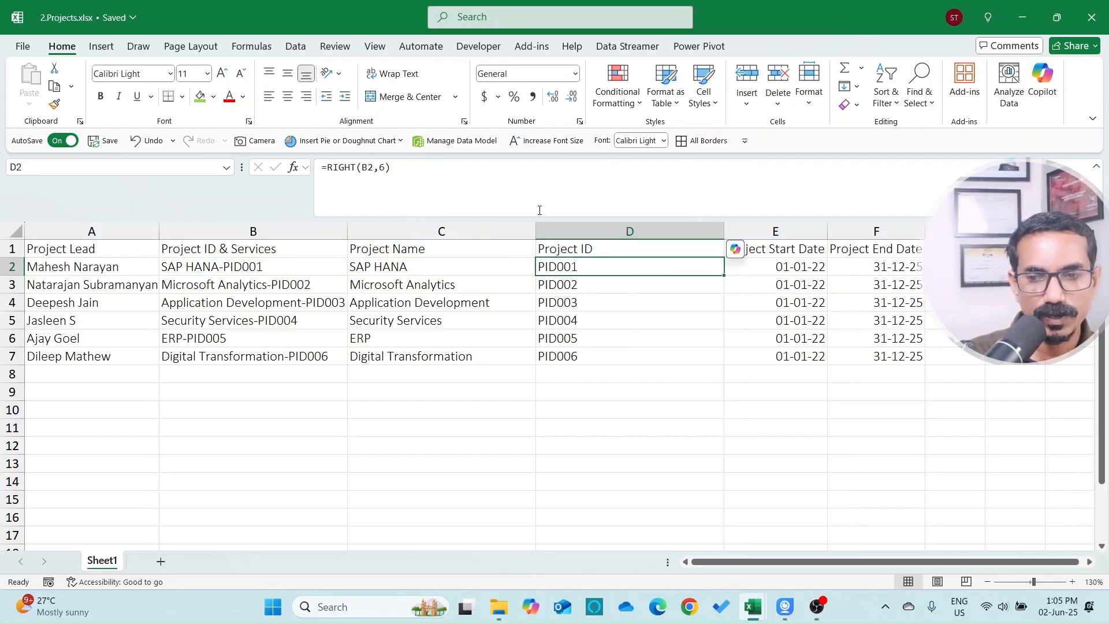
# Step: Switch to the Employee Master workbook and open the Project ID filter list
pyautogui.hotkey('alt', 'Tab')
pyautogui.press('Up')
pyautogui.press('Down')
pyautogui.press('Down')
pyautogui.press('Up')
pyautogui.press('Up')
pyautogui.hotkey('alt', 'Down')
# Step: Compare the Project ID columns in the Projects and Employee Master workbooks
pyautogui.press('Escape')
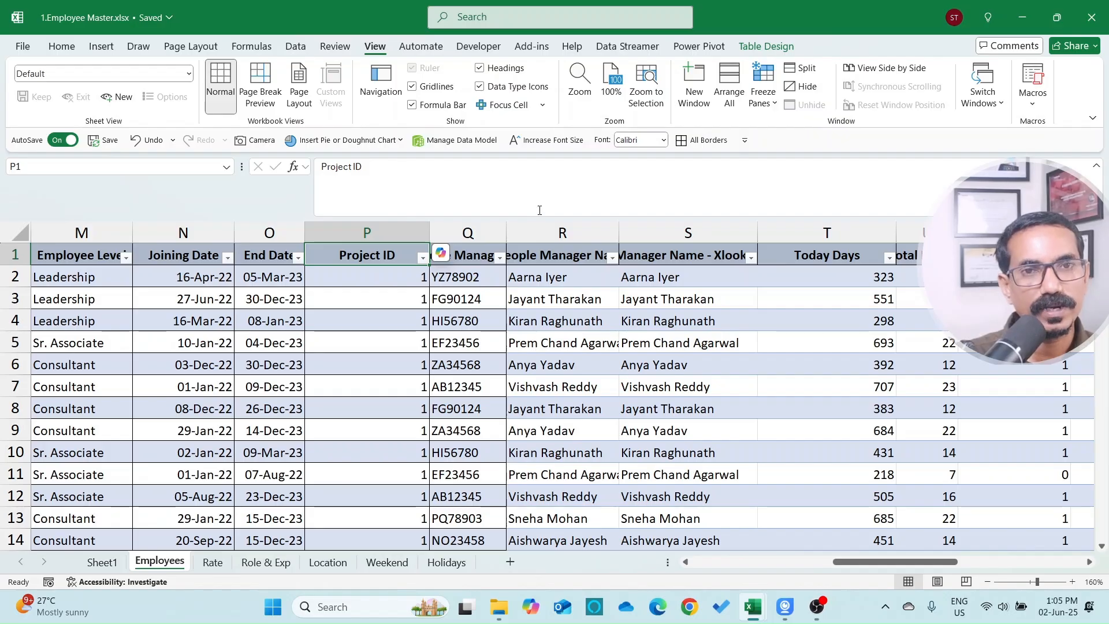
pyautogui.hotkey('alt', 'Tab')
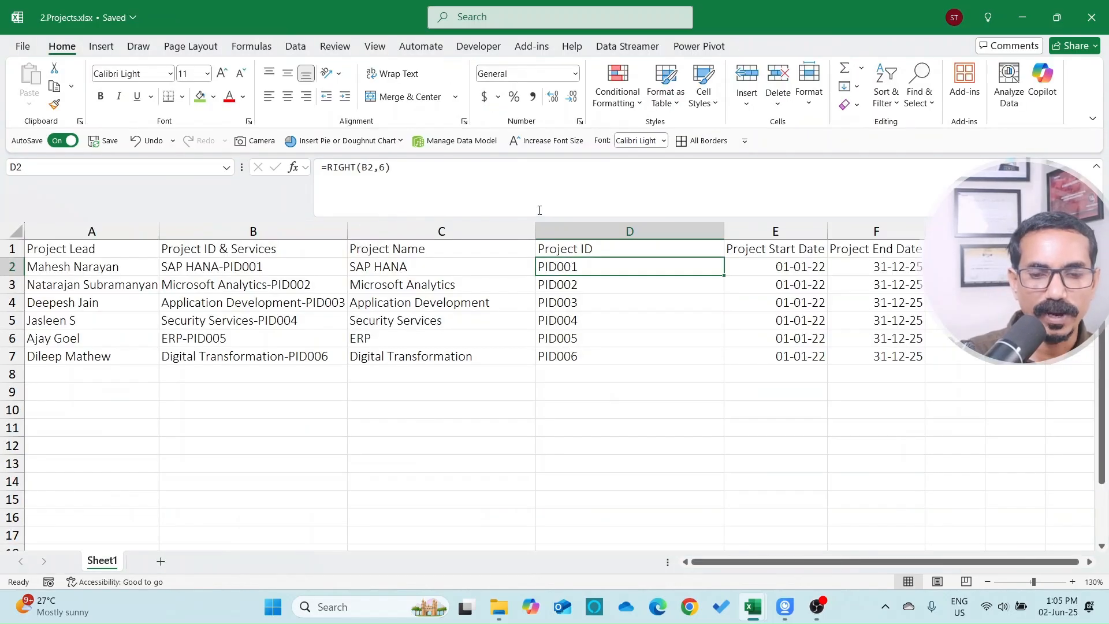
pyautogui.press('Down')
pyautogui.hotkey('ctrl', 'shift', 'Down')
pyautogui.hotkey('ctrl', 'shift', 'Up')
pyautogui.press('Up')
pyautogui.hotkey('alt', 'Tab')
pyautogui.press('Down')
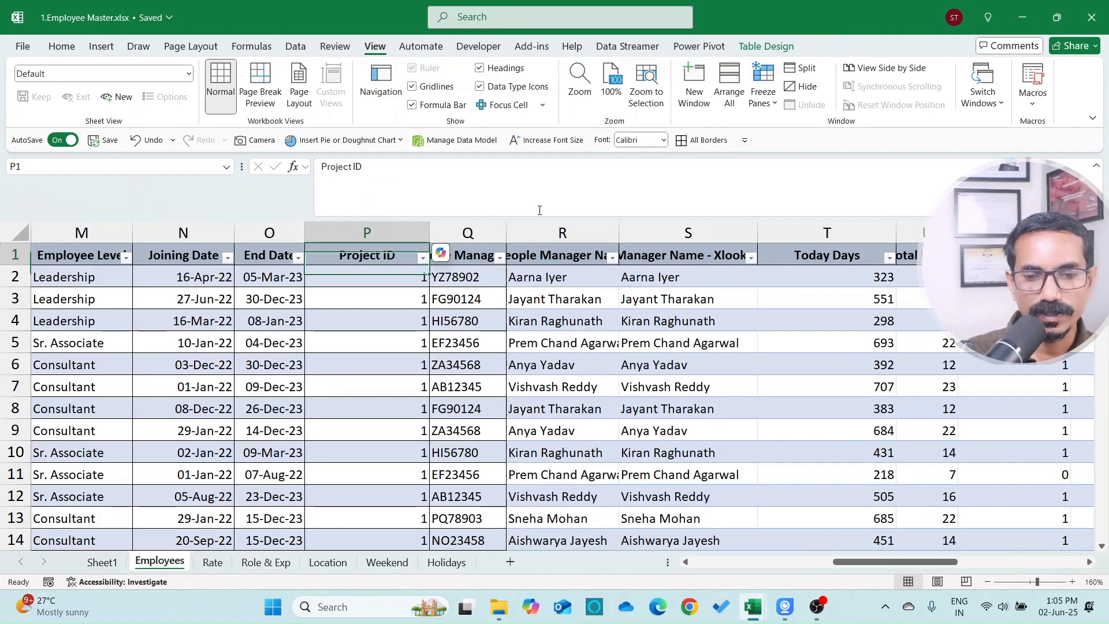
pyautogui.press('Up')
# Step: Insert a new table column after Project ID headed 'Project ID 6 digits'
pyautogui.press('Right')
pyautogui.hotkey('alt', 'i')
pyautogui.write('c')
pyautogui.write('Project ID')
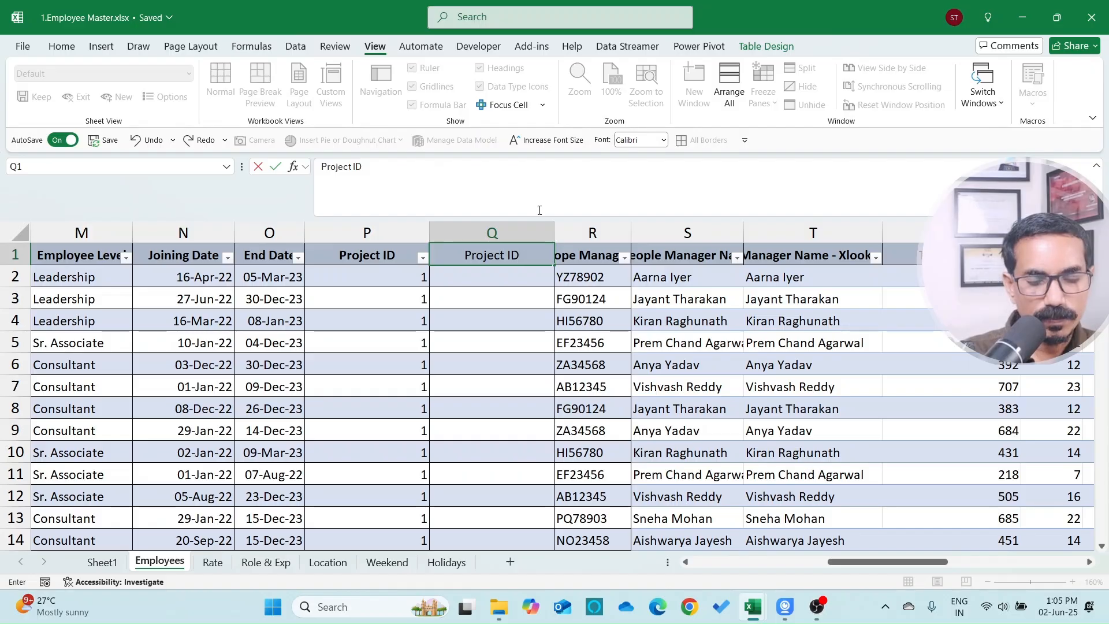
pyautogui.write(' 6dig')
pyautogui.press('BackSpace')
pyautogui.press('BackSpace')
pyautogui.press('BackSpace')
pyautogui.write('digitsl')
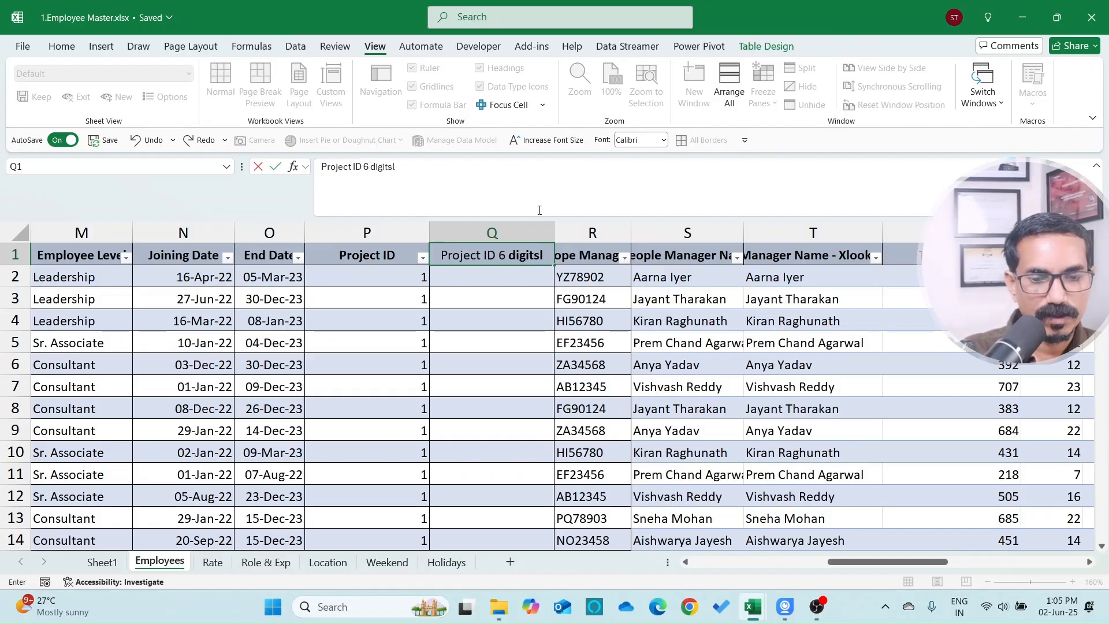
pyautogui.press('Return')
pyautogui.press('Left')
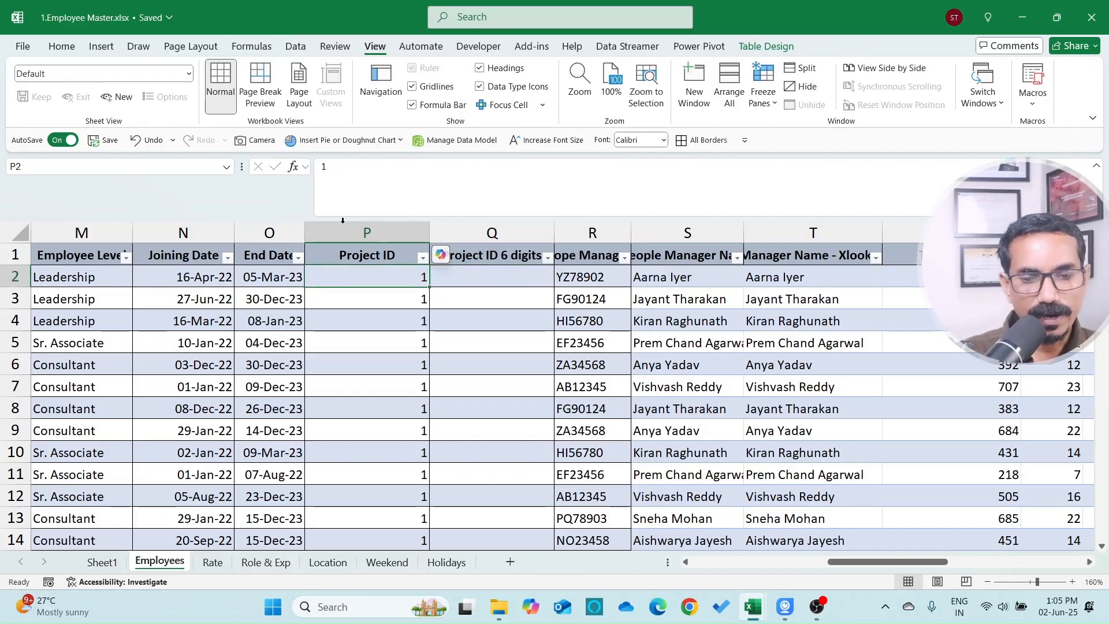
# Step: Try entering 00, then '001 as text, in cell Q2
pyautogui.click(511, 277)
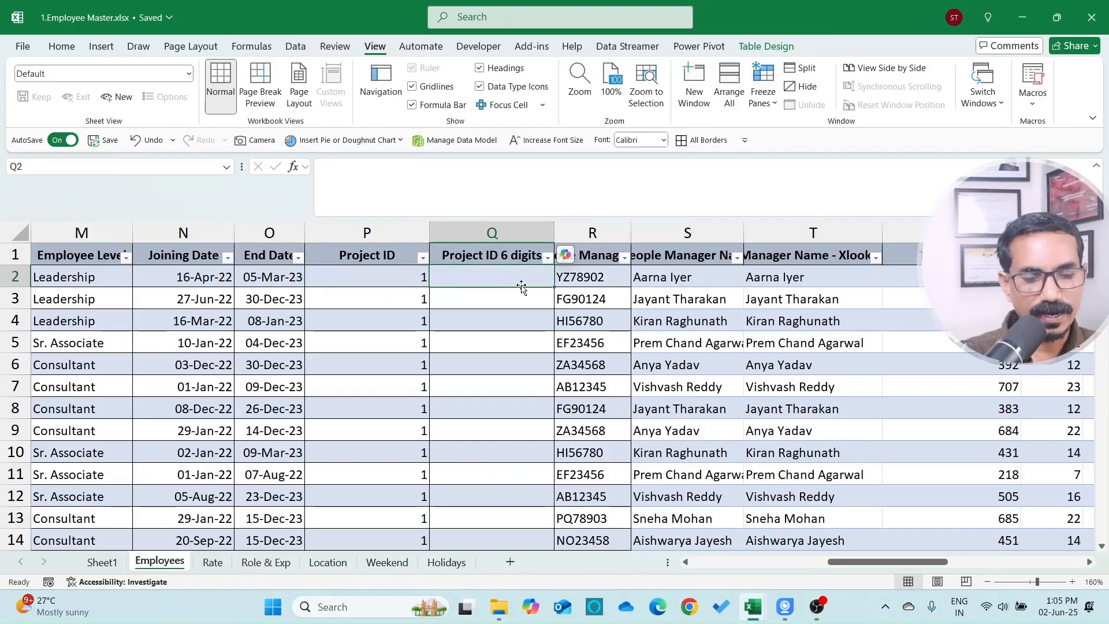
pyautogui.write('001')
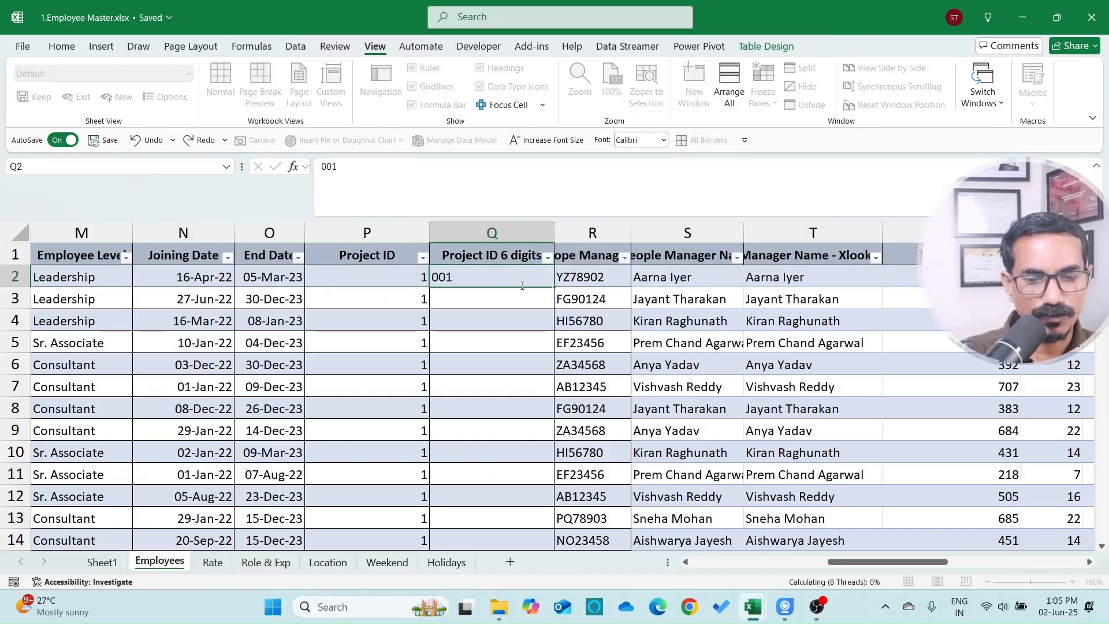
pyautogui.press('Return')
pyautogui.press('Up')
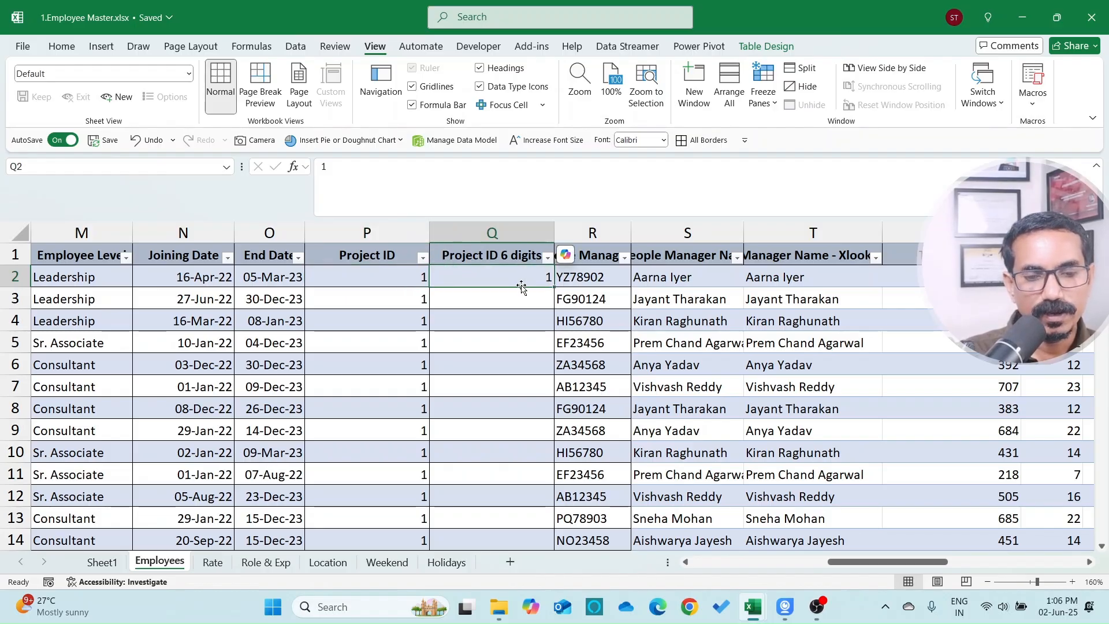
pyautogui.write('00')
pyautogui.hotkey('ctrl', 'z')
pyautogui.write("'001")
pyautogui.press('Return')
pyautogui.press('Up')
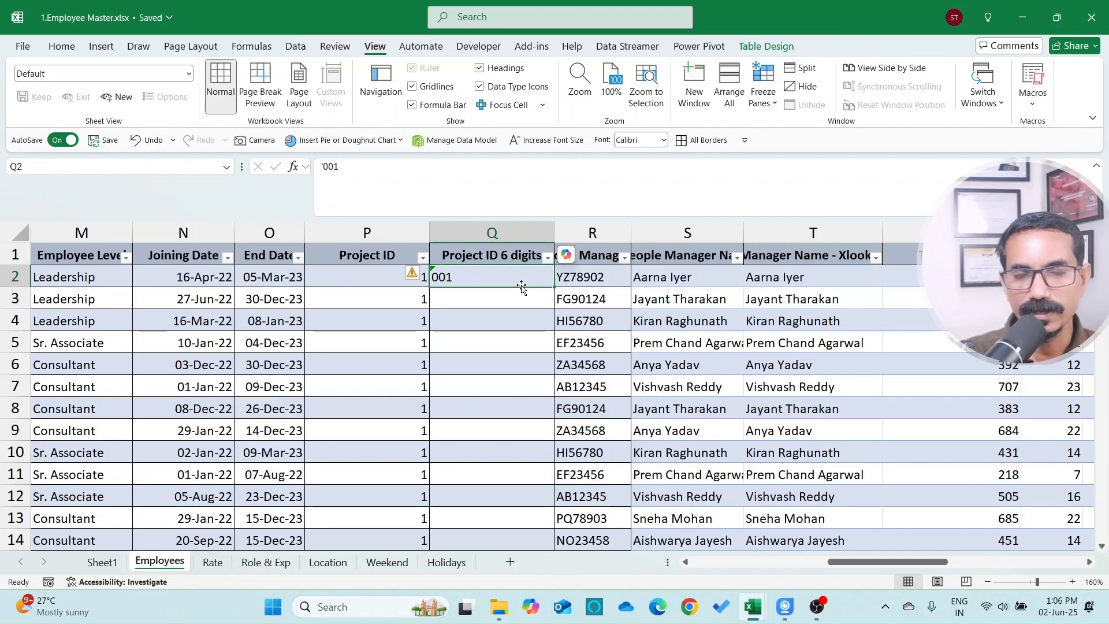
# Step: Fill the column with =TEXT([@[Project ID]],"000") to pad each ID to three digits
pyautogui.write('=TEX')
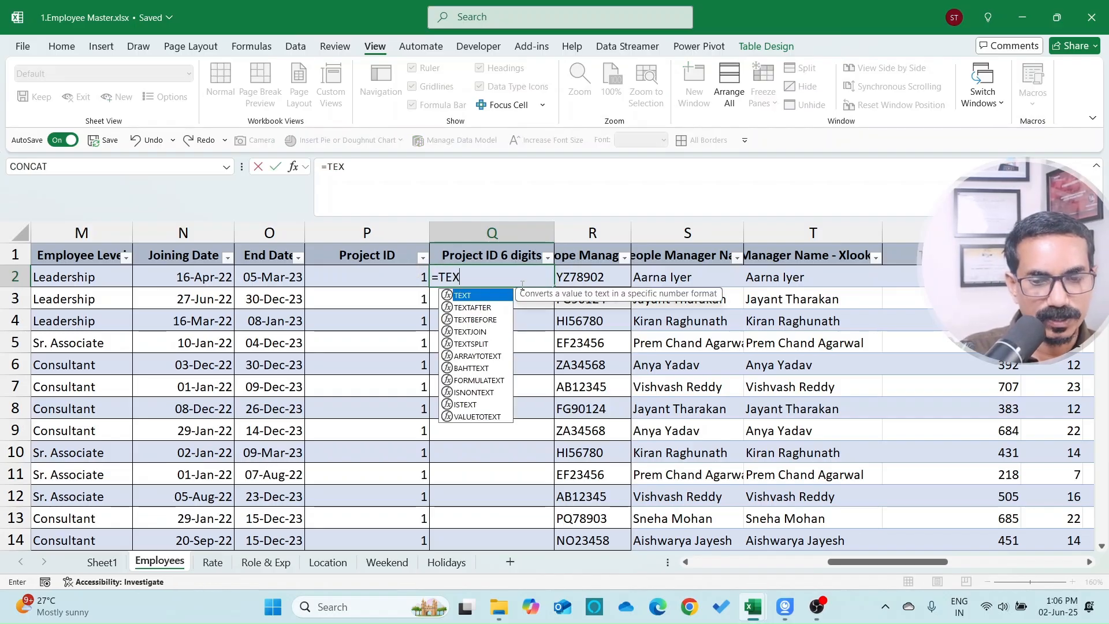
pyautogui.write('T(')
pyautogui.press('Left')
pyautogui.write(',')
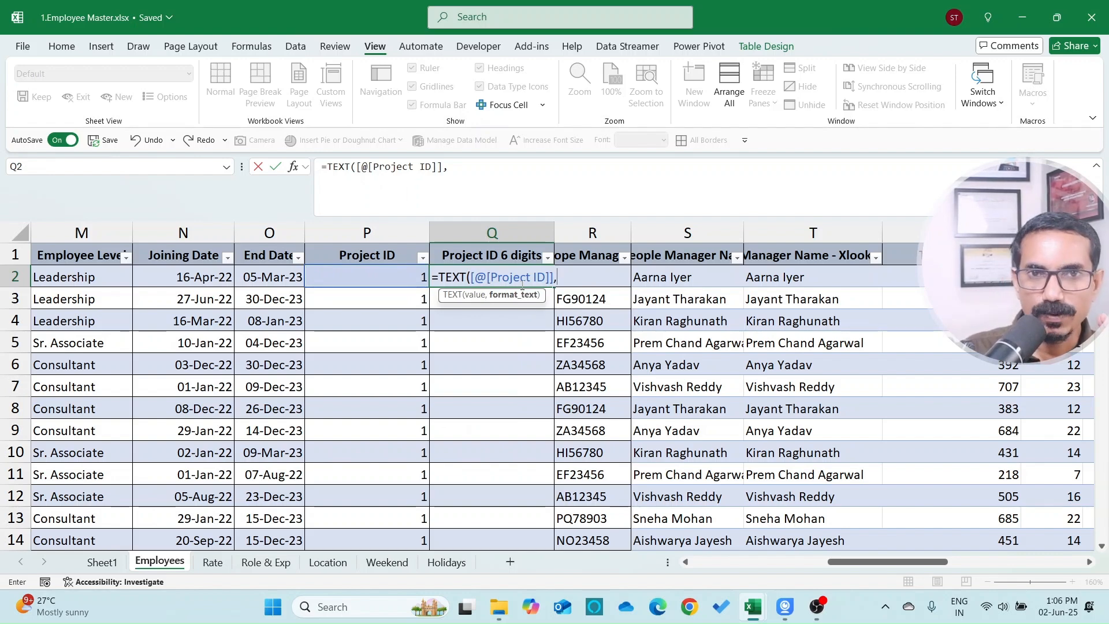
pyautogui.write('"000")')
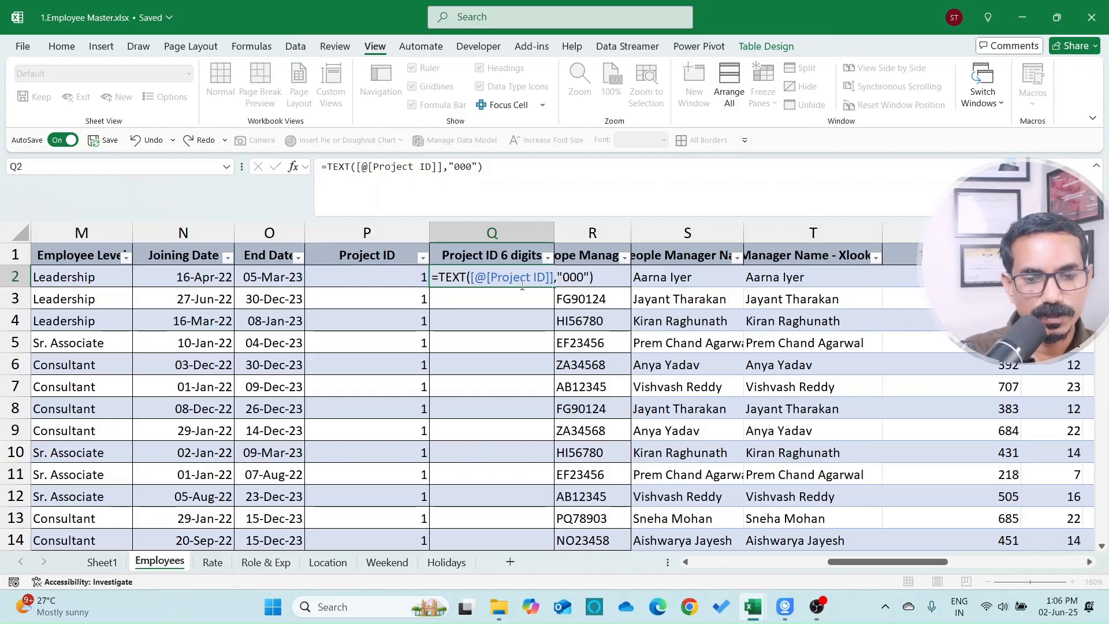
pyautogui.hotkey('ctrl', 'Return')
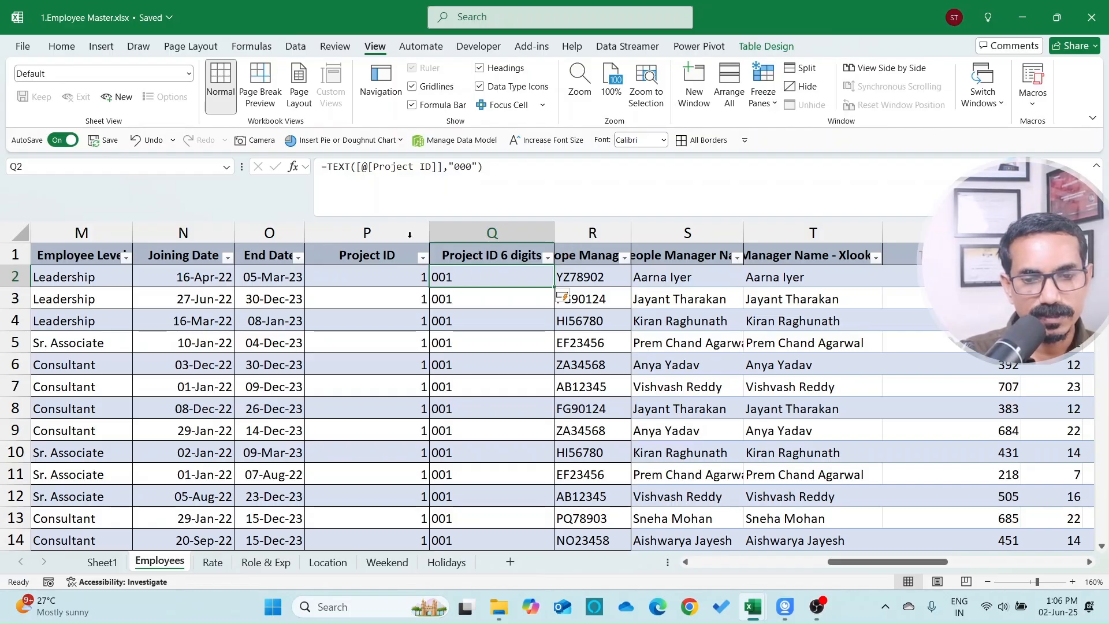
# Step: Review the formula's "000" format code against the original Project ID in P2
pyautogui.click(454, 167)
pyautogui.moveTo(454, 167); pyautogui.dragTo(472, 167)
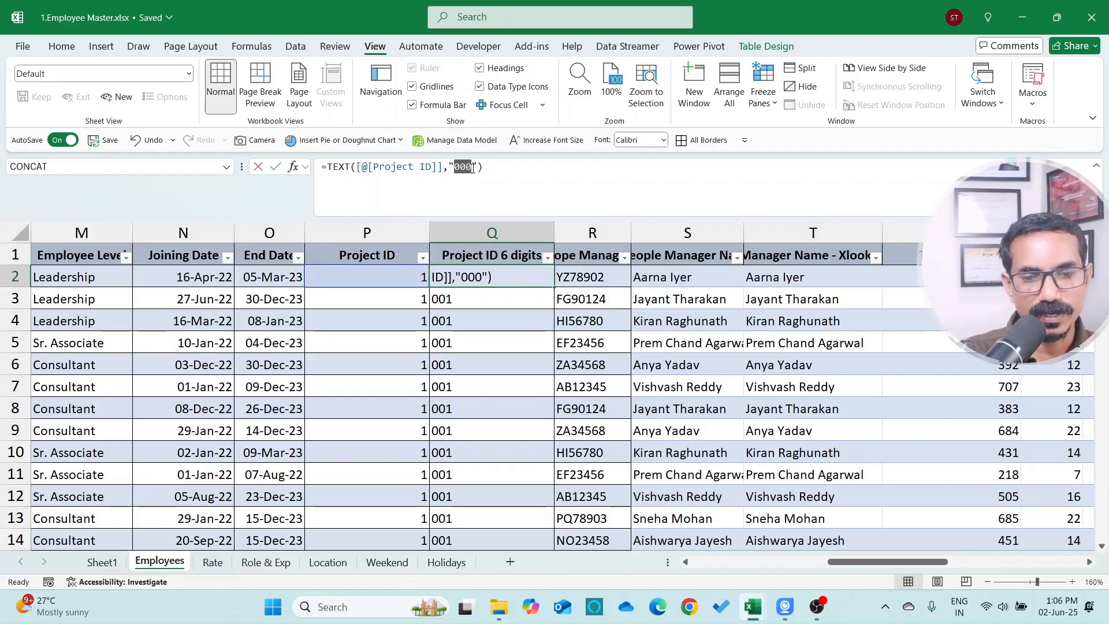
pyautogui.press('Escape')
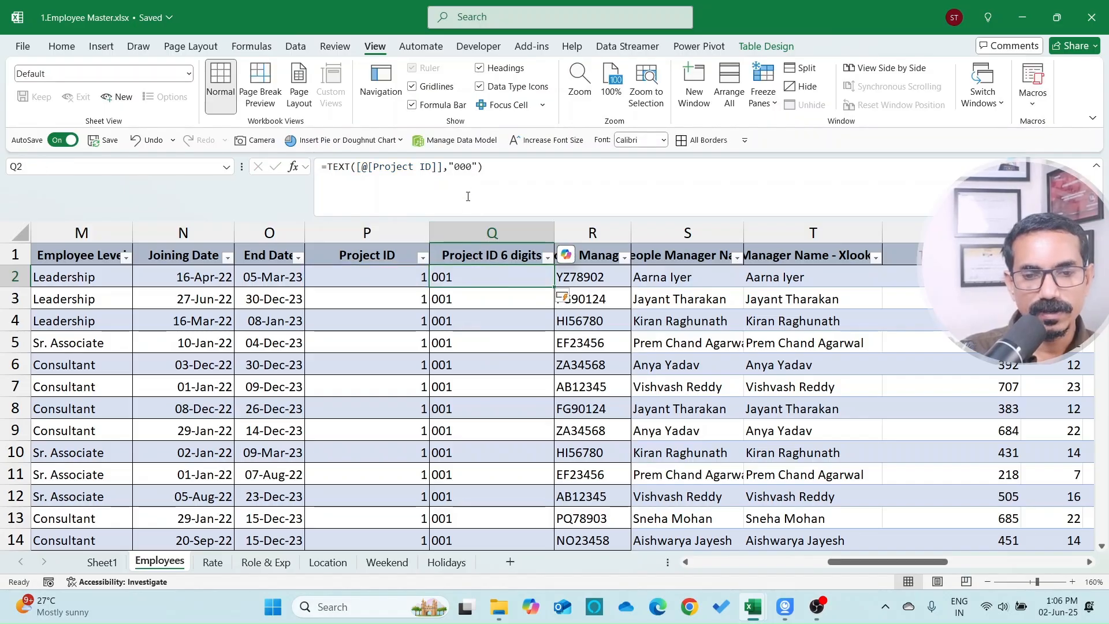
pyautogui.moveTo(455, 167); pyautogui.dragTo(473, 173)
pyautogui.press('Escape')
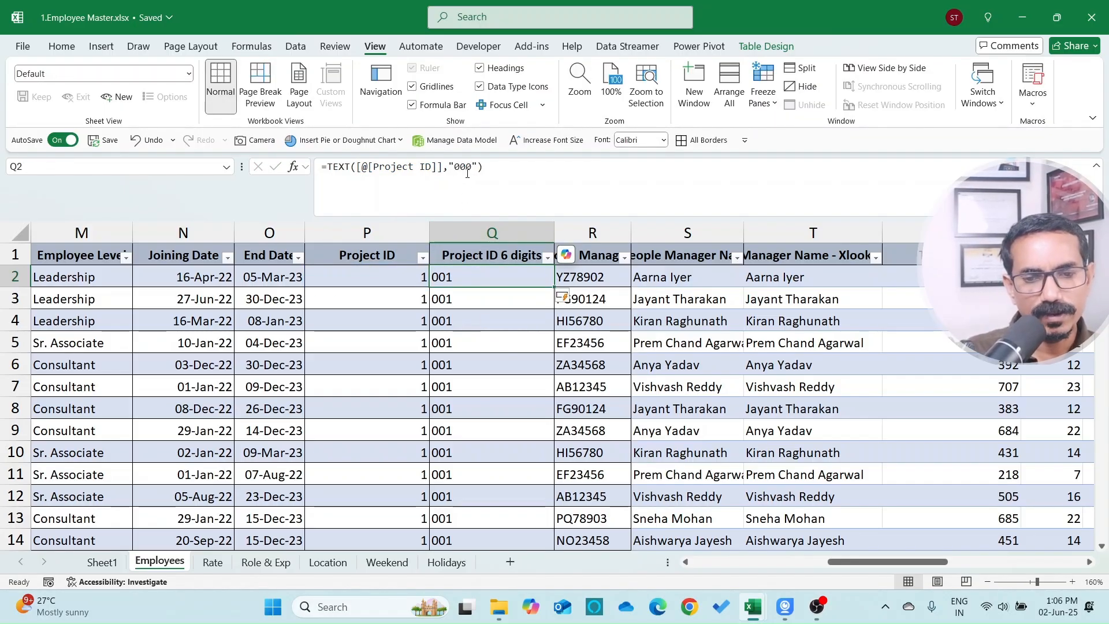
pyautogui.doubleClick(464, 168)
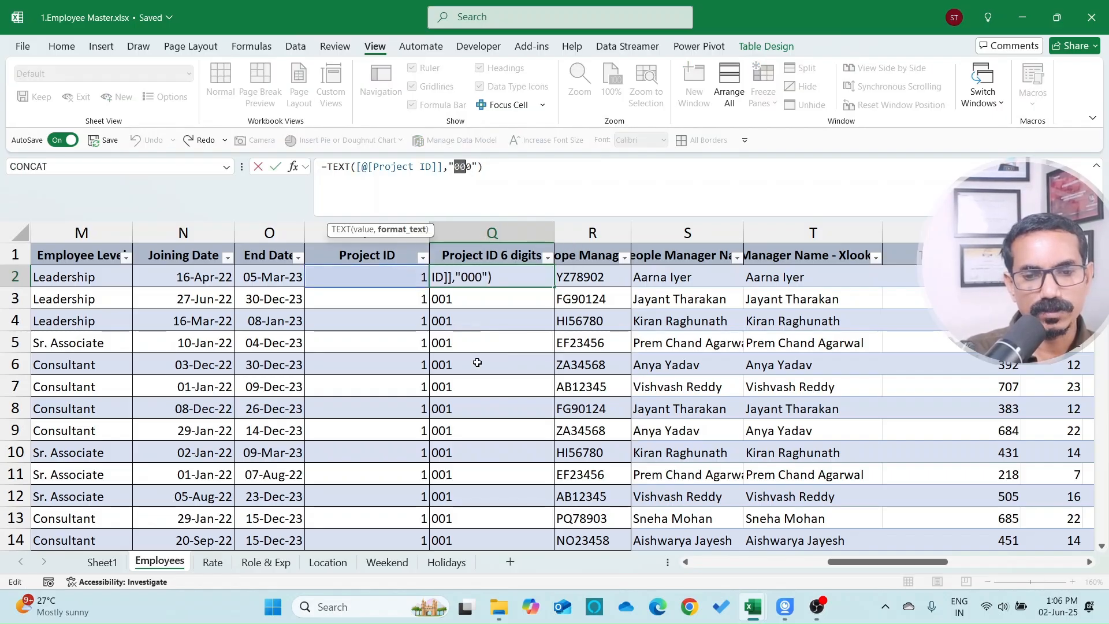
pyautogui.press('Escape')
pyautogui.click(403, 277)
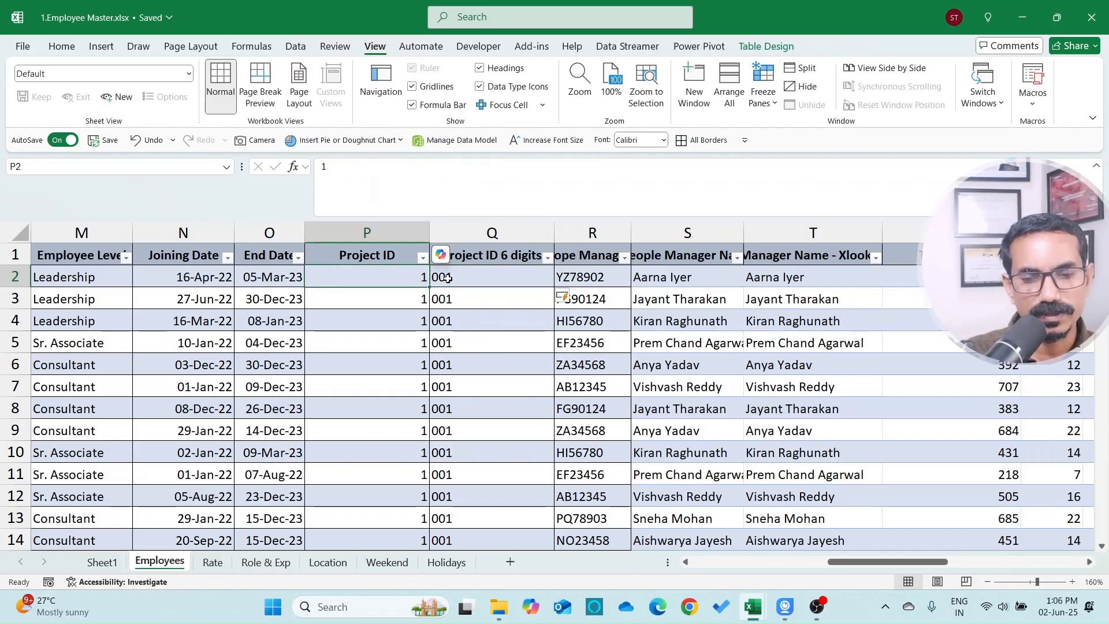
pyautogui.click(469, 278)
pyautogui.moveTo(455, 167); pyautogui.dragTo(471, 167)
pyautogui.press('Escape')
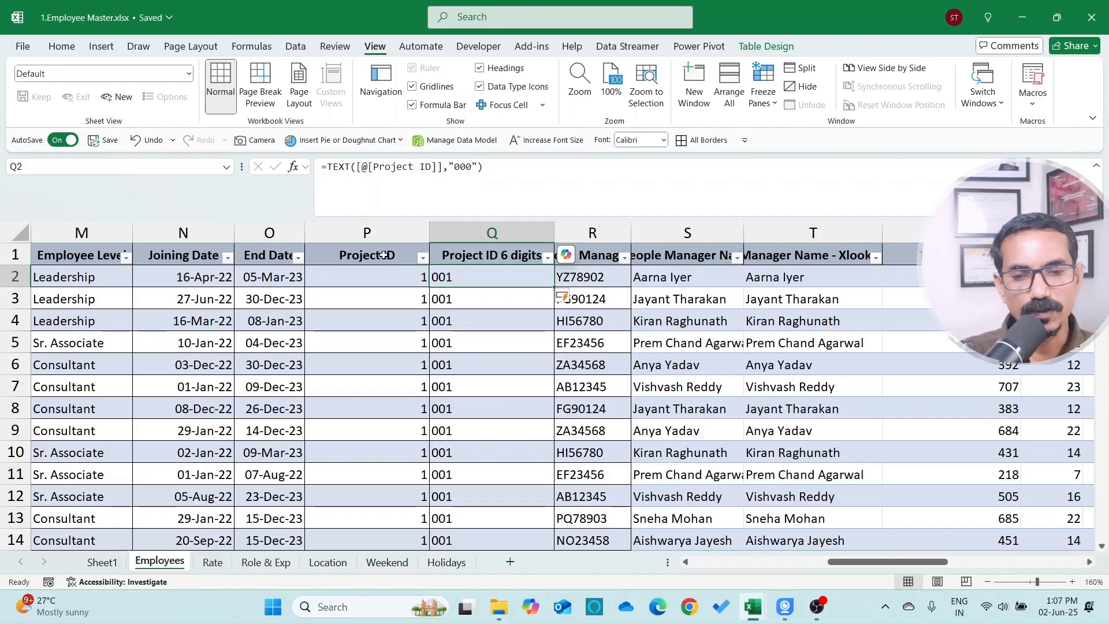
pyautogui.click(326, 168)
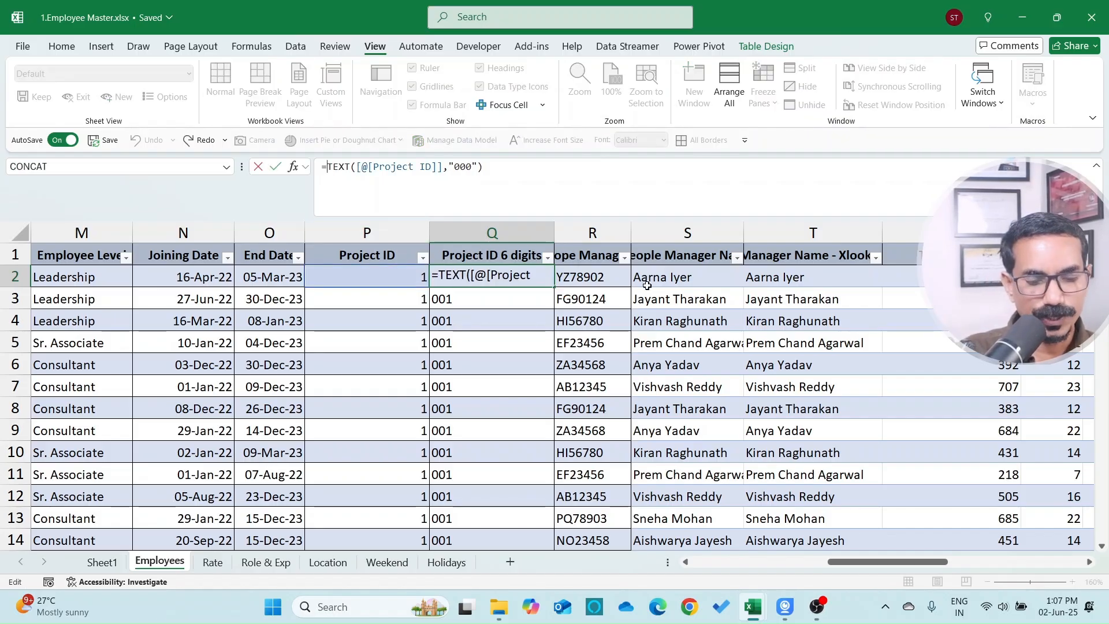
# Step: Prefix the padded ID with "PID" so the column shows PID001 in every row
pyautogui.write('"PID"')
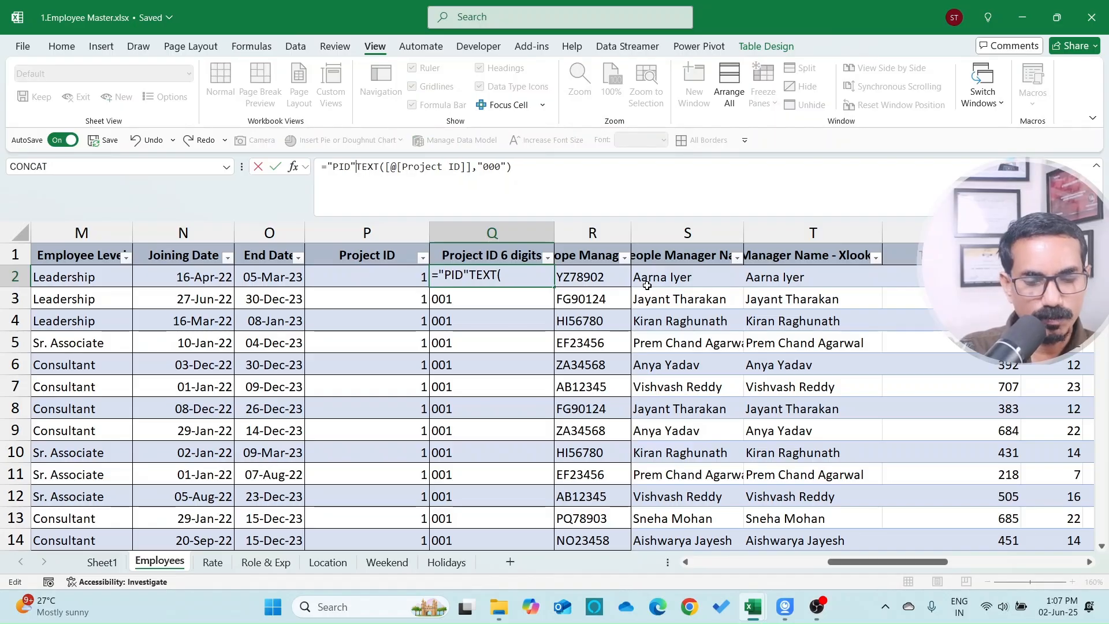
pyautogui.write('&')
pyautogui.press('Return')
pyautogui.press('Up')
pyautogui.press('Up')
pyautogui.press('Down')
pyautogui.hotkey('ctrl', 'Down')
pyautogui.hotkey('ctrl', 'Up')
# Step: Insert a new table column at R and begin naming it Project Lead
pyautogui.press('Right')
pyautogui.press('Left')
pyautogui.press('Right')
pyautogui.hotkey('alt', 'i')
pyautogui.write('c')
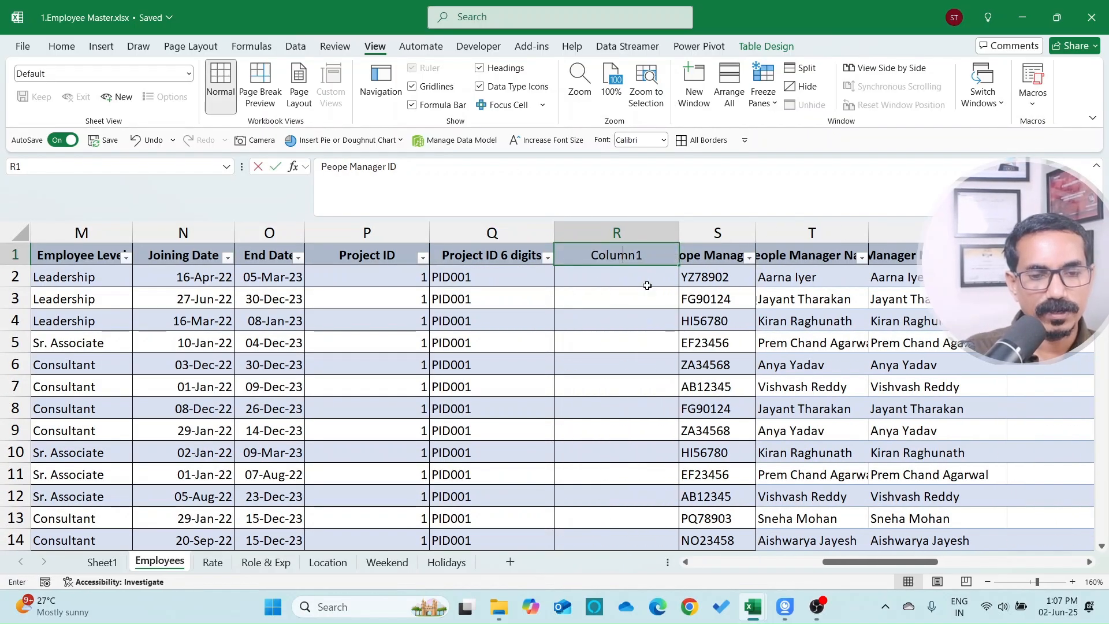
pyautogui.write('Project Lead')
# Step: Enter an XLOOKUP in R2 matching Project ID 6 digits to the Projects workbook's Project Lead
pyautogui.click(648, 284)
pyautogui.write('=xl')
pyautogui.press('Tab')
pyautogui.press('Left')
pyautogui.write(',')
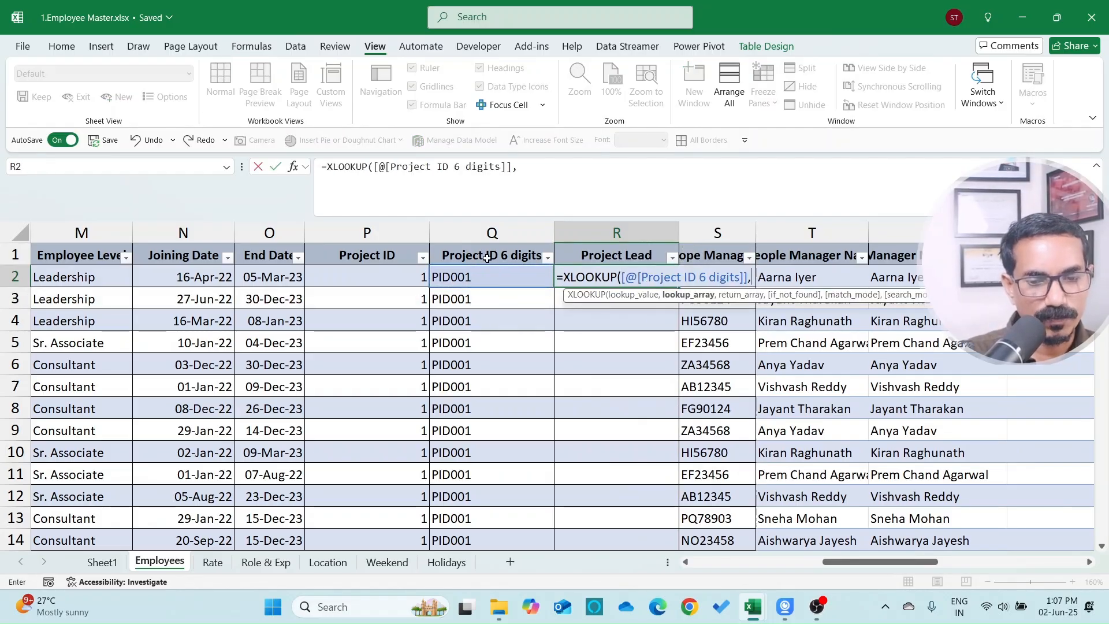
pyautogui.hotkey('ctrl', 'Tab')
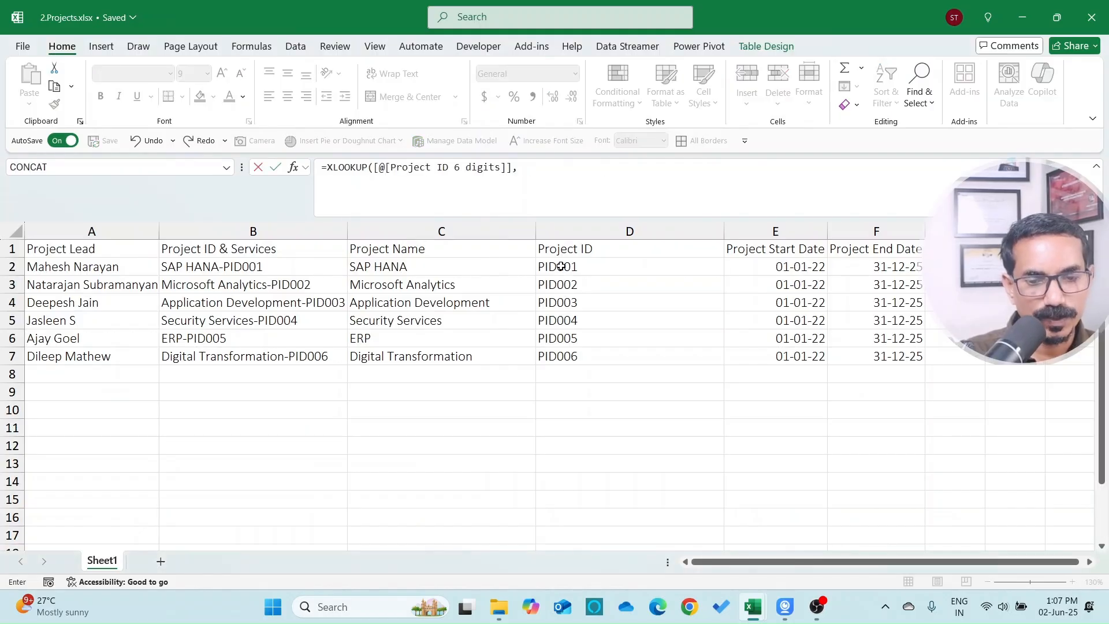
pyautogui.moveTo(561, 266); pyautogui.dragTo(573, 351)
pyautogui.write(',')
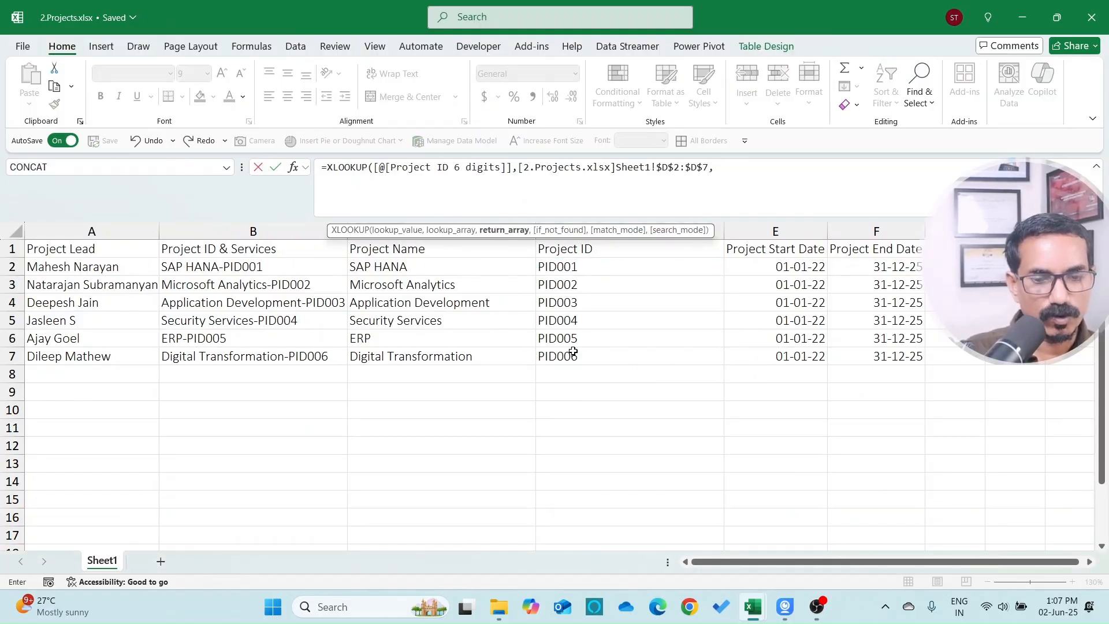
pyautogui.moveTo(99, 267); pyautogui.dragTo(131, 368)
pyautogui.press('Return')
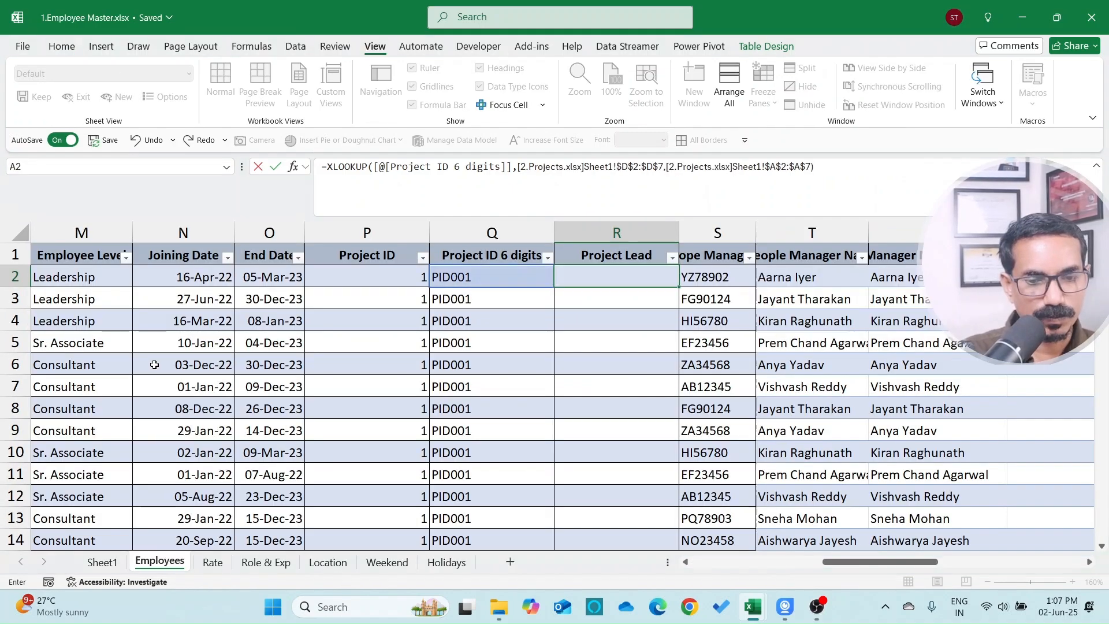
pyautogui.press('Up')
pyautogui.press('Down')
pyautogui.press('Up')
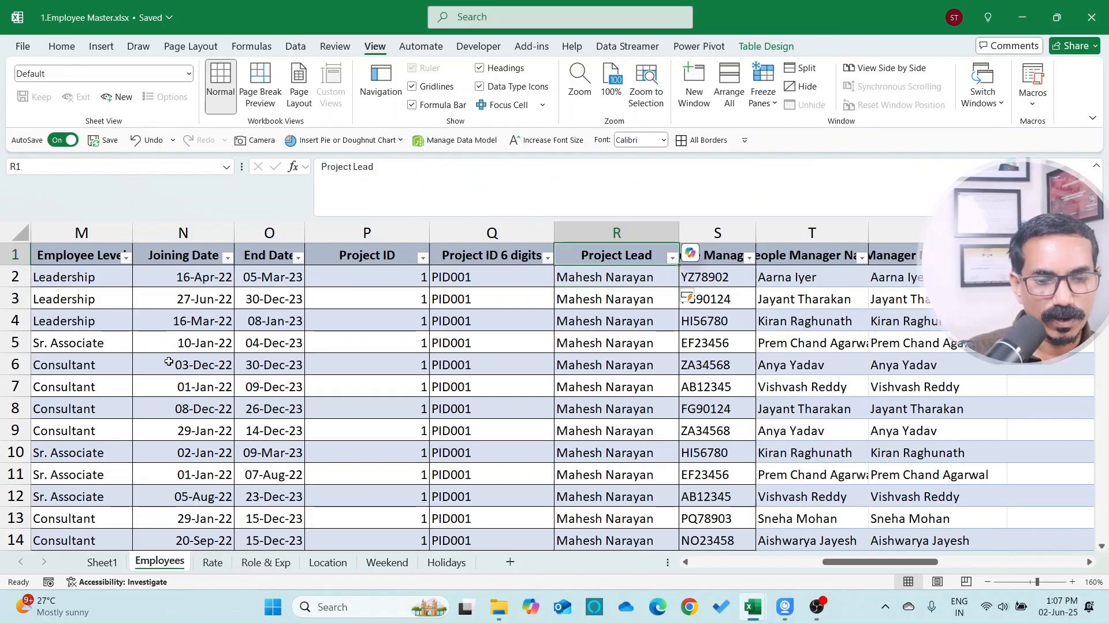
# Step: Reread the question on Sheet1, then return to the Employees table's Project Lead header
pyautogui.click(99, 563)
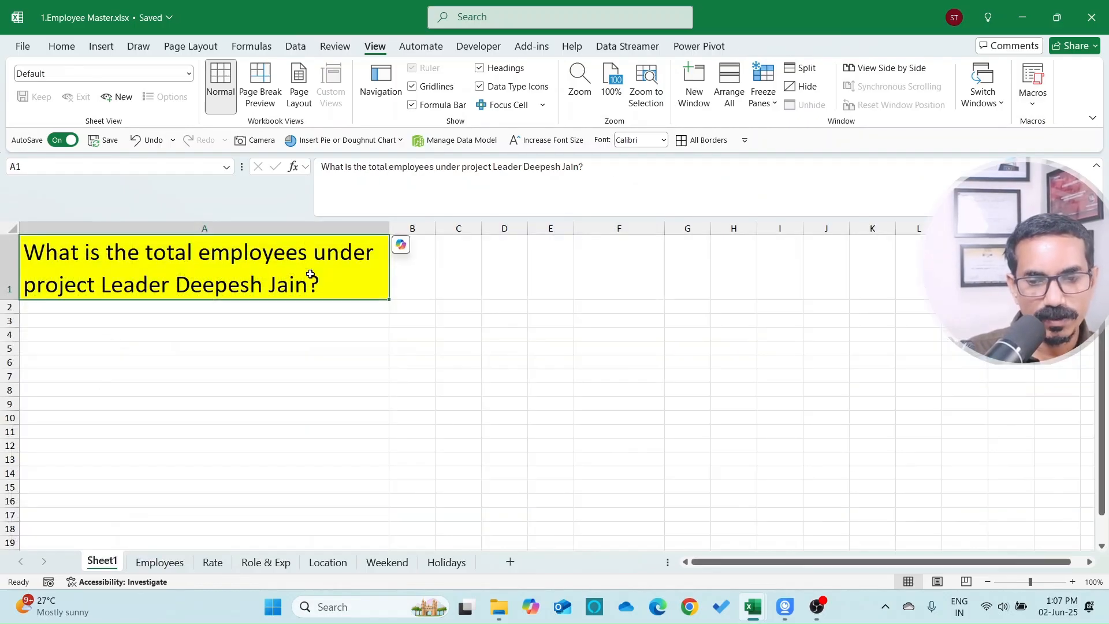
pyautogui.click(165, 560)
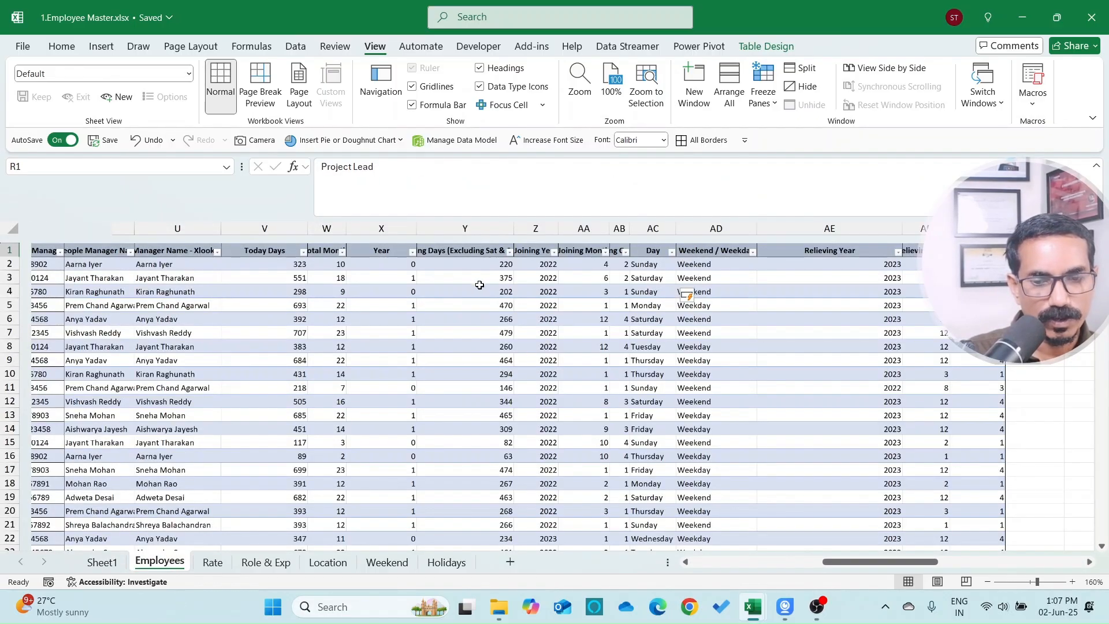
pyautogui.press('Down')
pyautogui.press('Left')
pyautogui.hotkey('ctrl', 'Left')
pyautogui.press('Up')
pyautogui.press('Right')
pyautogui.press('Right')
pyautogui.press('Right')
pyautogui.press('Right')
pyautogui.press('Right')
pyautogui.press('Right')
pyautogui.press('Right')
pyautogui.press('Right')
pyautogui.press('Right')
pyautogui.press('Right')
pyautogui.press('Right')
pyautogui.press('Right')
pyautogui.press('Right')
pyautogui.press('Right')
pyautogui.press('Right')
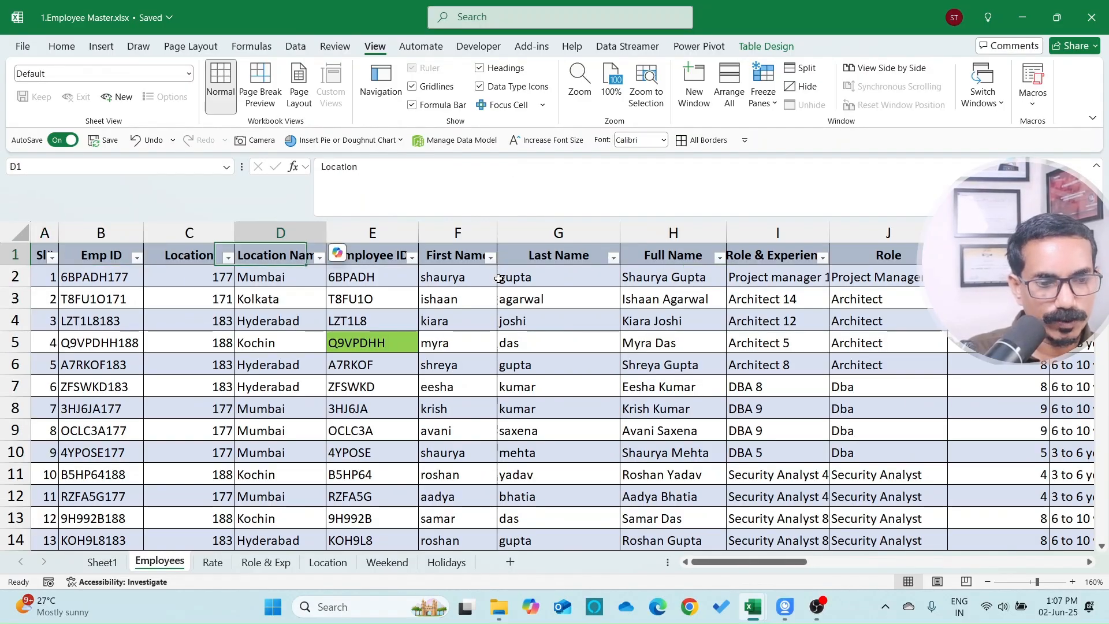
pyautogui.press('Right')
# Step: Filter the Project Lead column to show only the target lead's employees
pyautogui.press('Left')
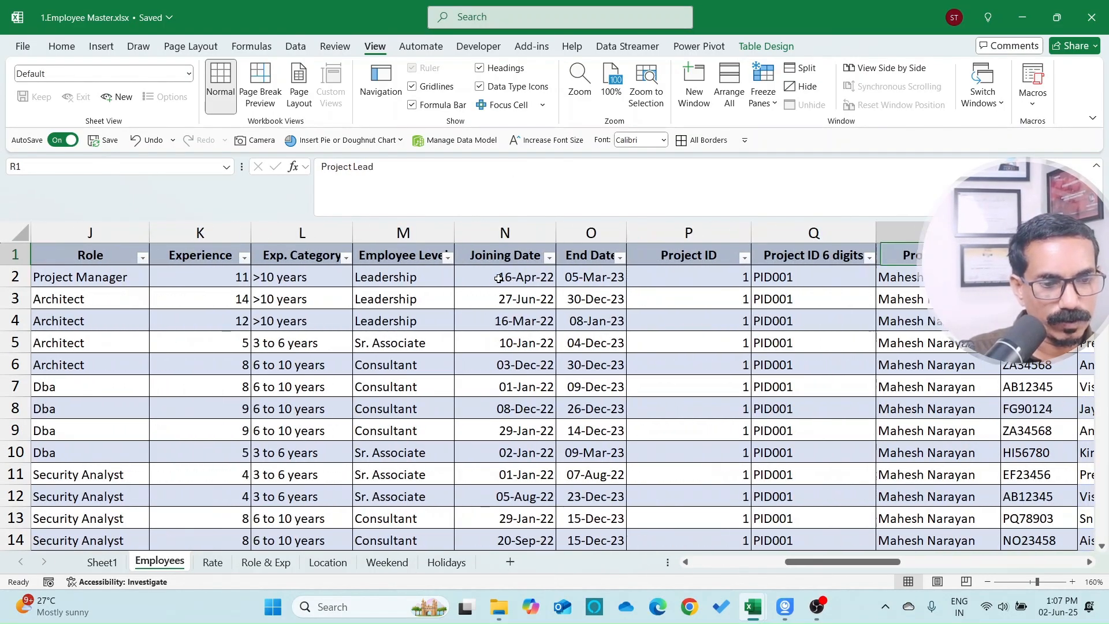
pyautogui.hotkey('alt', 'Down')
pyautogui.press('Down')
pyautogui.press('Down')
pyautogui.press('Down')
pyautogui.press('Down')
pyautogui.press('Down')
pyautogui.press('Down')
pyautogui.press('Down')
pyautogui.press('Down')
pyautogui.press('Down')
pyautogui.press('space')
pyautogui.press('Down')
pyautogui.press('Down')
# Step: Count the filtered rows (143), then clear the filter and turn off filter arrows
pyautogui.press('Down')
pyautogui.press('Up')
pyautogui.press('space')
pyautogui.press('Return')
pyautogui.press('Down')
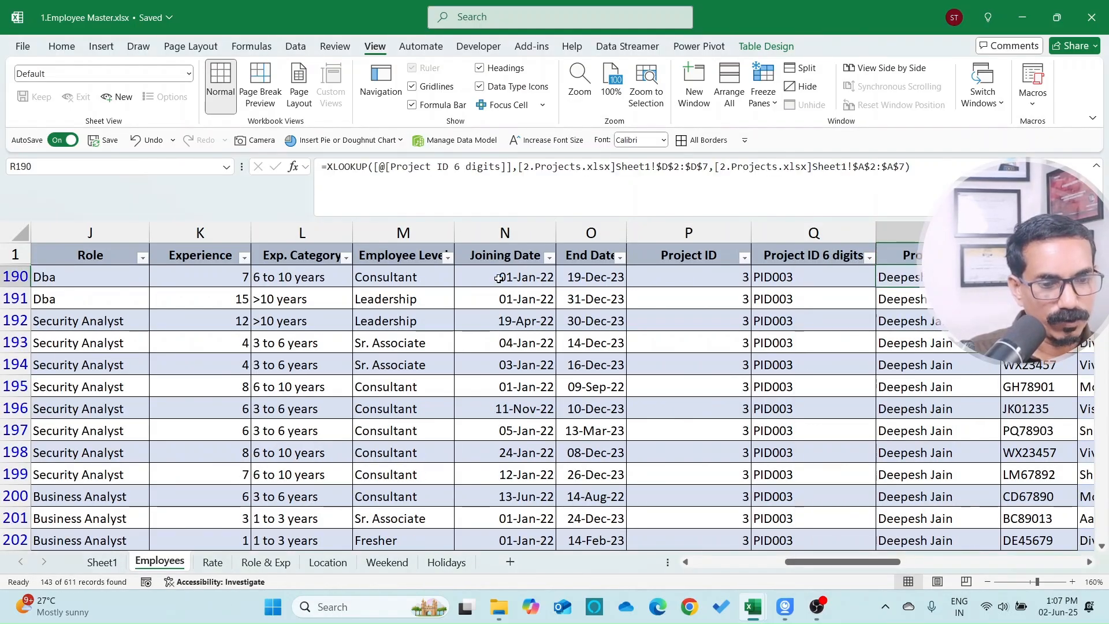
pyautogui.hotkey('ctrl', 'shift', 'Down')
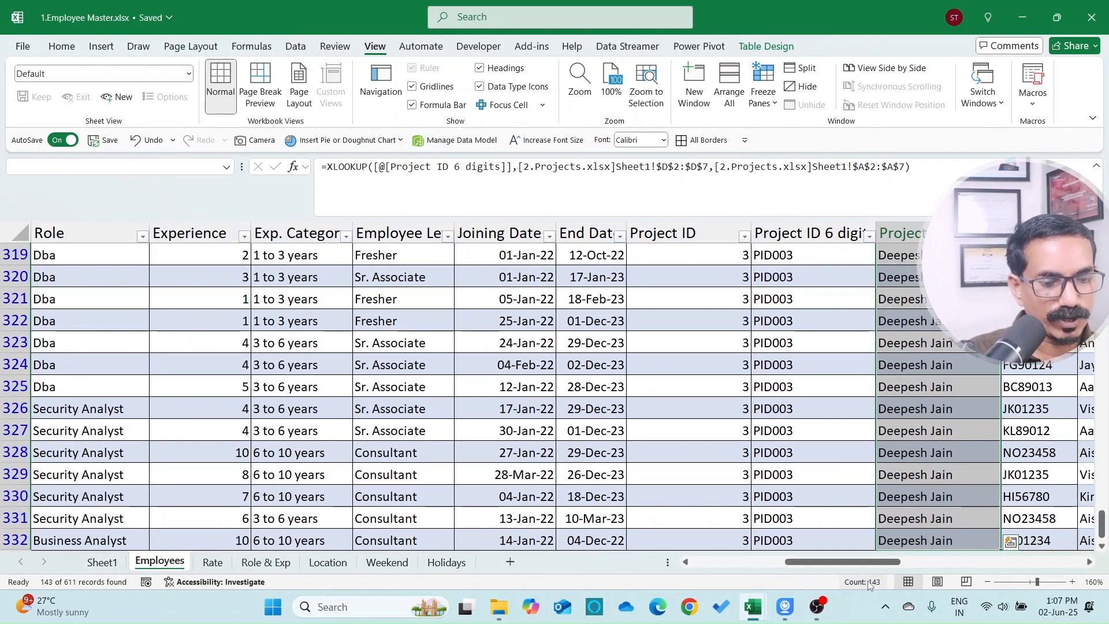
pyautogui.hotkey('ctrl', 'Up')
pyautogui.hotkey('alt', 'd')
pyautogui.press('f')
pyautogui.press('s')
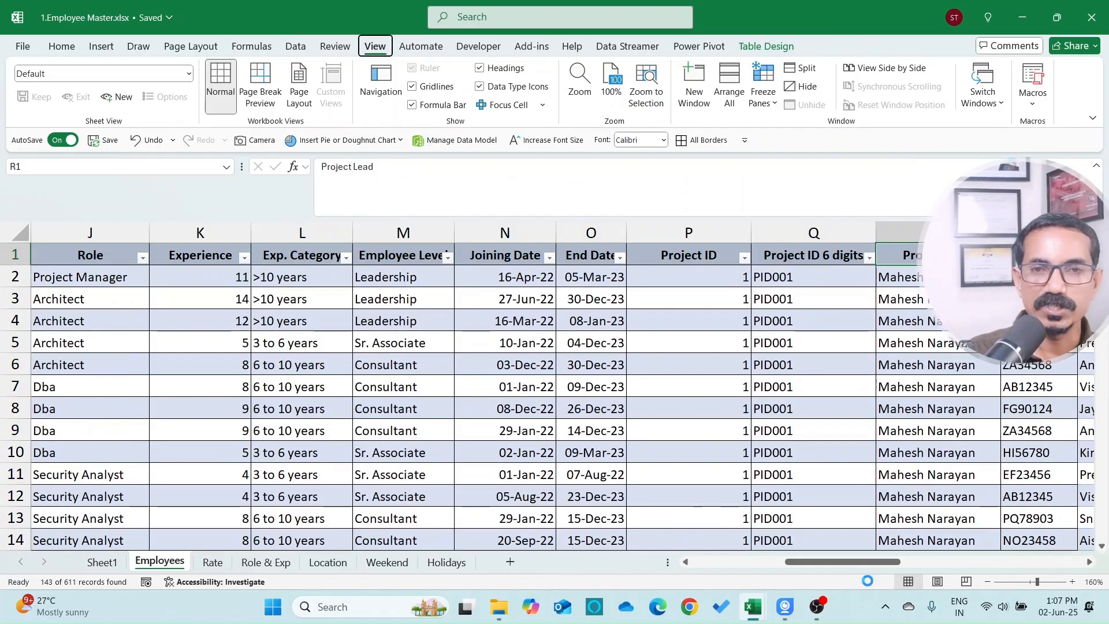
pyautogui.hotkey('ctrl', 'shift', 'l')
pyautogui.press('Down')
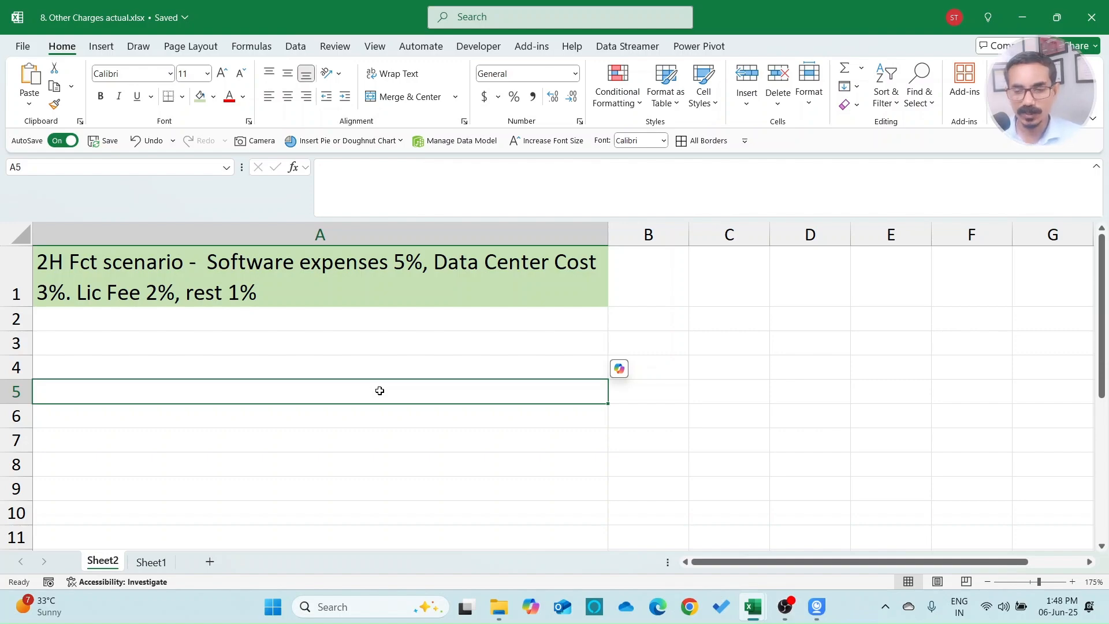
# Step: Look over the scenario note and nearby cells on Sheet2
pyautogui.press('Up')
pyautogui.press('Up')
pyautogui.press('Up')
pyautogui.press('Up')
pyautogui.press('Down')
pyautogui.press('Down')
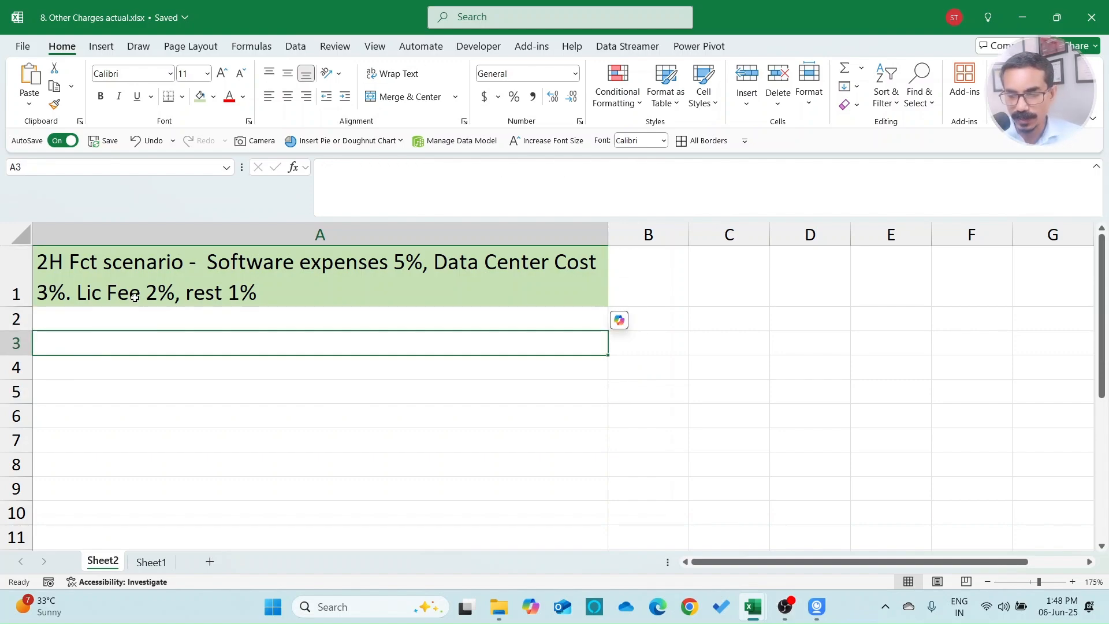
pyautogui.click(174, 267)
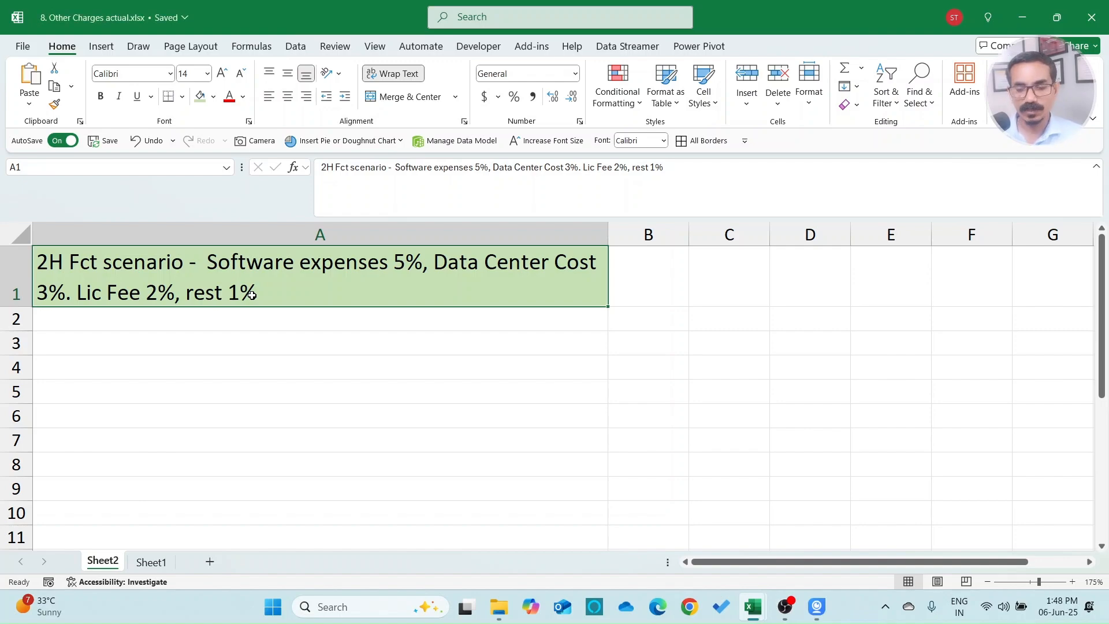
pyautogui.click(311, 345)
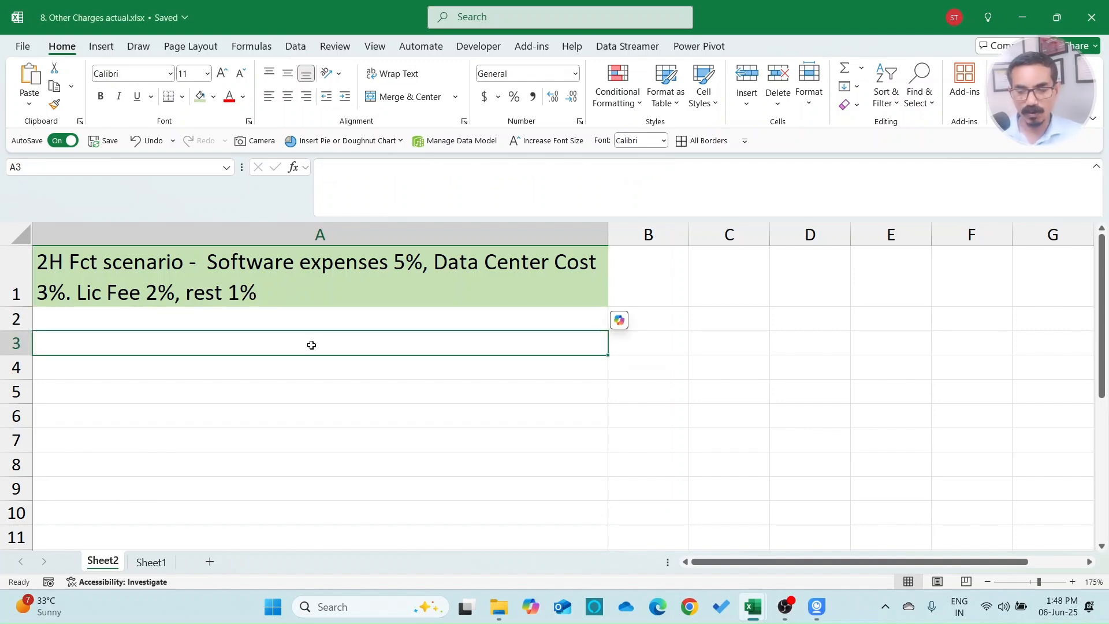
pyautogui.press('Down')
pyautogui.press('Down')
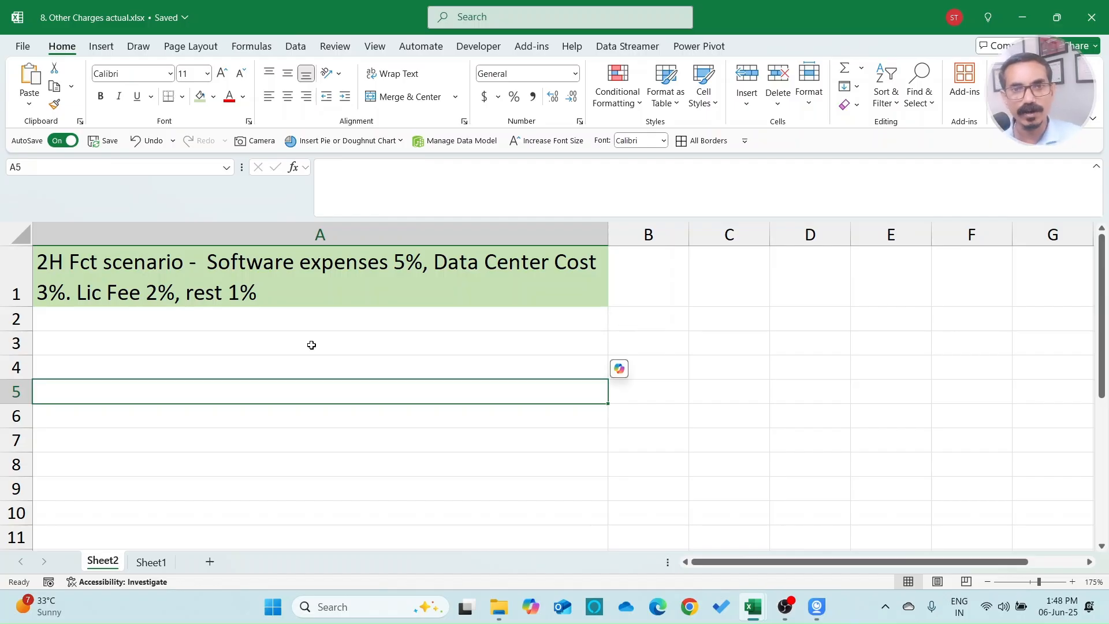
pyautogui.hotkey('ctrl', 'Home')
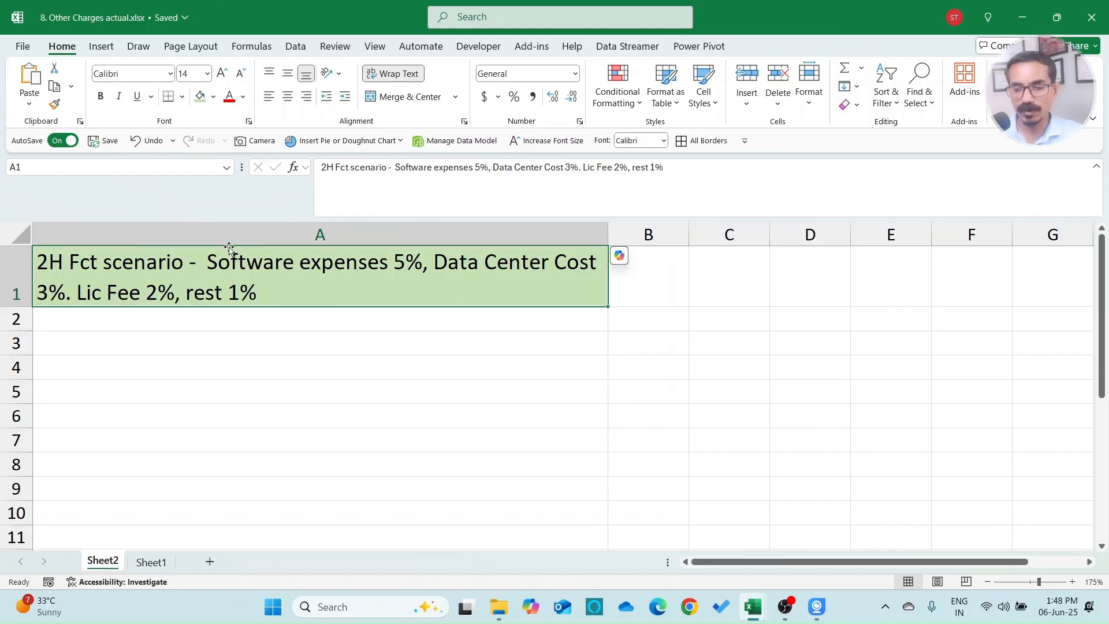
# Step: Highlight the Software expenses 5% and Lic Fee 2% rules in the A1 note, then go to Sheet1
pyautogui.press('F2')
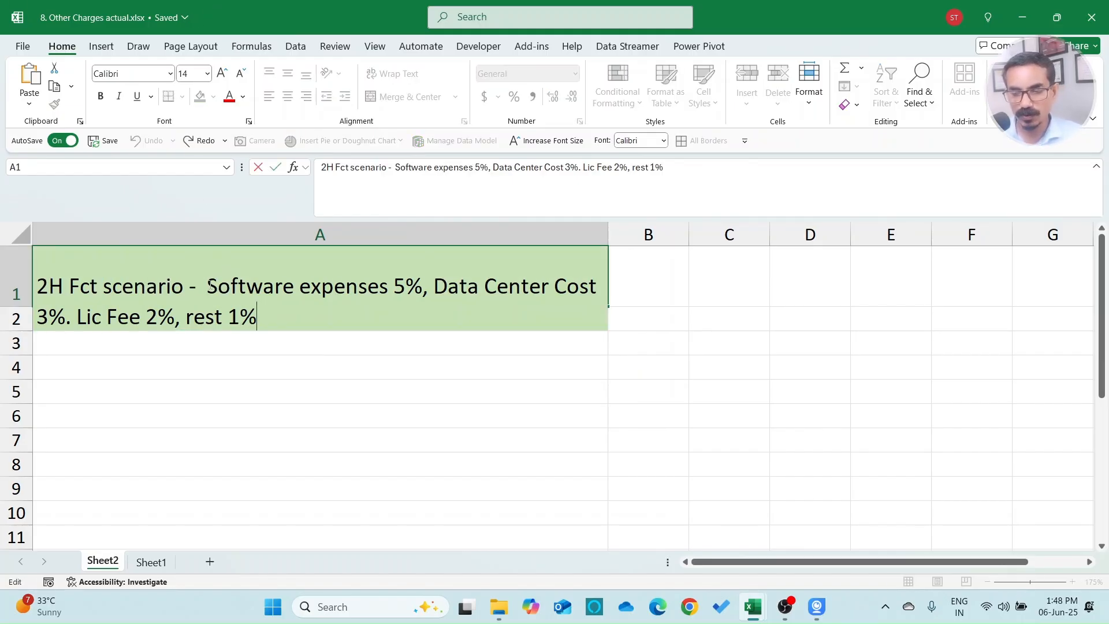
pyautogui.moveTo(208, 285); pyautogui.dragTo(423, 286)
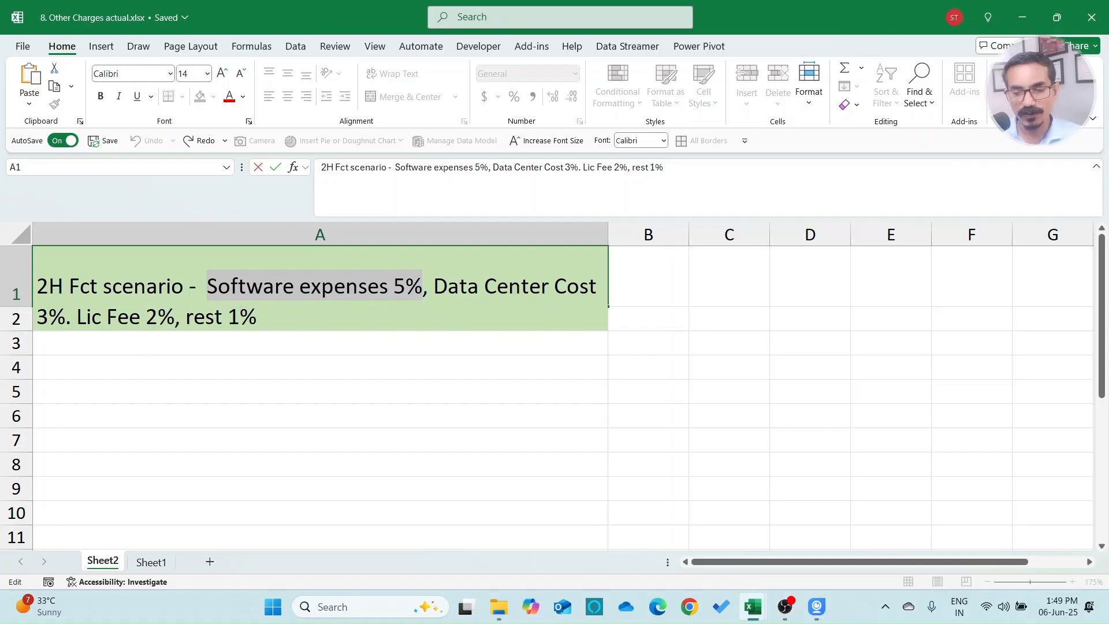
pyautogui.click(407, 292)
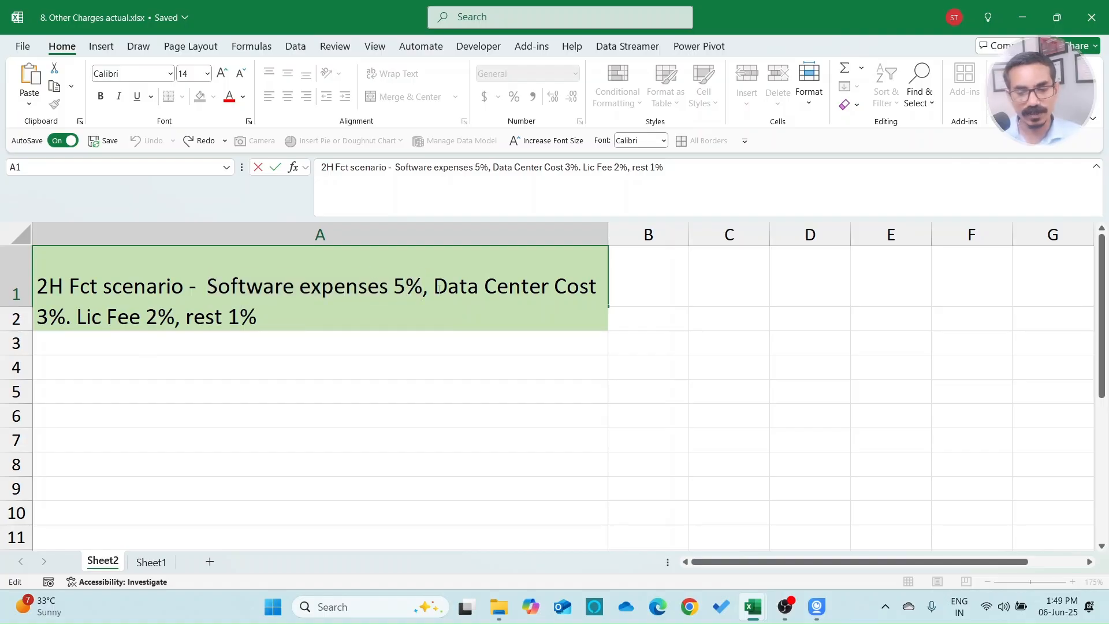
pyautogui.moveTo(77, 322); pyautogui.dragTo(175, 318)
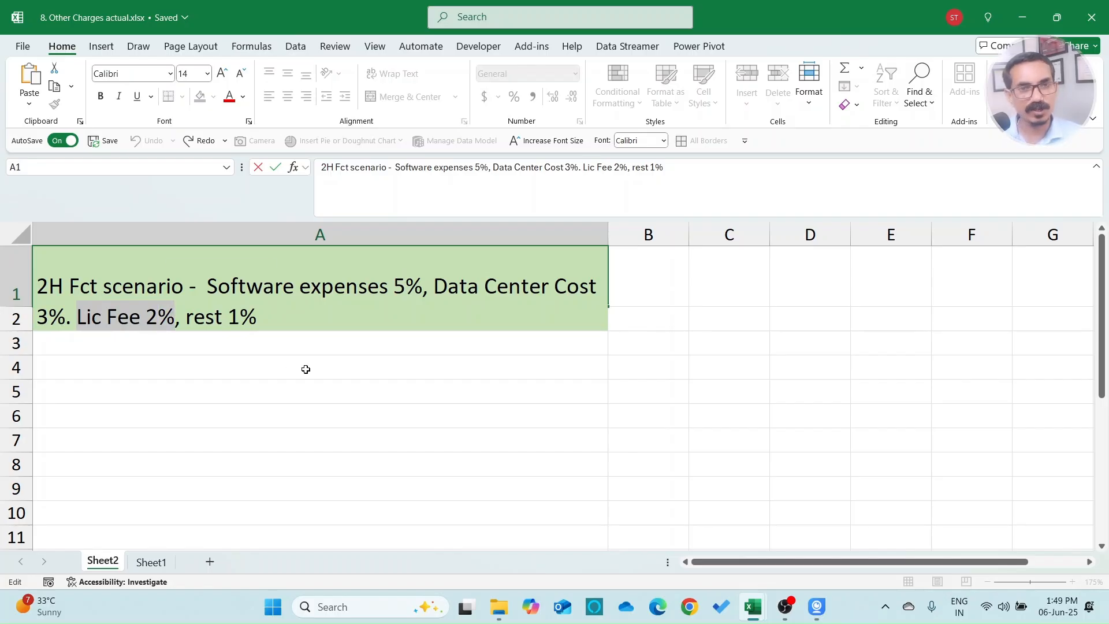
pyautogui.press('Escape')
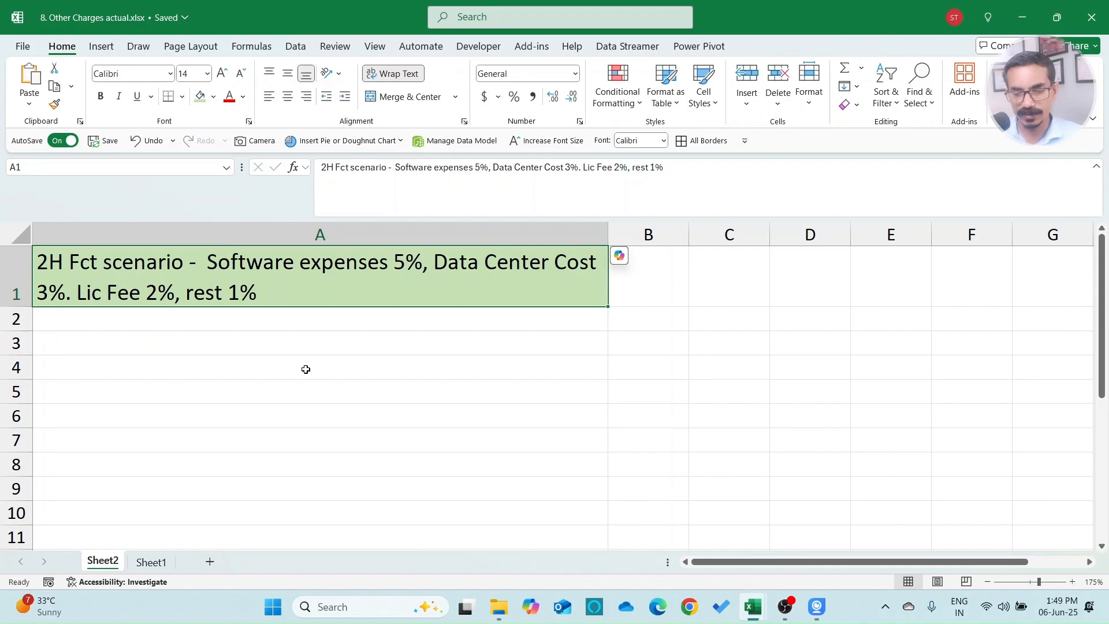
pyautogui.click(153, 562)
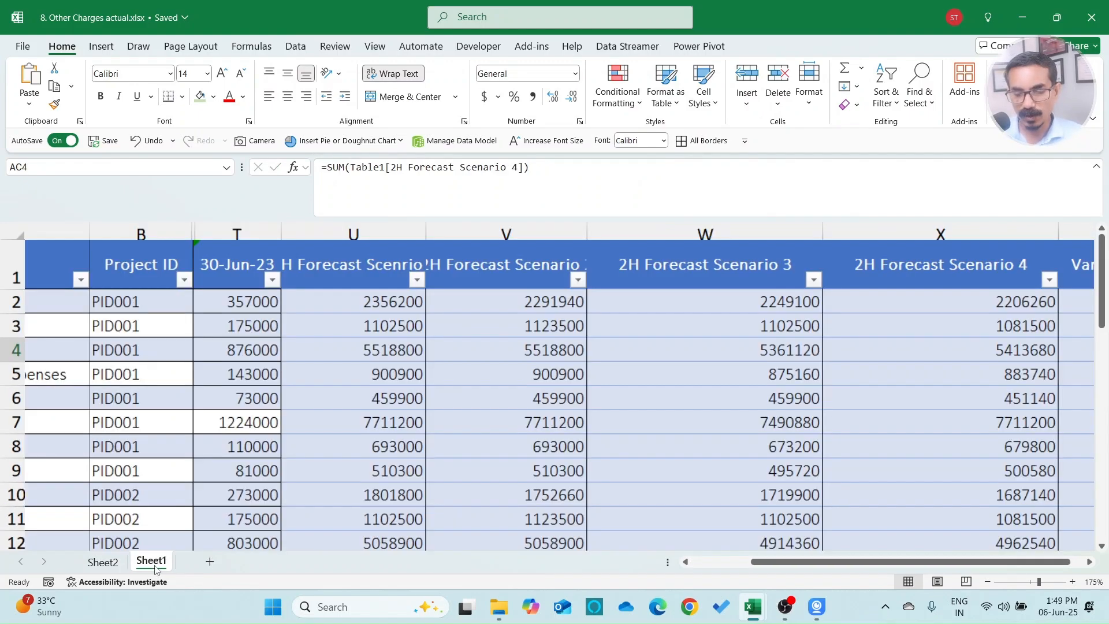
# Step: Select and clear the Variance column's contents
pyautogui.click(649, 273)
pyautogui.press('Right')
pyautogui.press('Right')
pyautogui.press('Right')
pyautogui.press('Right')
pyautogui.press('Right')
pyautogui.press('Right')
pyautogui.press('Right')
pyautogui.press('Right')
pyautogui.press('Right')
pyautogui.press('Left')
pyautogui.press('Left')
pyautogui.press('Left')
pyautogui.press('Left')
pyautogui.press('Left')
pyautogui.press('Left')
pyautogui.press('Left')
pyautogui.press('Left')
pyautogui.hotkey('ctrl', 'shift', 'Down')
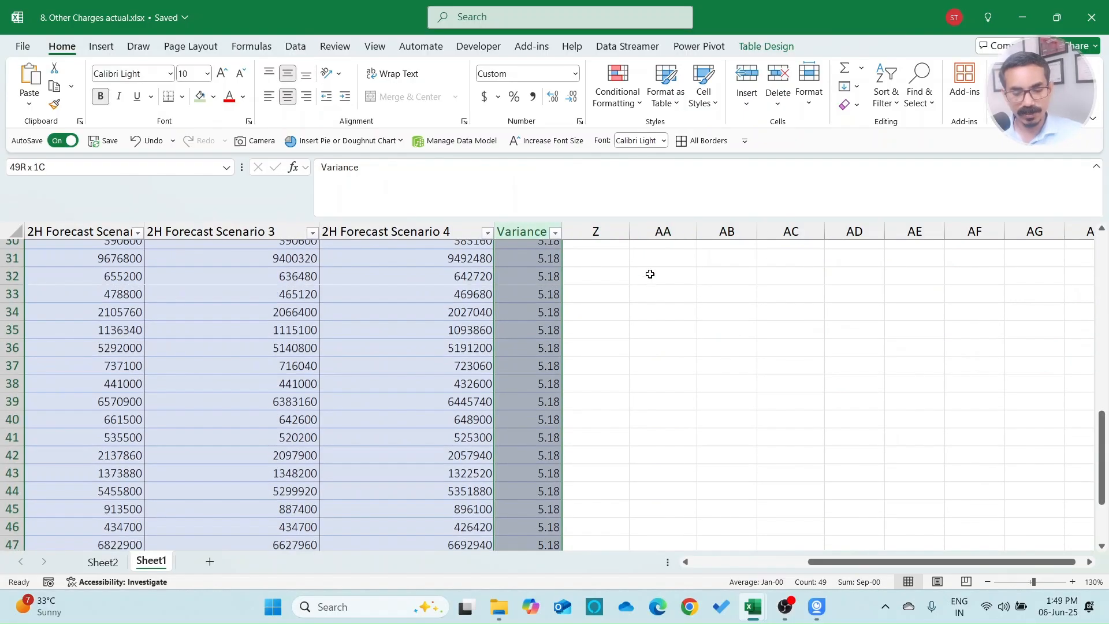
pyautogui.hotkey('ctrl', 'z')
# Step: Head column Y '2H Forecast Scenario 5' and AutoFit its width
pyautogui.write('2H Forecast')
pyautogui.write(' Sceanr')
pyautogui.press('BackSpace')
pyautogui.press('BackSpace')
pyautogui.press('BackSpace')
pyautogui.write('nario 4')
pyautogui.press('BackSpace')
pyautogui.write('5')
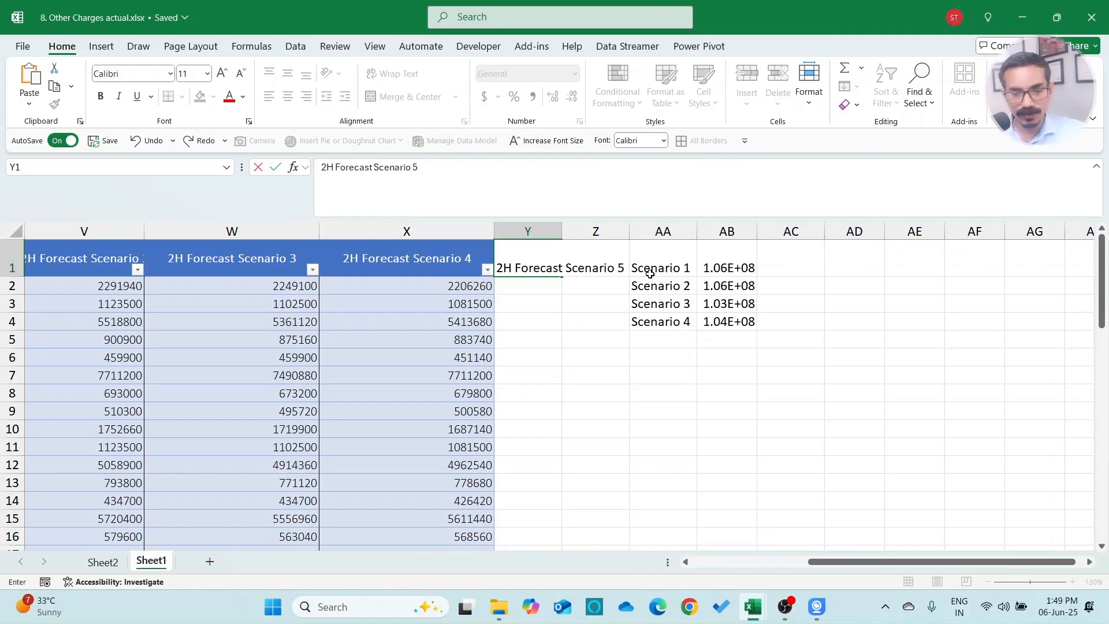
pyautogui.press('Return')
pyautogui.press('Up')
pyautogui.hotkey('alt', 'o')
pyautogui.press('c')
pyautogui.press('a')
pyautogui.press('Down')
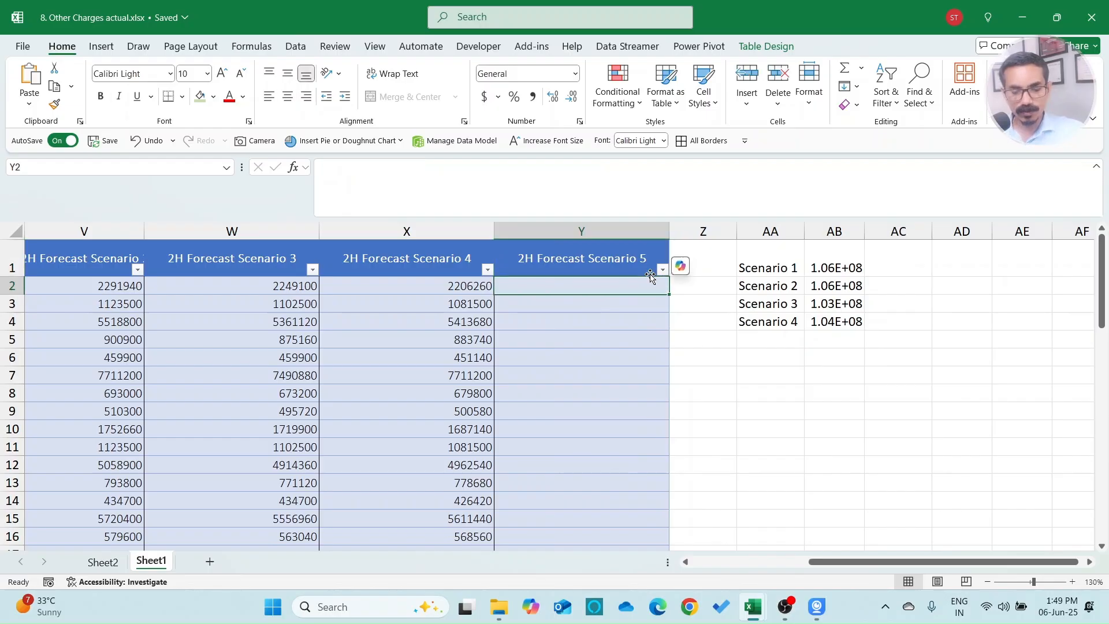
# Step: Start an IF formula in Y2, then abandon it
pyautogui.write('=')
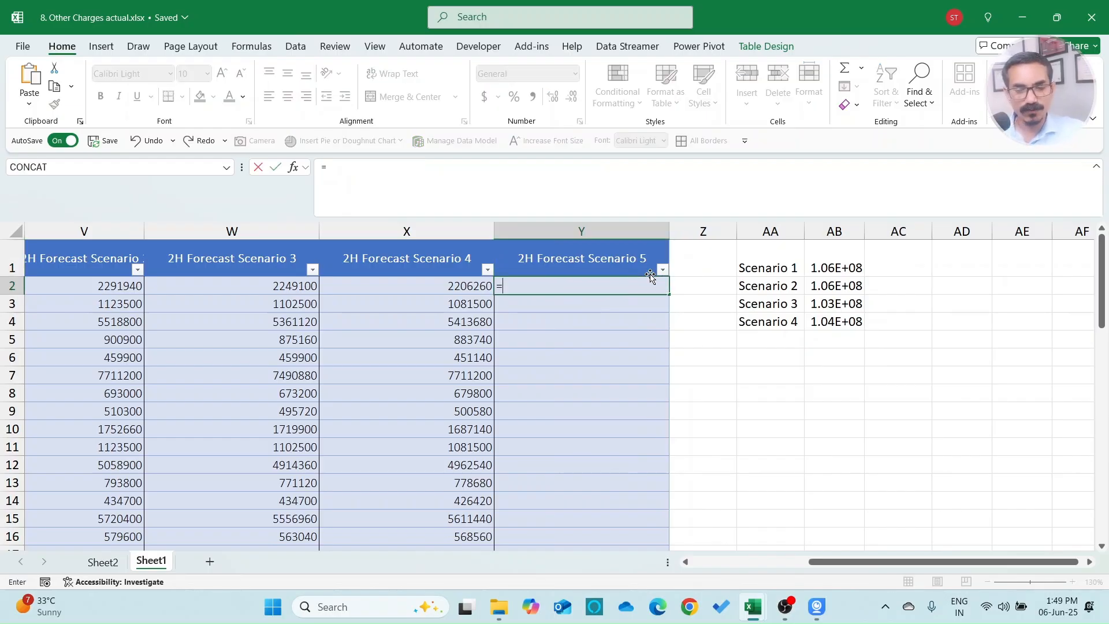
pyautogui.write('i')
pyautogui.press('Escape')
pyautogui.press('Escape')
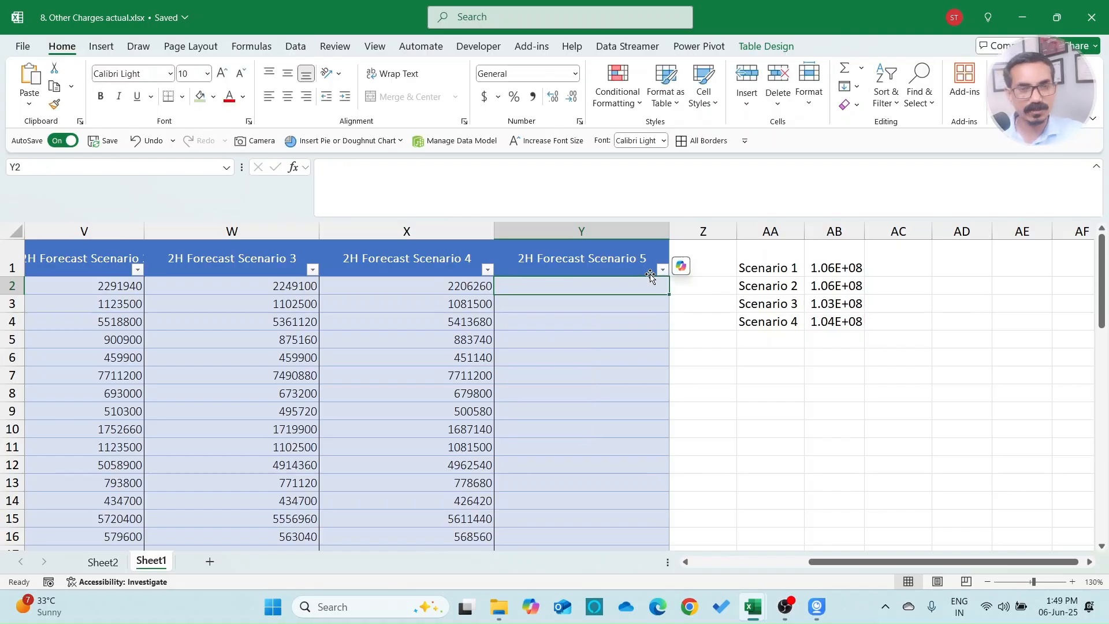
pyautogui.write('=IF(')
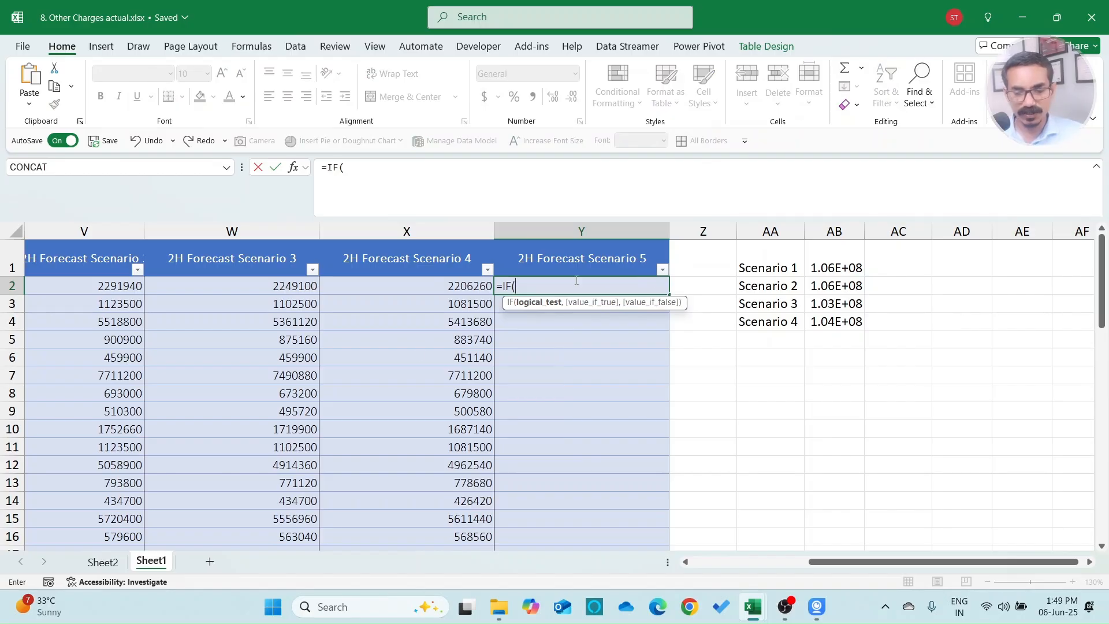
pyautogui.press('Escape')
# Step: Copy the scenario note text from Sheet2's A1 and paste it into Sheet1's AB7
pyautogui.click(112, 563)
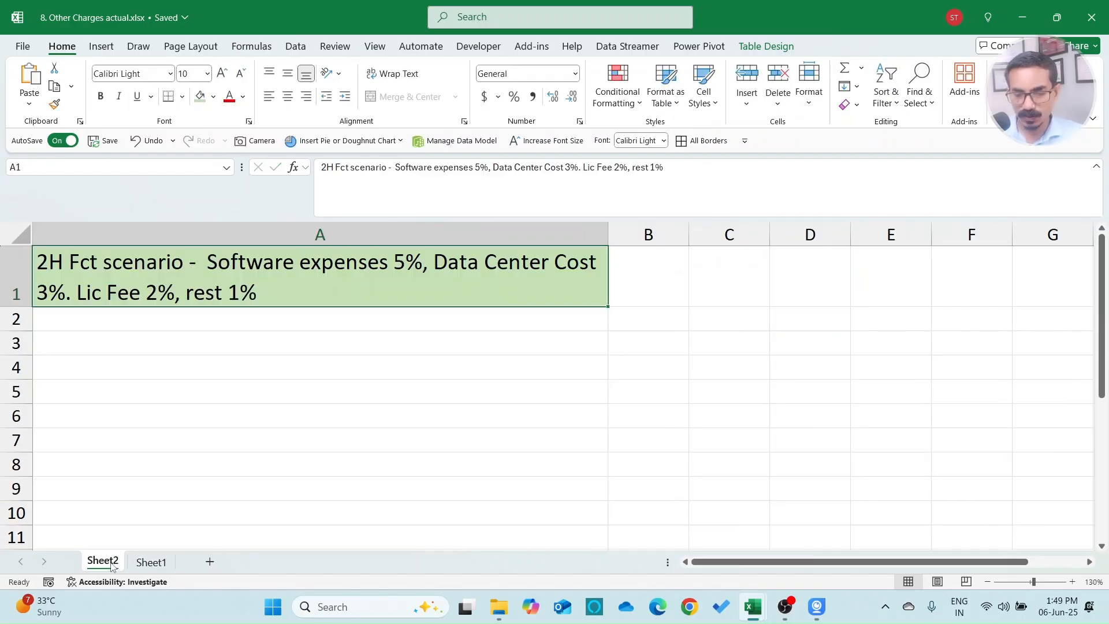
pyautogui.doubleClick(271, 291)
pyautogui.hotkey('ctrl', 'a')
pyautogui.hotkey('ctrl', 'c')
pyautogui.press('Escape')
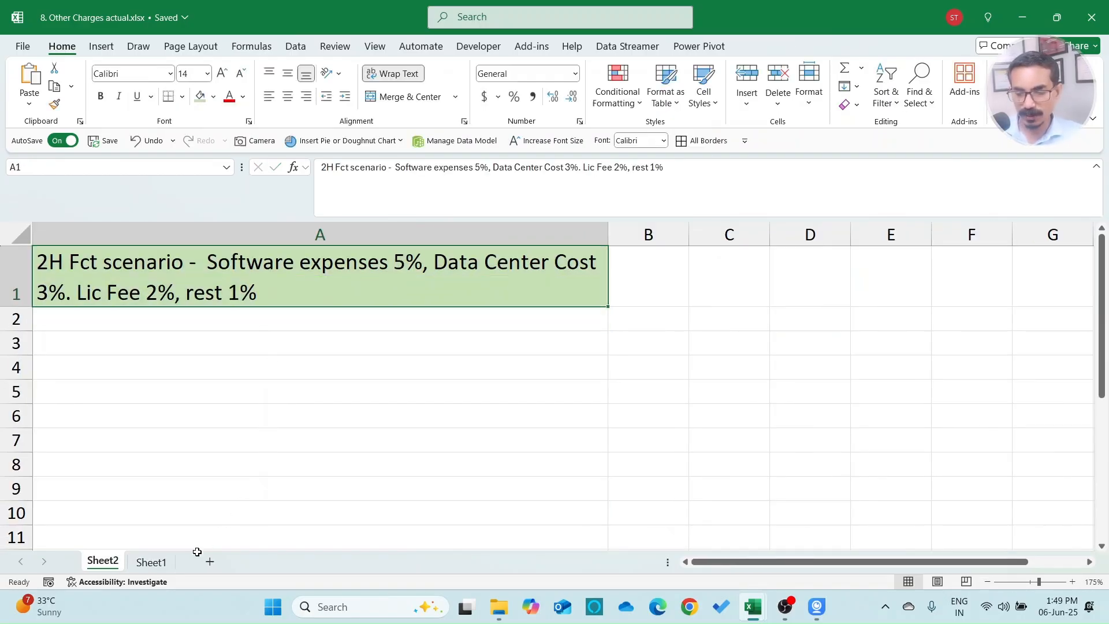
pyautogui.click(153, 562)
pyautogui.click(831, 378)
pyautogui.hotkey('ctrl', 'v')
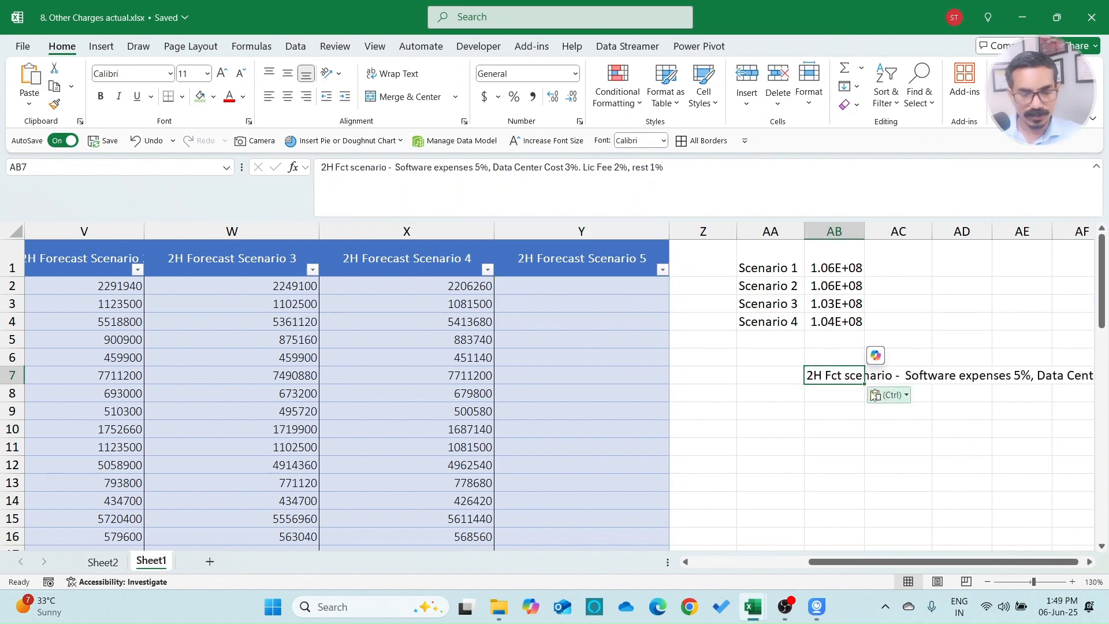
# Step: Widen column AB to 26.67 and wrap the AB7 note across three lines
pyautogui.moveTo(864, 231); pyautogui.dragTo(989, 232)
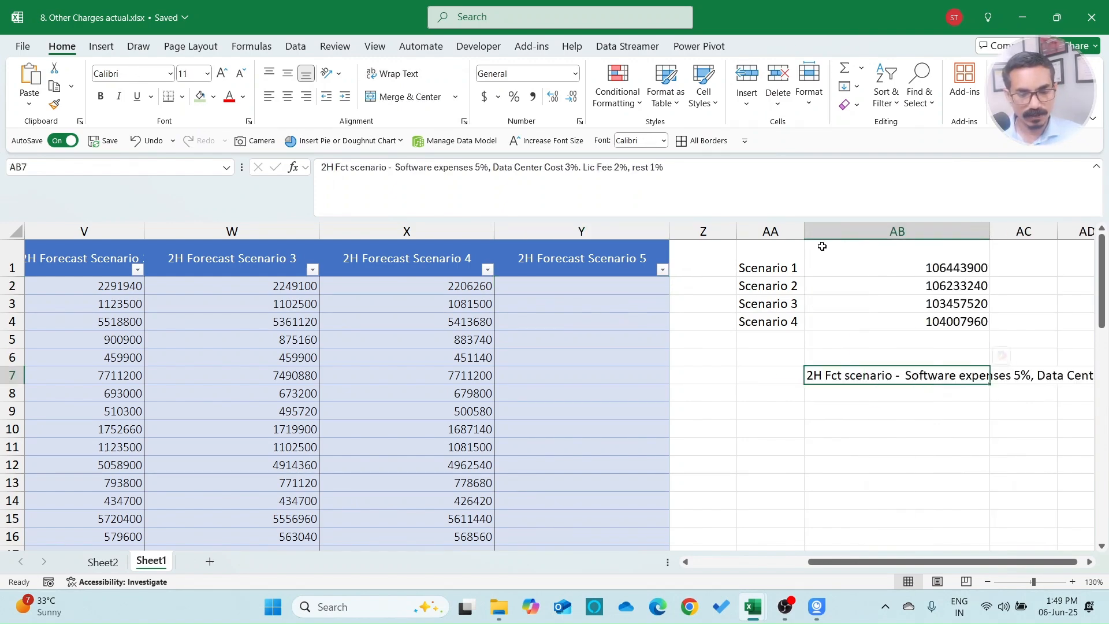
pyautogui.click(392, 73)
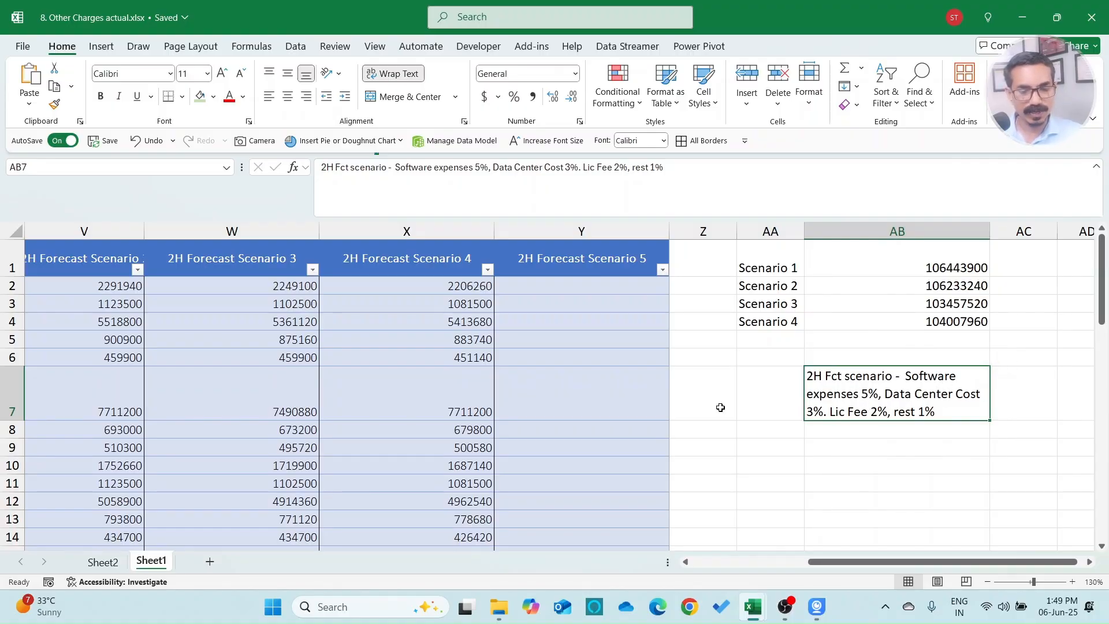
# Step: In Y2, start a nested IF giving Software Expenses 105% of the 30-Jun-23 amount
pyautogui.click(567, 284)
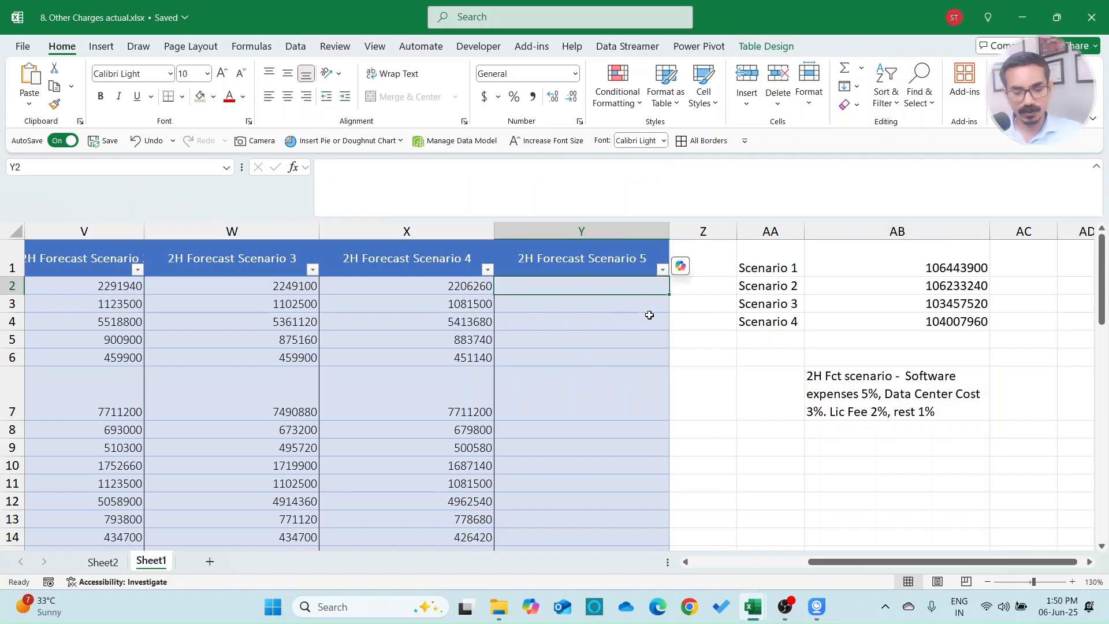
pyautogui.write('=IF(')
pyautogui.moveTo(856, 560); pyautogui.dragTo(722, 565)
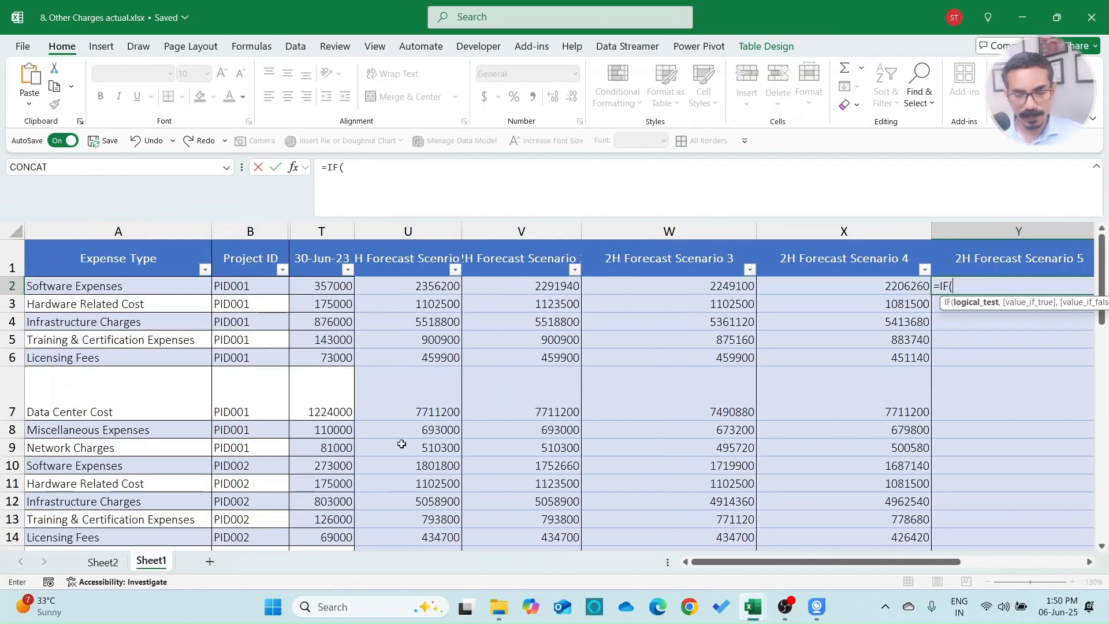
pyautogui.click(175, 286)
pyautogui.write('="Software Expenses"')
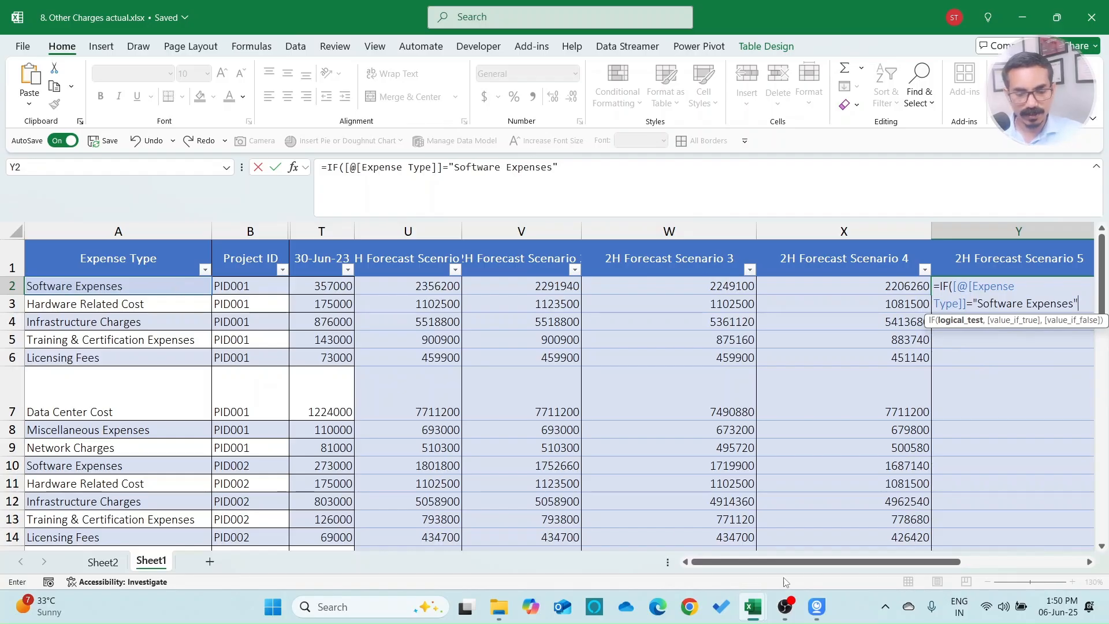
pyautogui.moveTo(855, 563); pyautogui.dragTo(950, 564)
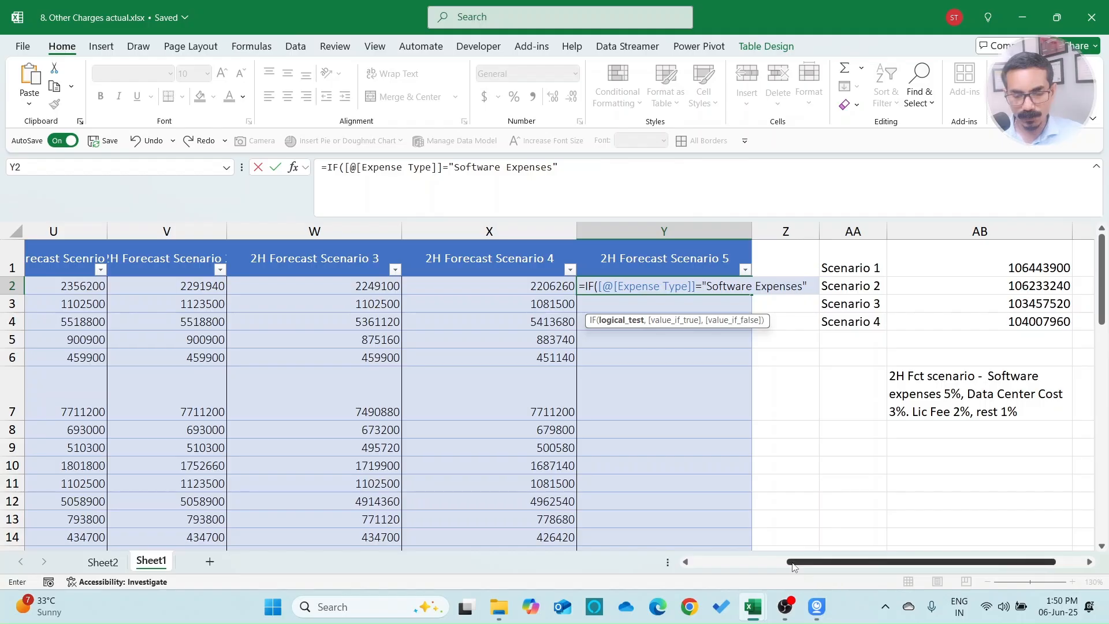
pyautogui.moveTo(791, 563); pyautogui.dragTo(761, 565)
pyautogui.click(90, 287)
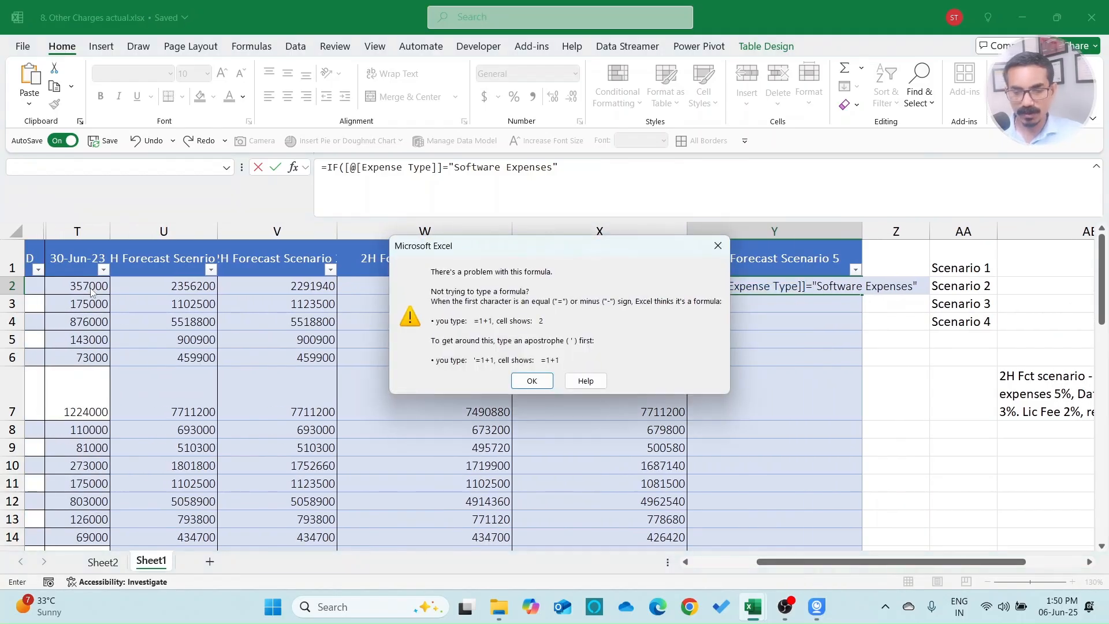
pyautogui.press('Return')
pyautogui.press('End')
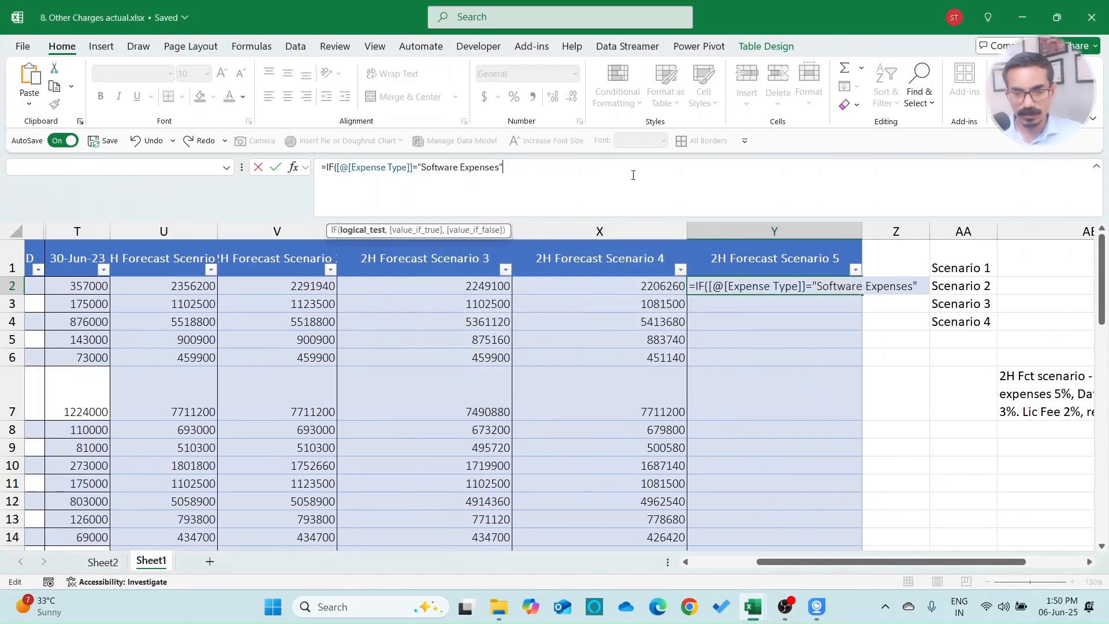
pyautogui.write(',')
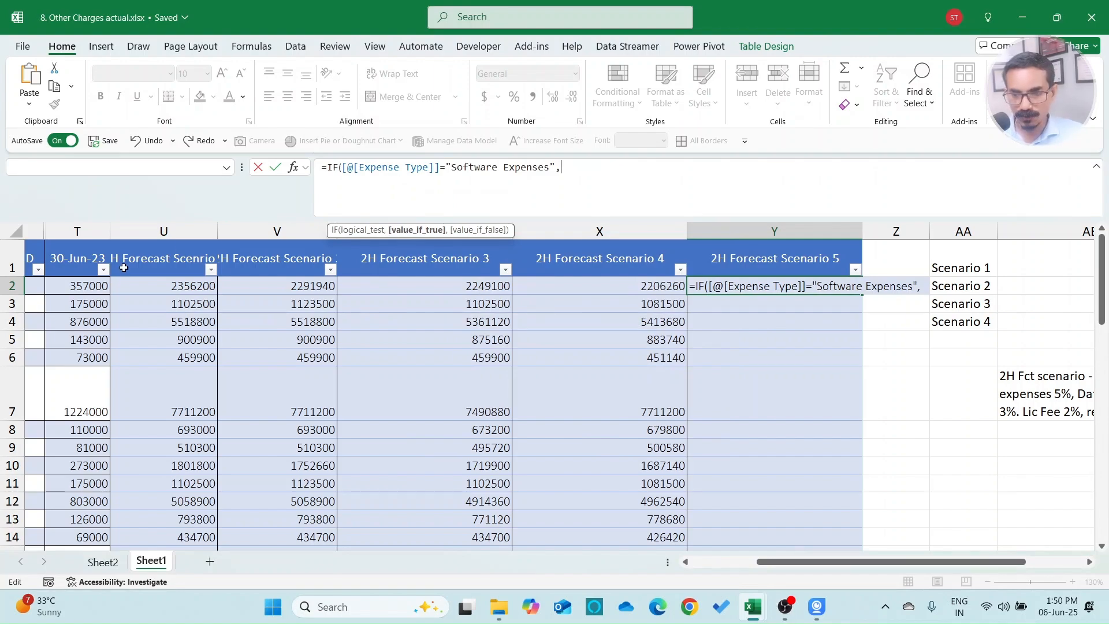
pyautogui.click(85, 284)
pyautogui.write('*1')
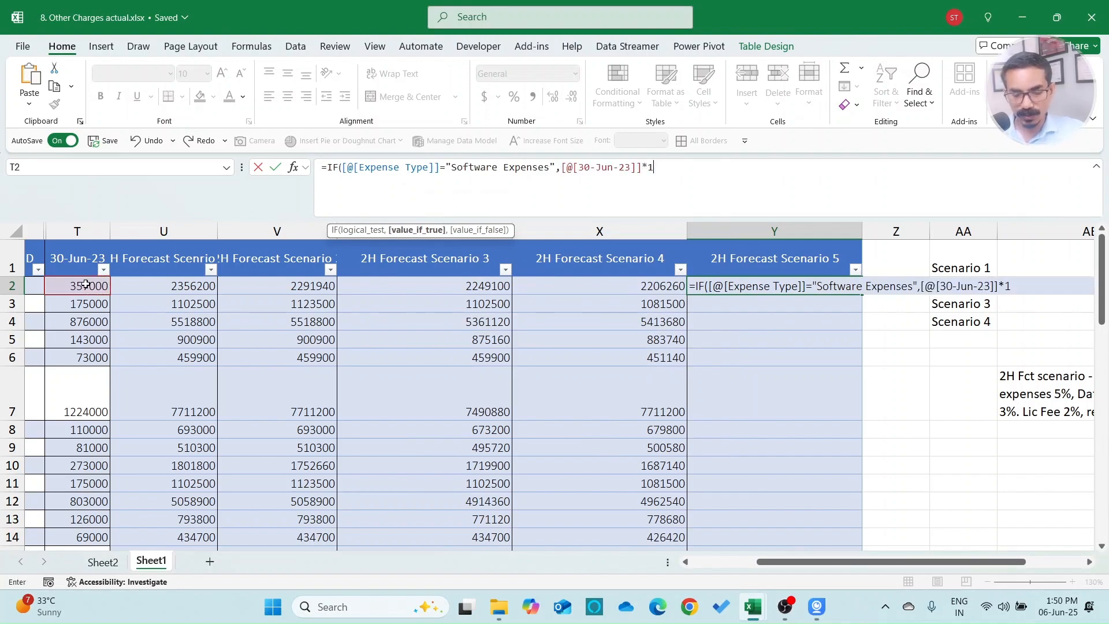
pyautogui.write('05%,')
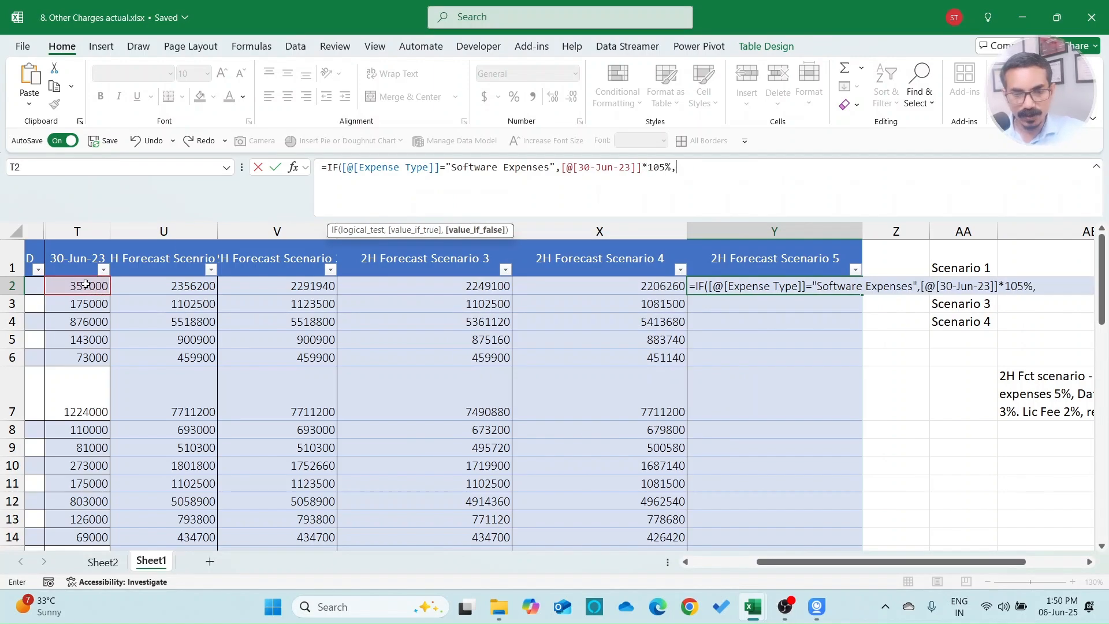
pyautogui.write('IF(')
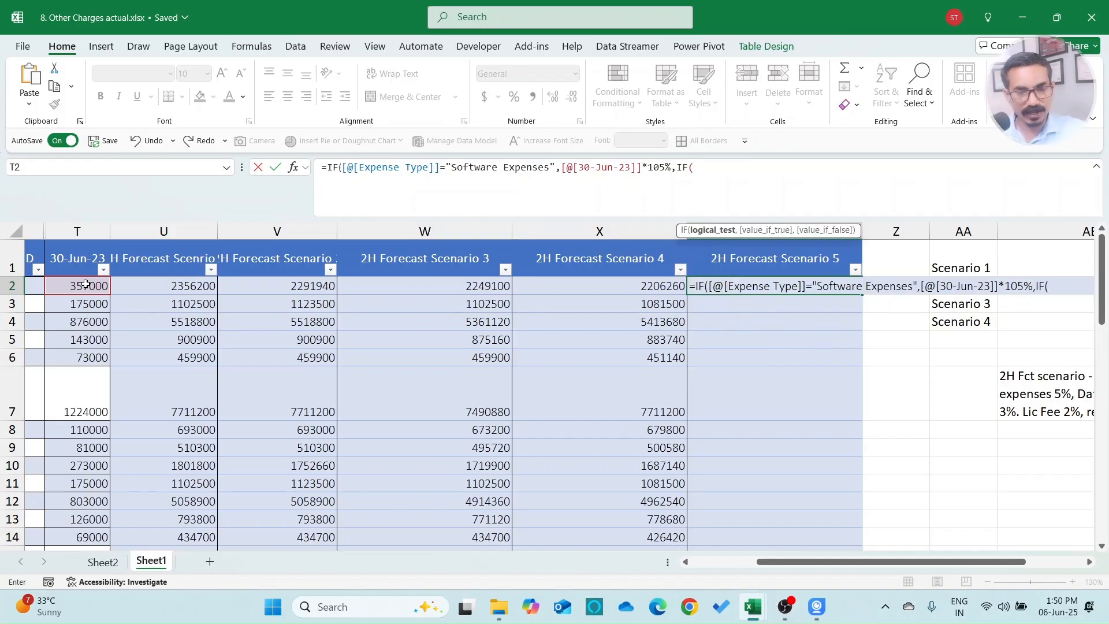
# Step: Add the nested test giving Data Center Cost 103% of the 30-Jun-23 value
pyautogui.click(685, 561)
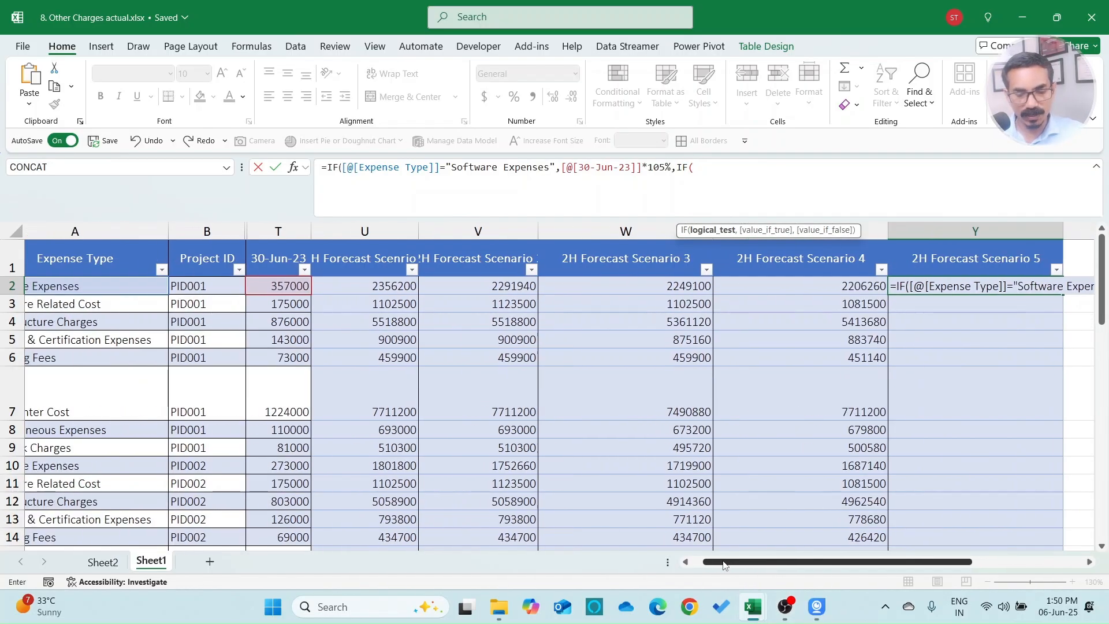
pyautogui.click(685, 561)
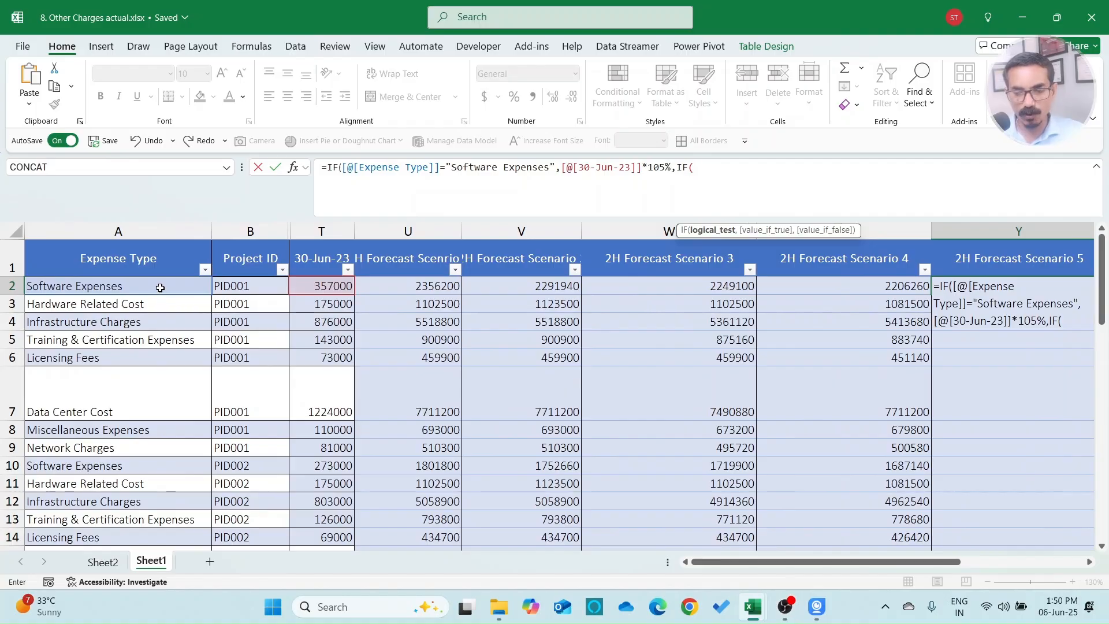
pyautogui.click(160, 288)
pyautogui.moveTo(889, 564); pyautogui.dragTo(995, 566)
pyautogui.click(847, 172)
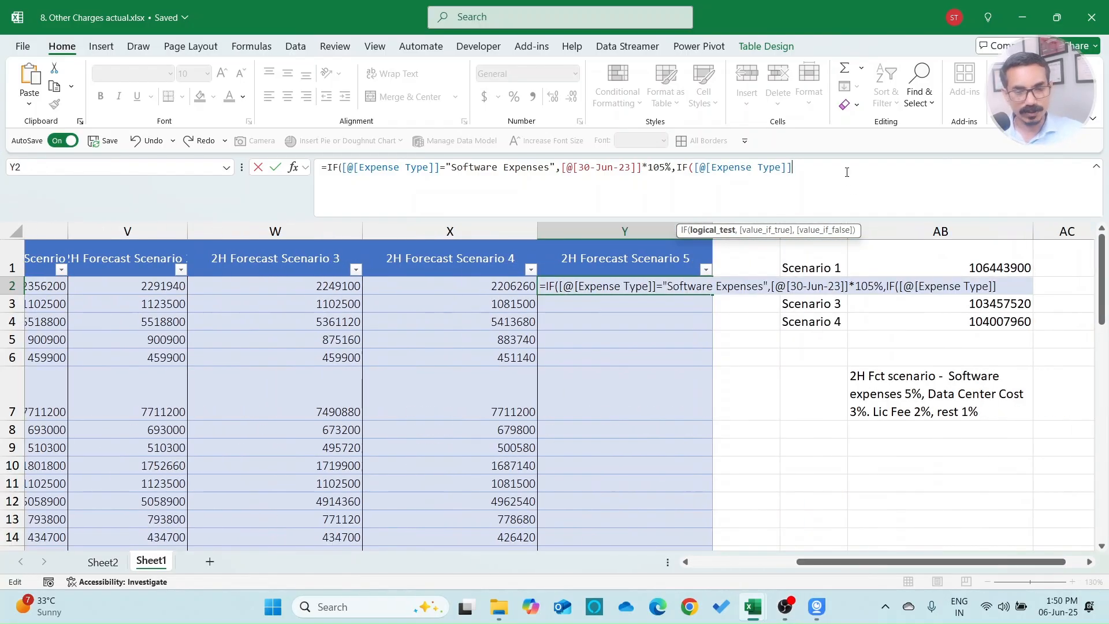
pyautogui.write('Data Ce')
pyautogui.press('BackSpace')
pyautogui.press('BackSpace')
pyautogui.press('BackSpace')
pyautogui.write('Center ')
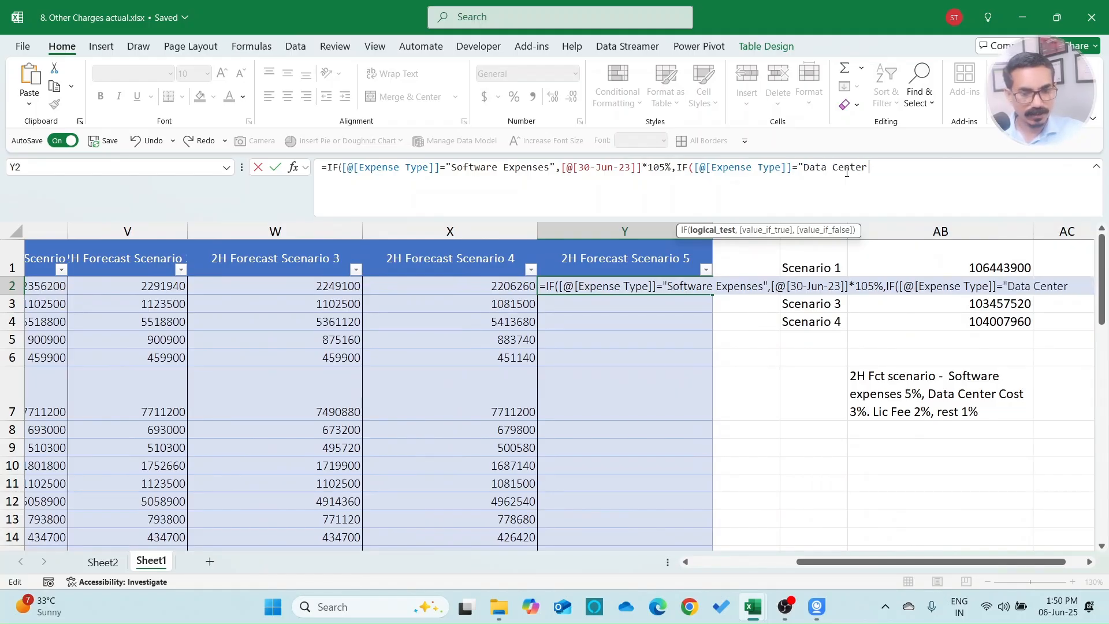
pyautogui.write('Cost",')
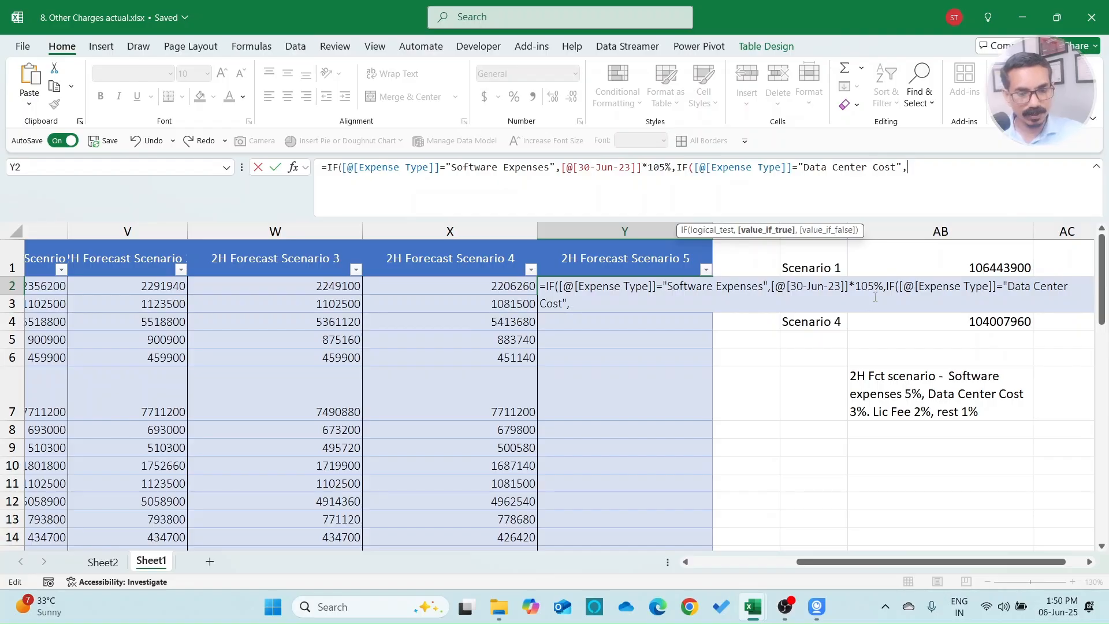
pyautogui.moveTo(829, 561); pyautogui.dragTo(769, 565)
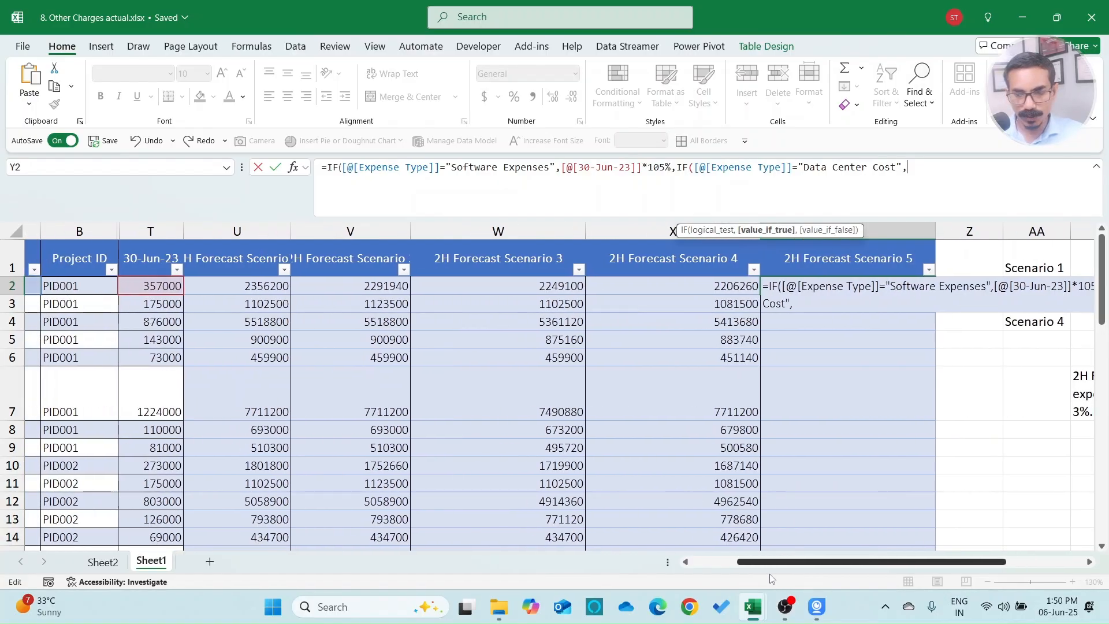
pyautogui.click(165, 281)
pyautogui.write('*103%,IF(')
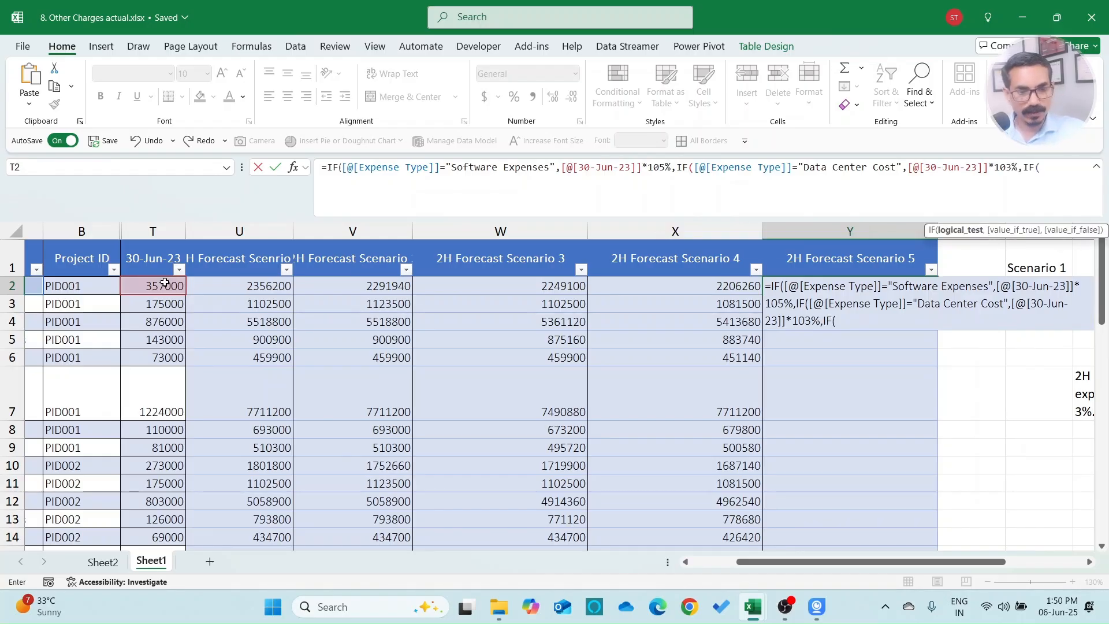
# Step: Add Licensing Fees at 102% and a default of 101% of 30-Jun-23 to the formula
pyautogui.moveTo(846, 565); pyautogui.dragTo(768, 572)
pyautogui.click(173, 289)
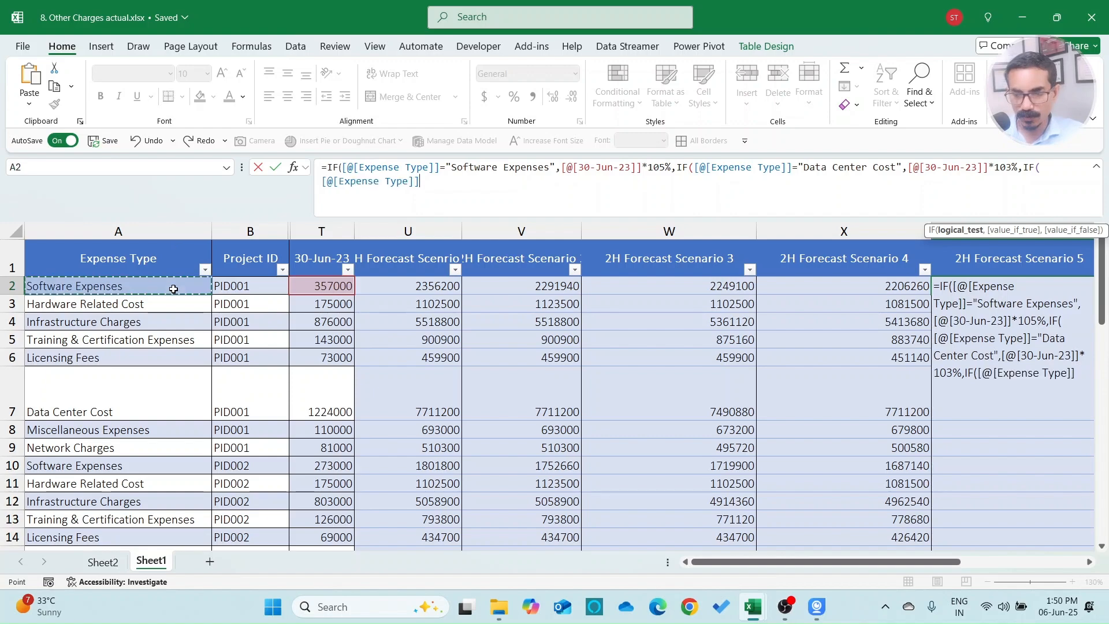
pyautogui.write('=')
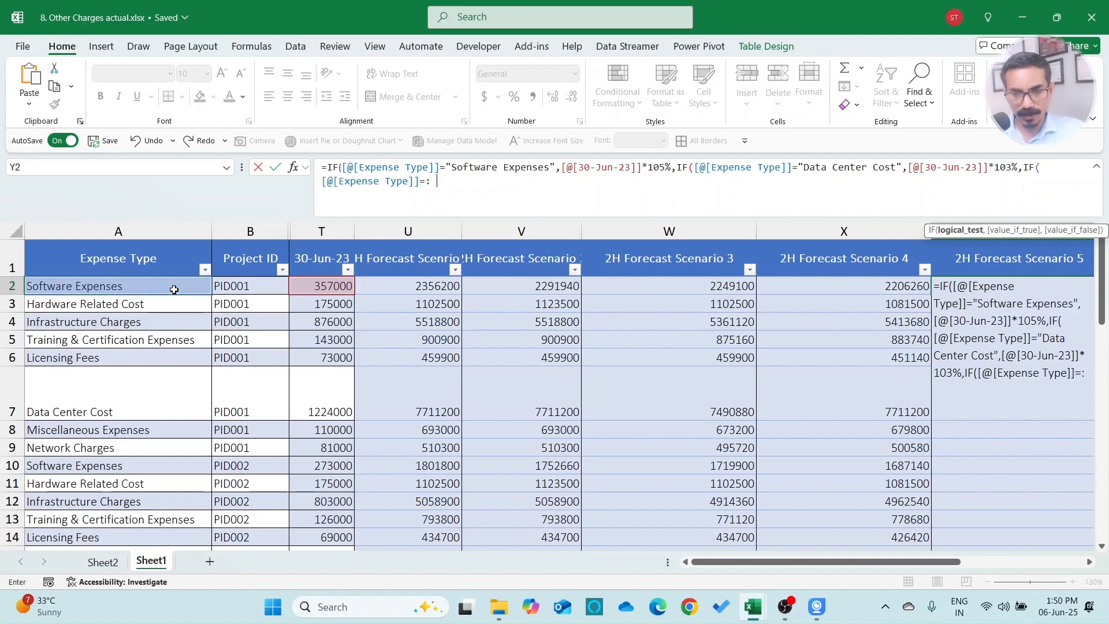
pyautogui.write('"Licensing Fees",')
pyautogui.click(340, 287)
pyautogui.write('*')
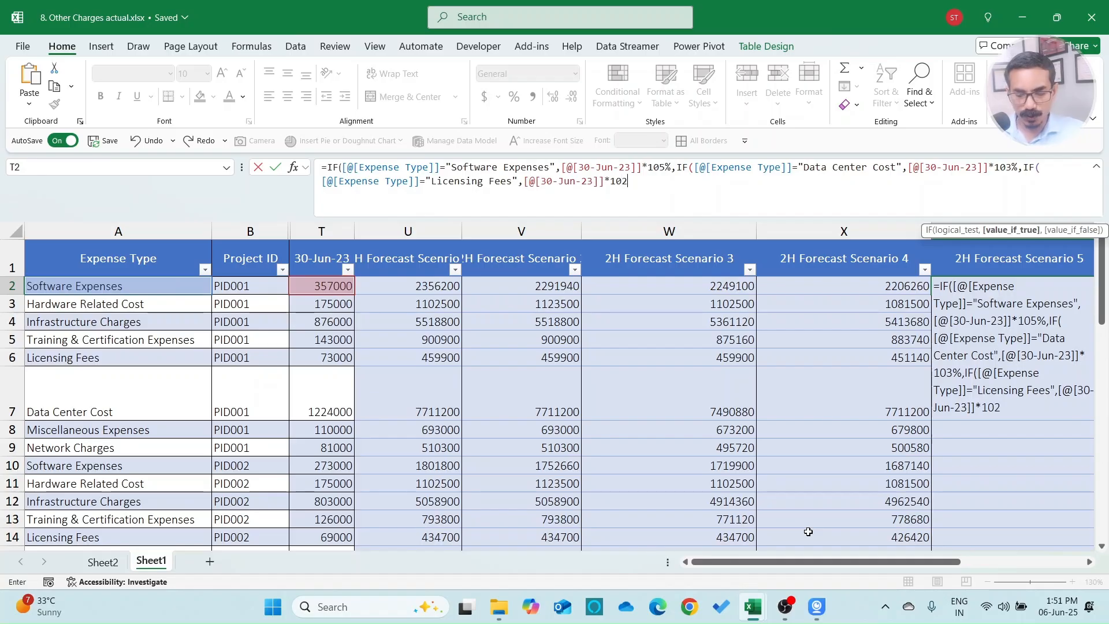
pyautogui.write('102%,')
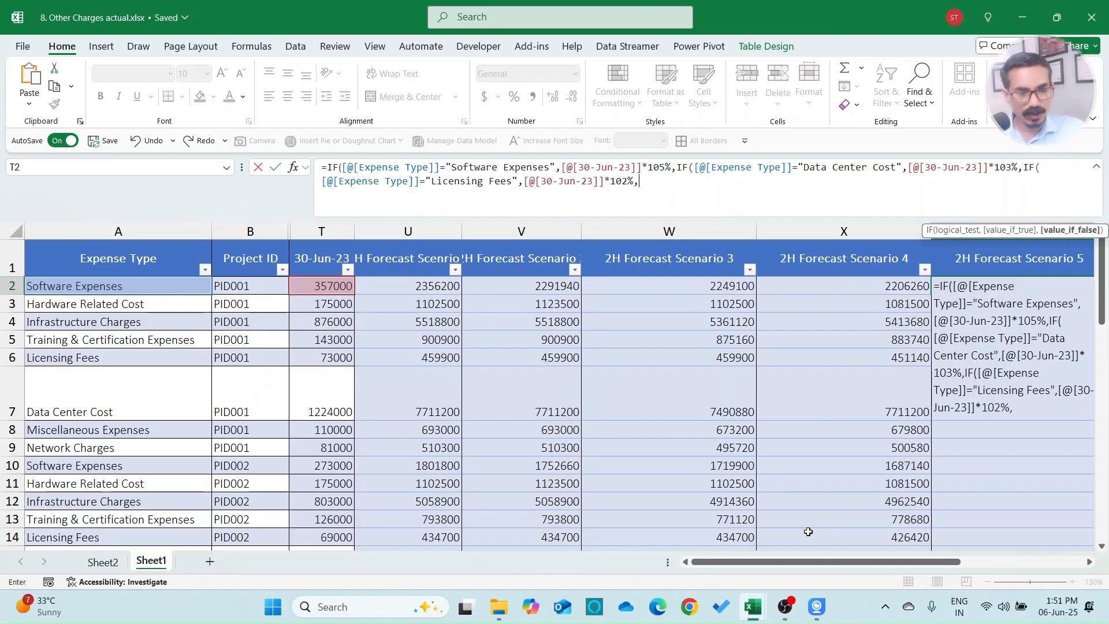
pyautogui.moveTo(882, 563)
pyautogui.mouseDown()
pyautogui.moveTo(947, 563)
pyautogui.moveTo(900, 563)
pyautogui.mouseUp()
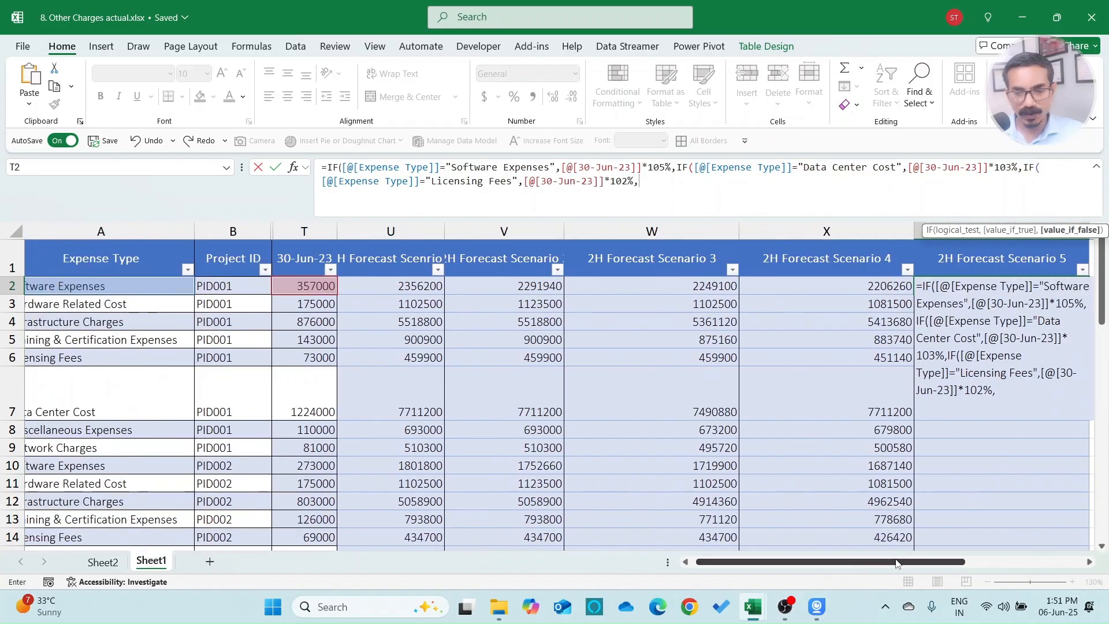
pyautogui.click(321, 287)
pyautogui.write('*101%')
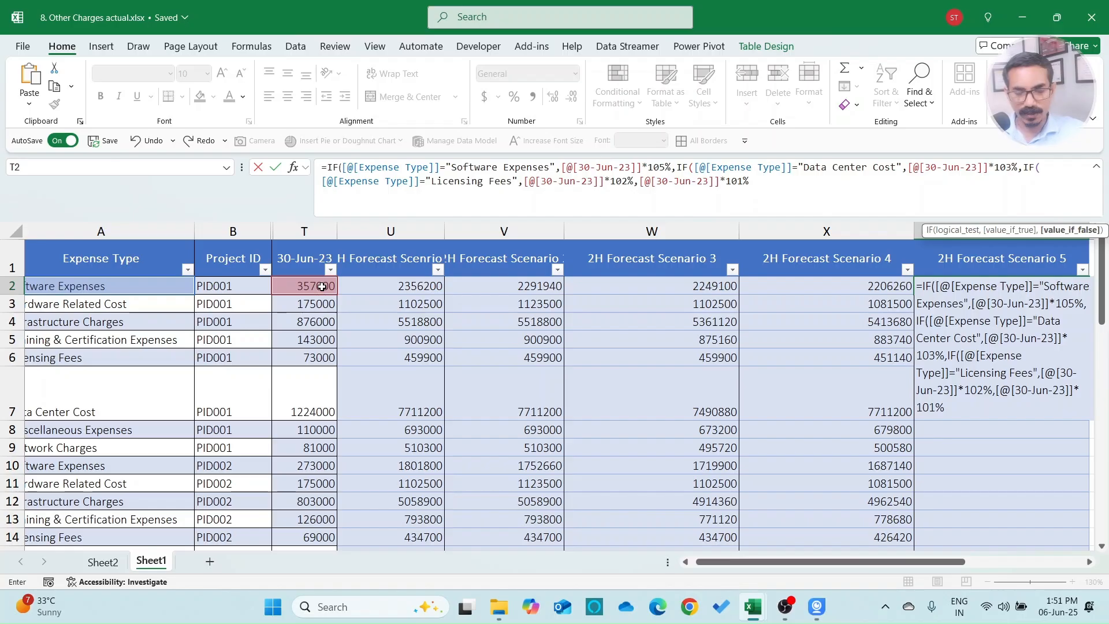
pyautogui.write(')')
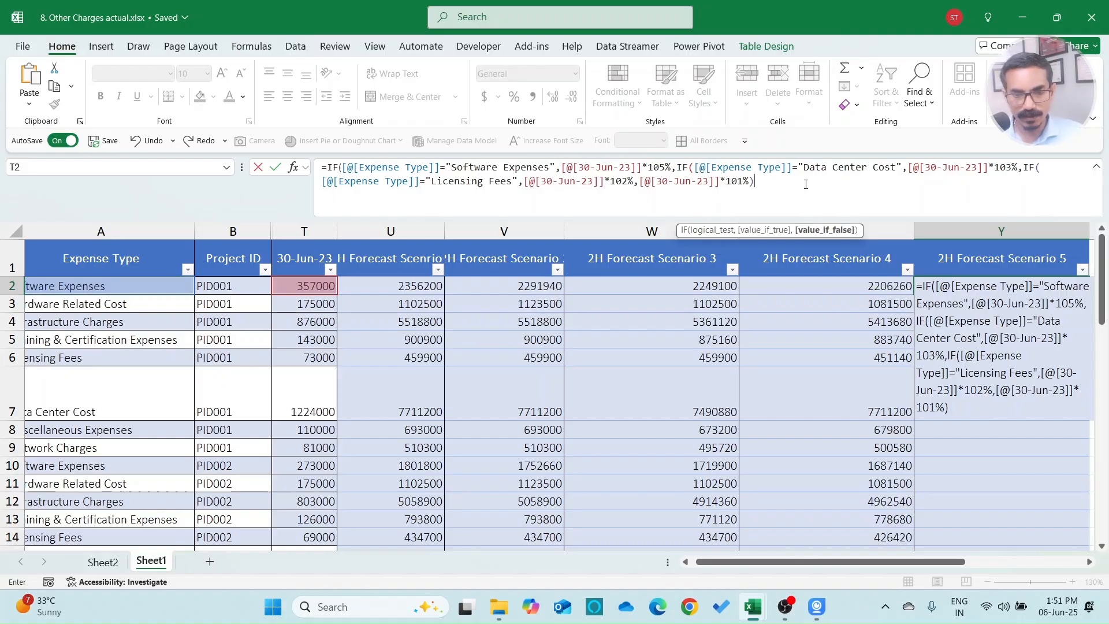
# Step: Close and commit the nested IF, then insert a new table column headed 'Variance'
pyautogui.write('))')
pyautogui.press('Return')
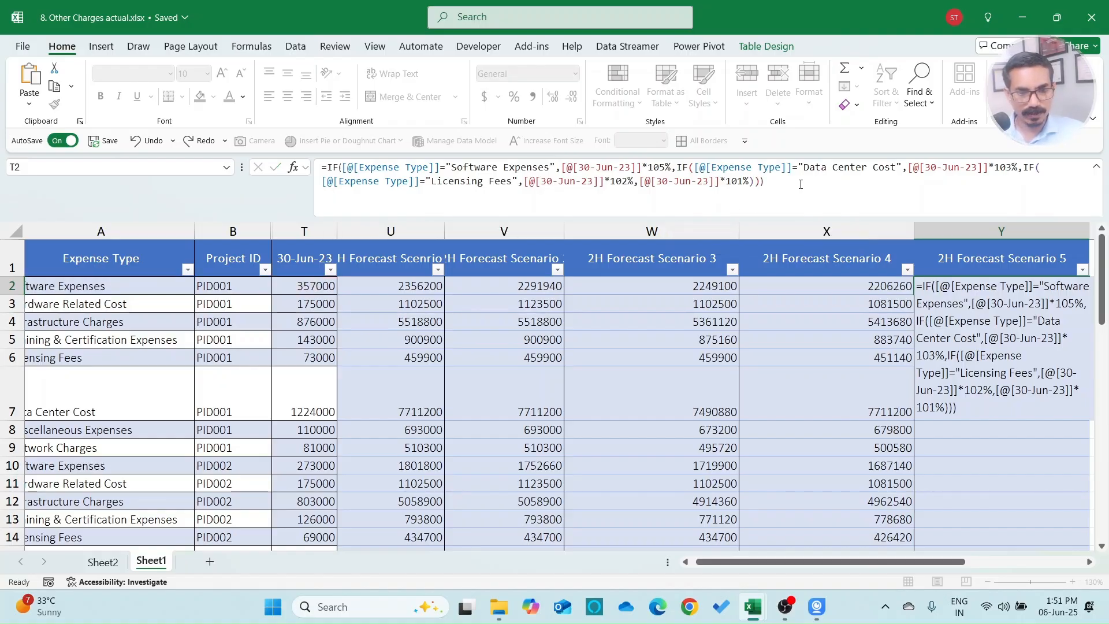
pyautogui.press('Up')
pyautogui.press('Right')
pyautogui.press('Right')
pyautogui.press('Left')
pyautogui.press('Up')
pyautogui.hotkey('alt', 'i')
pyautogui.write('c')
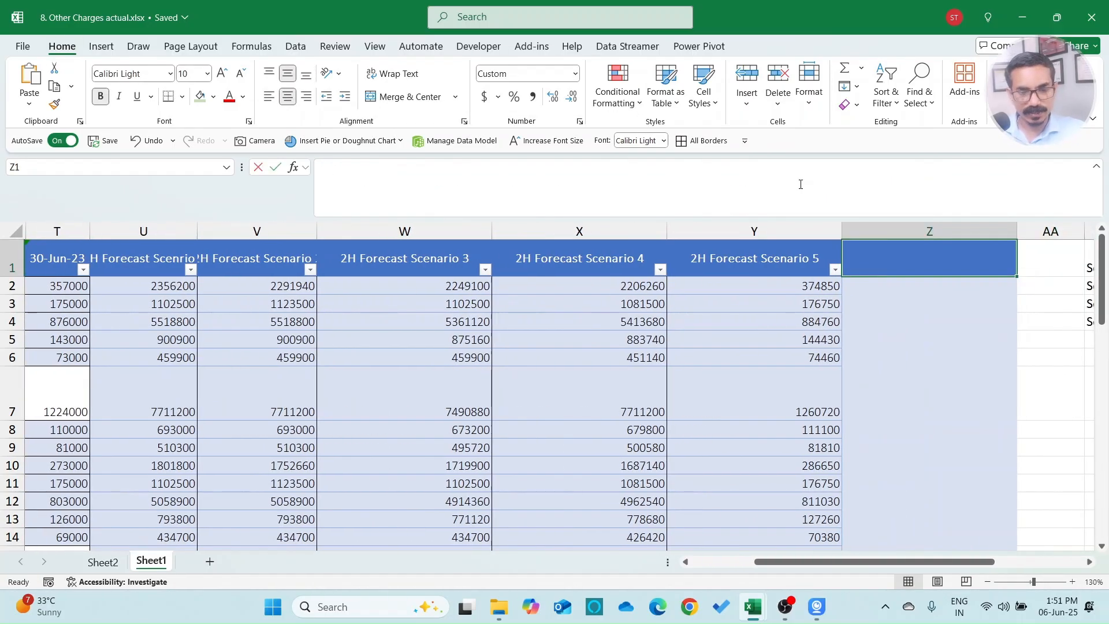
pyautogui.write('Variance')
pyautogui.press('Return')
# Step: Enter the Variance formula =(Scenario 5 − 30-Jun-23)/30-Jun-23
pyautogui.write('s')
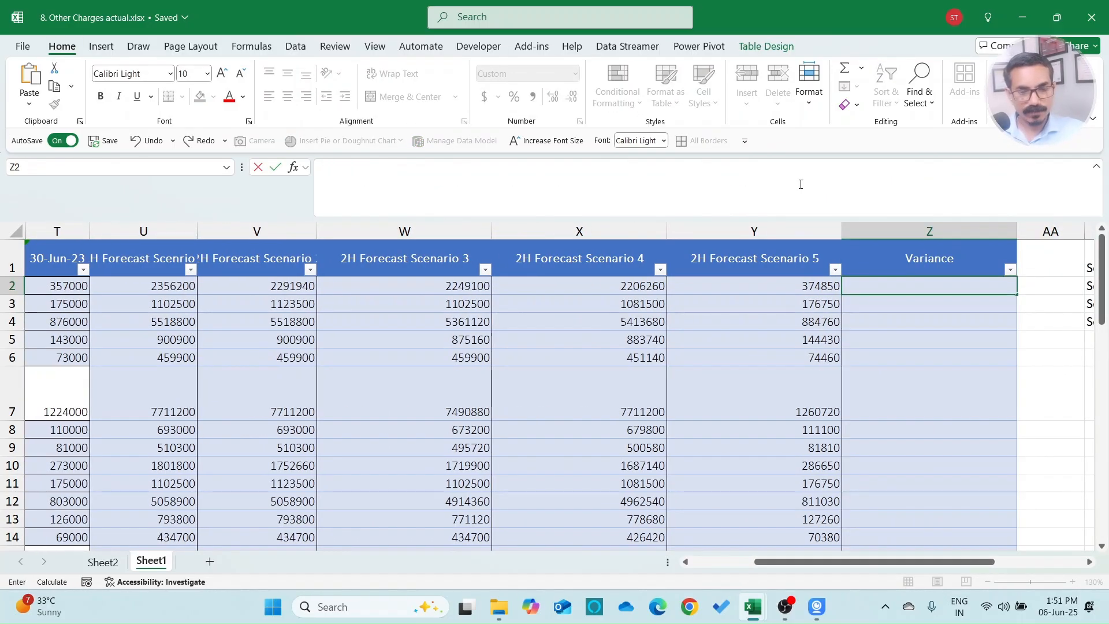
pyautogui.write('=(')
pyautogui.press('Left')
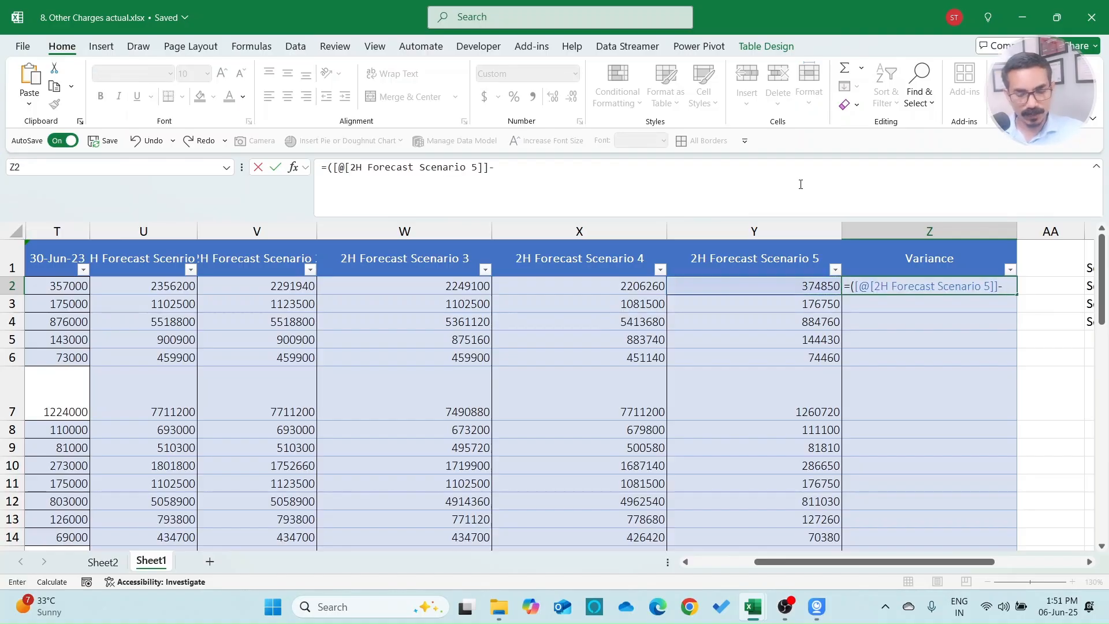
pyautogui.write('-')
pyautogui.press('Left')
pyautogui.press('Left')
pyautogui.press('Left')
pyautogui.press('Left')
pyautogui.press('Left')
pyautogui.press('Left')
pyautogui.press('Left')
pyautogui.press('Right')
pyautogui.write(')/')
pyautogui.press('Left')
pyautogui.press('Left')
pyautogui.press('Left')
pyautogui.press('Left')
pyautogui.press('Left')
pyautogui.press('Left')
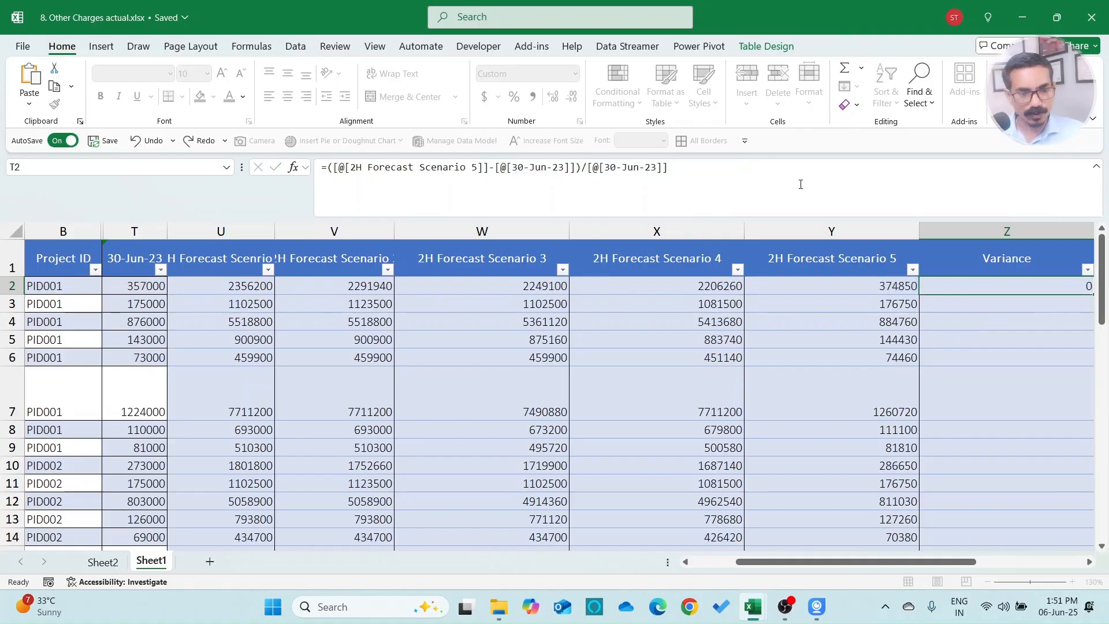
pyautogui.press('Return')
# Step: Filter the Variance column to show only rows with variance 0.05
pyautogui.press('Up')
pyautogui.hotkey('alt', 'Down')
pyautogui.press('Down')
pyautogui.press('Down')
pyautogui.press('Down')
pyautogui.press('Down')
pyautogui.press('Down')
pyautogui.press('Down')
pyautogui.press('Down')
pyautogui.press('space')
pyautogui.press('Down')
pyautogui.press('Down')
pyautogui.press('Down')
pyautogui.press('Down')
pyautogui.press('space')
pyautogui.press('Return')
pyautogui.press('Home')
# Step: Switch the Variance filter to show only rows with variance 0.03
pyautogui.press('Down')
pyautogui.hotkey('ctrl', 'shift', 'Down')
pyautogui.hotkey('ctrl', 'Up')
pyautogui.hotkey('ctrl', 'Right')
pyautogui.hotkey('alt', 'Down')
pyautogui.press('Down')
pyautogui.press('Down')
pyautogui.press('Down')
pyautogui.press('Down')
pyautogui.press('Down')
pyautogui.press('Down')
pyautogui.press('Down')
pyautogui.press('Down')
pyautogui.press('Down')
pyautogui.press('Down')
pyautogui.press('Down')
pyautogui.press('space')
pyautogui.press('Down')
pyautogui.press('space')
pyautogui.press('Return')
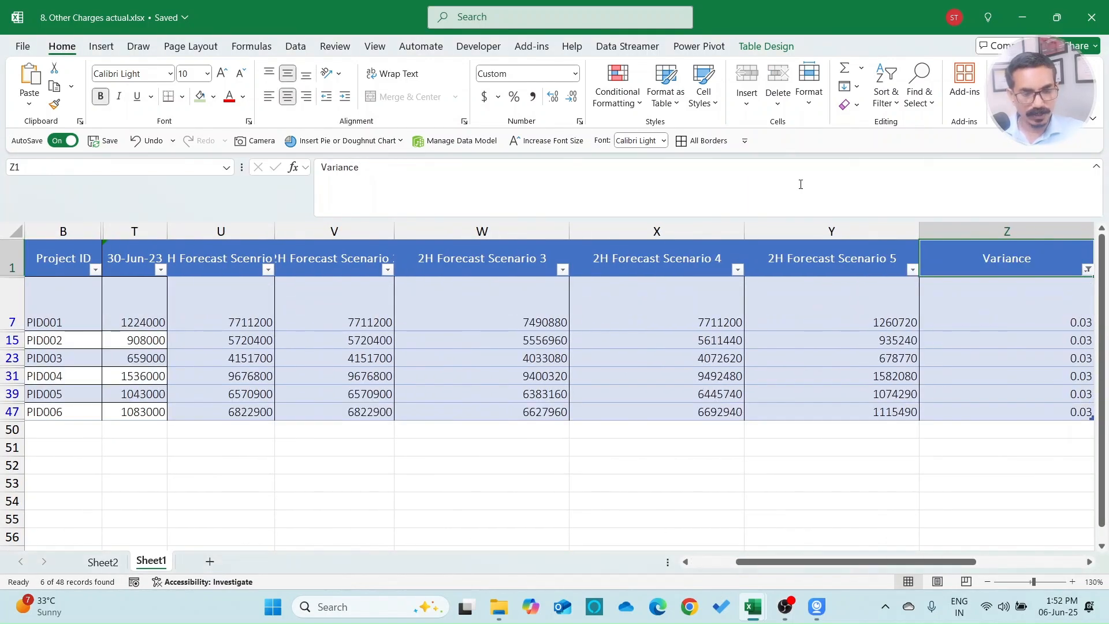
pyautogui.press('Home')
# Step: Check the Variance filter at 0.02 and then at 0.01
pyautogui.press('Down')
pyautogui.hotkey('ctrl', 'Up')
pyautogui.hotkey('ctrl', 'Right')
pyautogui.hotkey('alt', 'Down')
pyautogui.press('Down')
pyautogui.press('Down')
pyautogui.press('Down')
pyautogui.press('Down')
pyautogui.press('Down')
pyautogui.press('Down')
pyautogui.press('Down')
pyautogui.press('Down')
pyautogui.press('Down')
pyautogui.press('Down')
pyautogui.press('Down')
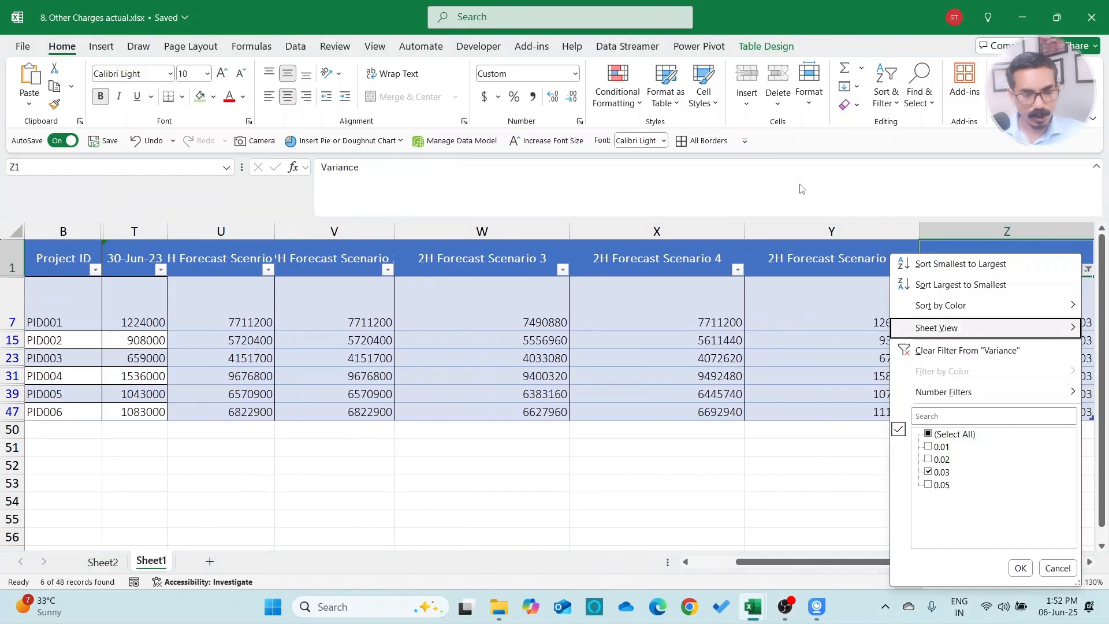
pyautogui.press('space')
pyautogui.press('Up')
pyautogui.press('space')
pyautogui.press('Return')
pyautogui.hotkey('ctrl', 'Left')
pyautogui.hotkey('ctrl', 'Right')
pyautogui.hotkey('alt', 'Down')
pyautogui.press('Down')
pyautogui.press('Down')
pyautogui.press('Down')
pyautogui.press('Down')
pyautogui.press('Down')
pyautogui.press('Down')
pyautogui.press('Down')
pyautogui.press('Down')
pyautogui.press('Down')
pyautogui.press('Down')
pyautogui.press('space')
pyautogui.press('Up')
pyautogui.press('space')
pyautogui.press('Return')
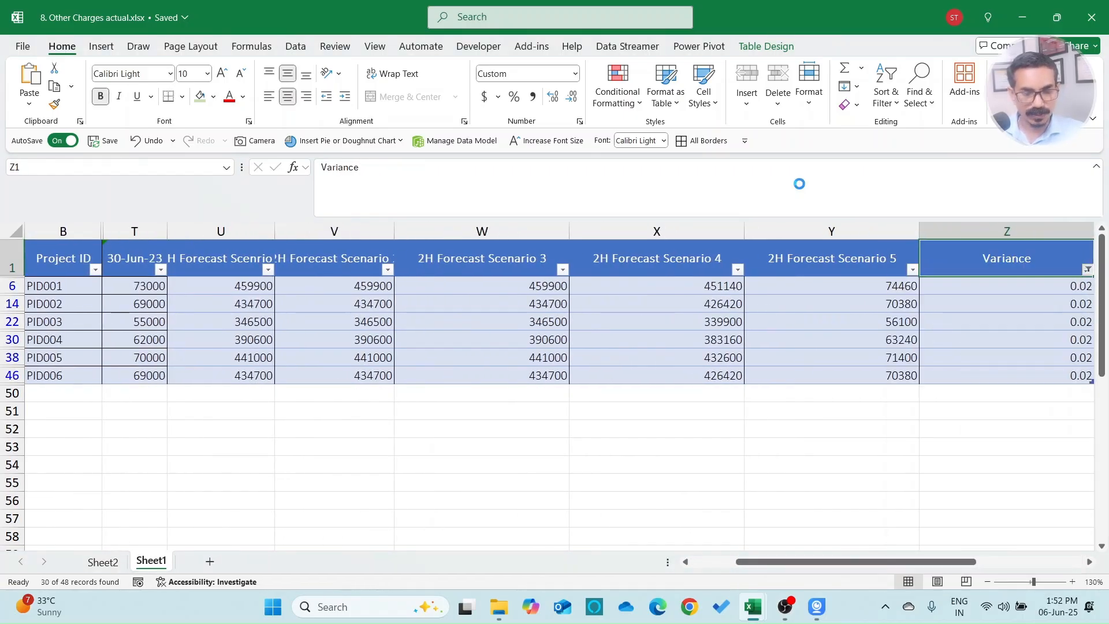
# Step: Clear the Variance filter and delete the temporary Variance column
pyautogui.hotkey('alt', 'd')
pyautogui.press('f')
pyautogui.press('s')
pyautogui.hotkey('ctrl', 'Right')
pyautogui.hotkey('ctrl', 'Left')
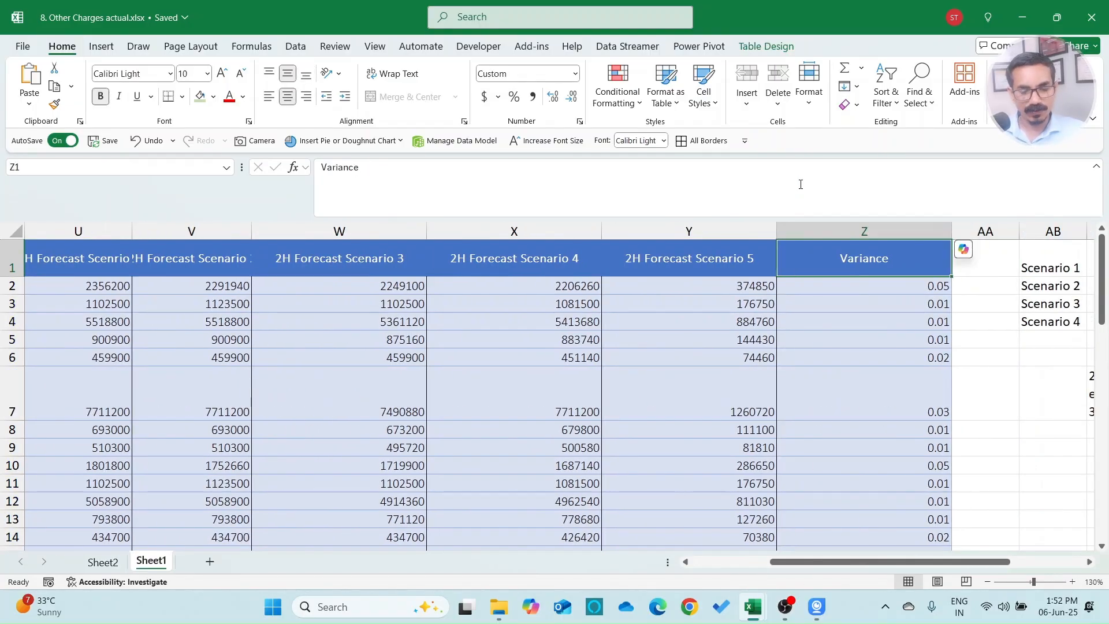
pyautogui.hotkey('ctrl', 'shift', 'Down')
pyautogui.hotkey('ctrl', '-')
pyautogui.press('Left')
pyautogui.press('Down')
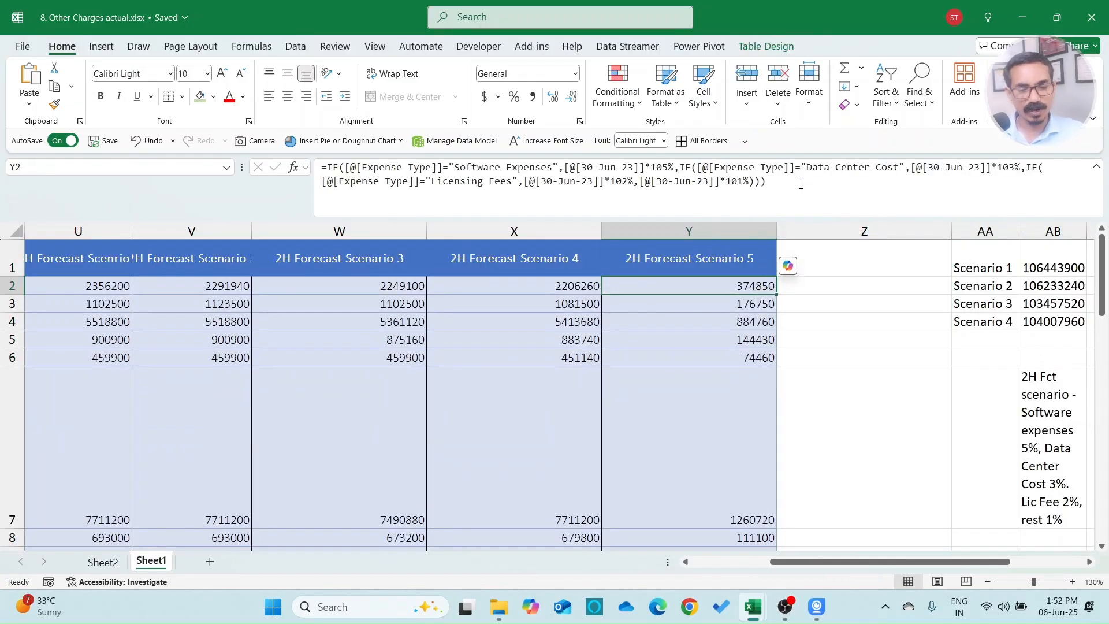
# Step: Multiply the Y2 Scenario 5 formula by 6 to cover six months
pyautogui.press('F2')
pyautogui.write('*')
pyautogui.press('Return')
# Step: Add a 'Scenario 5' summary row summing the Scenario 5 column, totalling 103095480
pyautogui.press('Right')
pyautogui.press('Right')
pyautogui.press('Right')
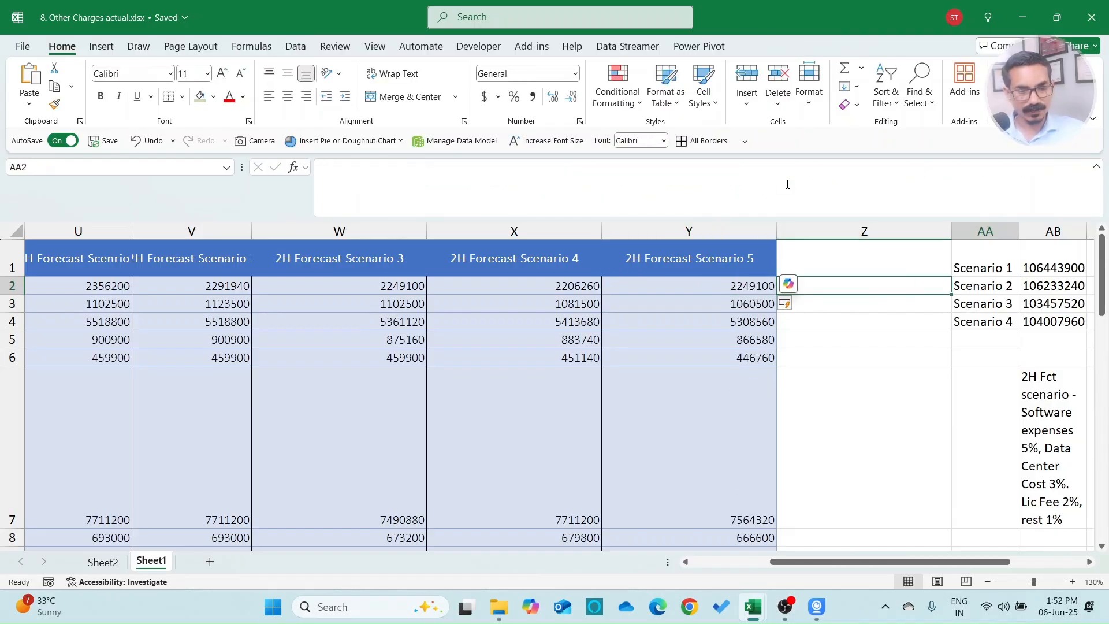
pyautogui.press('Down')
pyautogui.press('Down')
pyautogui.press('Left')
pyautogui.write('Scenario 5')
pyautogui.press('Return')
pyautogui.press('Right')
pyautogui.press('Up')
pyautogui.write('=sum(')
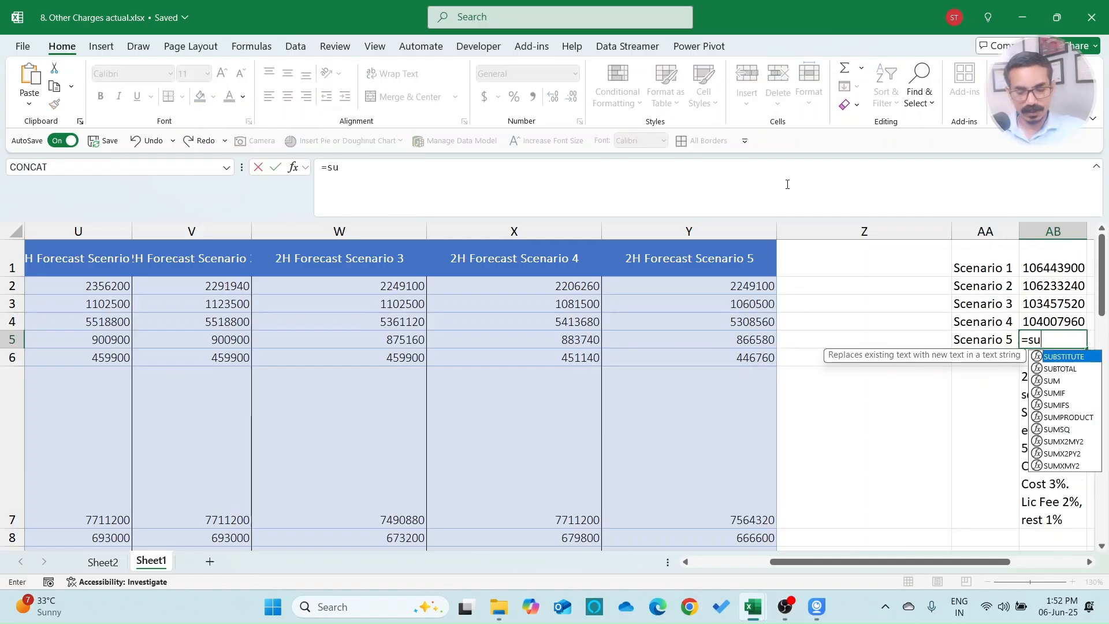
pyautogui.press('Left')
pyautogui.press('Left')
pyautogui.press('Left')
pyautogui.press('Up')
pyautogui.press('Up')
pyautogui.press('Up')
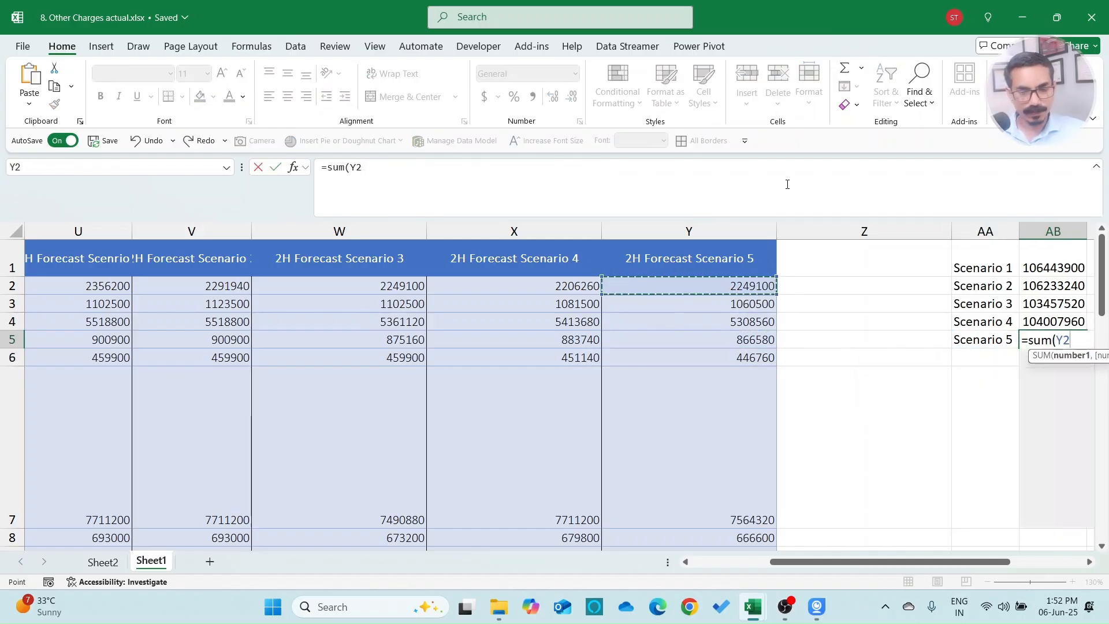
pyautogui.hotkey('ctrl', 'shift', 'Down')
pyautogui.press('Return')
# Step: Delete the scenario note text below the summary
pyautogui.press('Up')
pyautogui.press('Down')
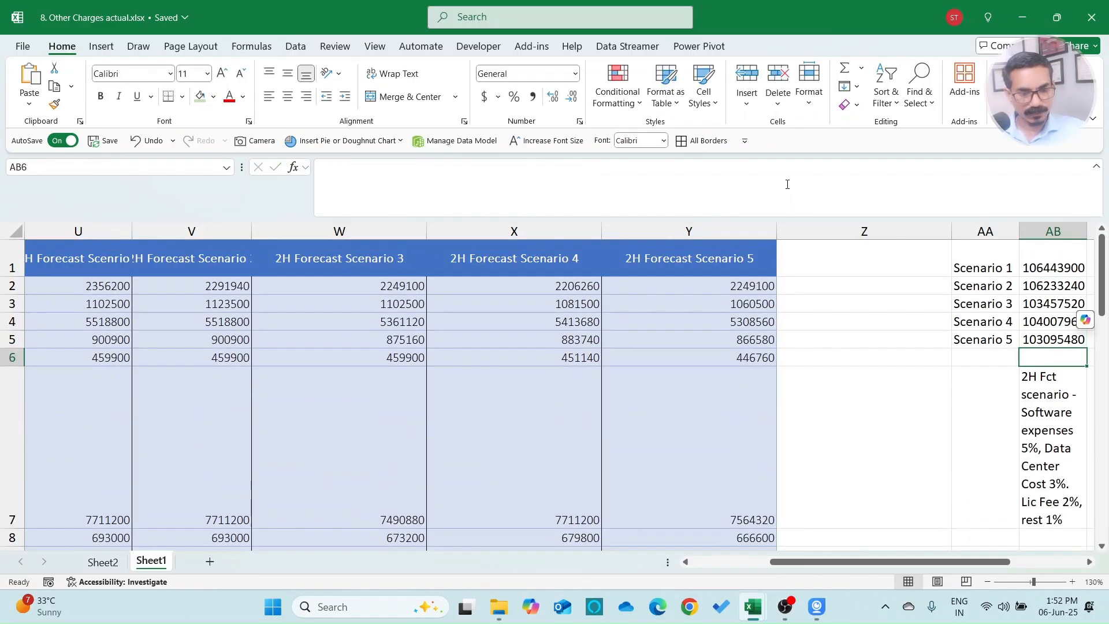
pyautogui.press('Down')
pyautogui.press('Delete')
pyautogui.press('Right')
pyautogui.press('Left')
pyautogui.press('Up')
pyautogui.press('Up')
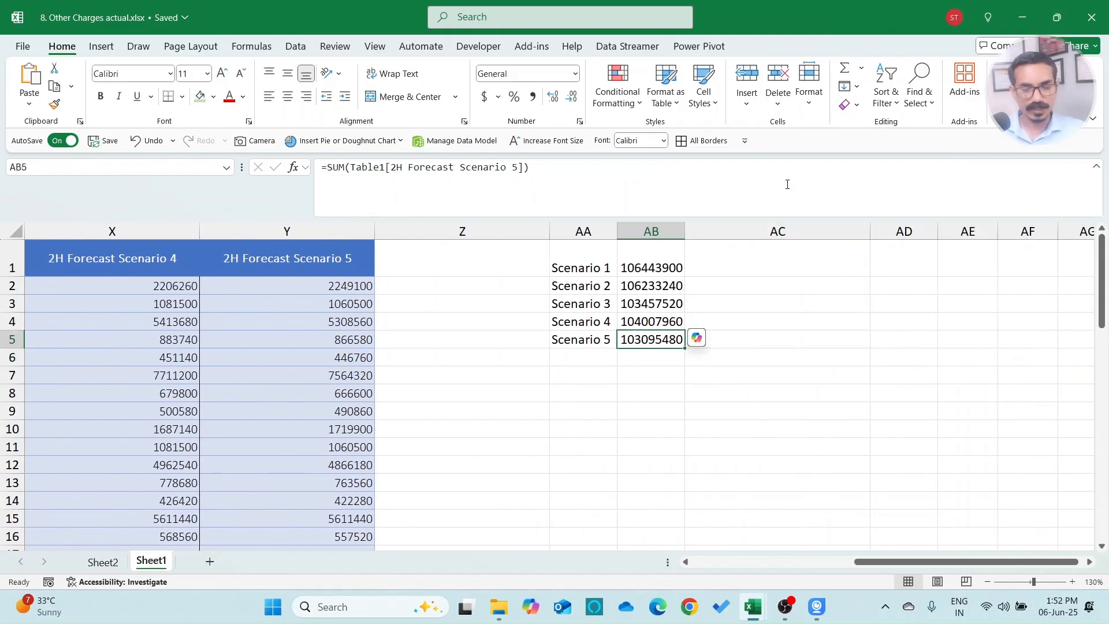